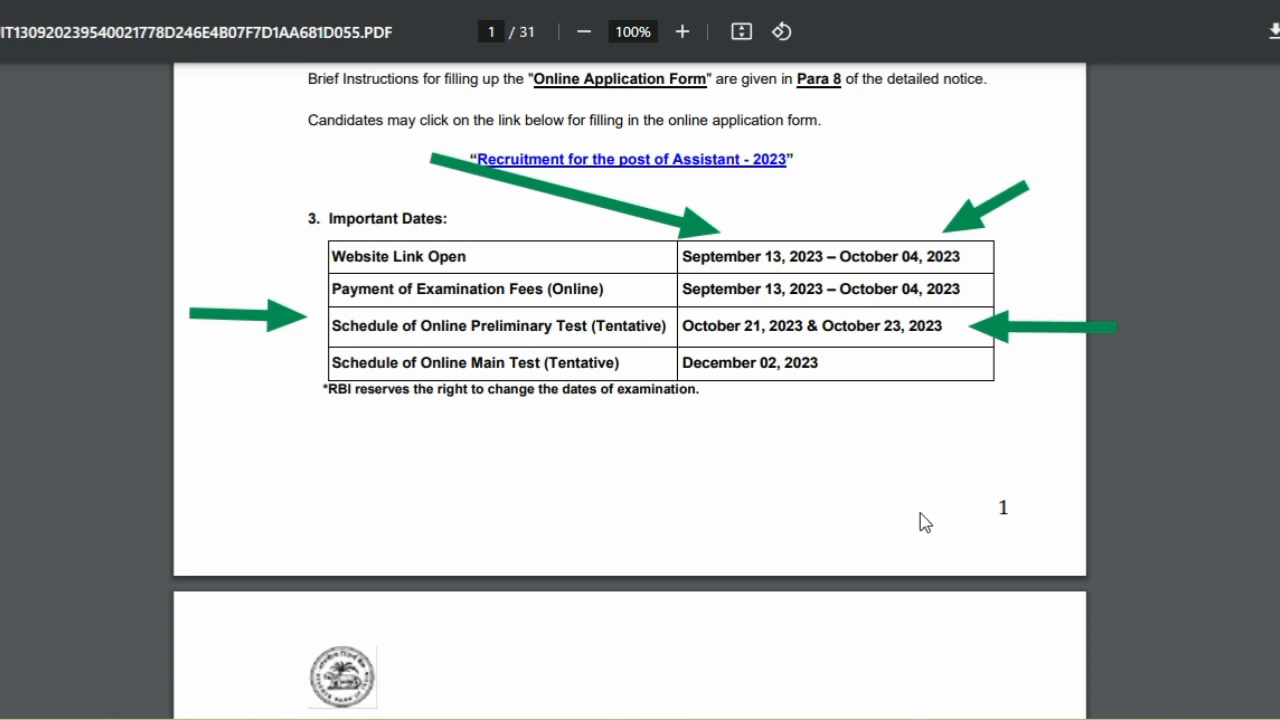
Arrow the December 02, 2023 date in Important Dates, clear it, and continue to page 2.
drag(920, 508, 808, 388)
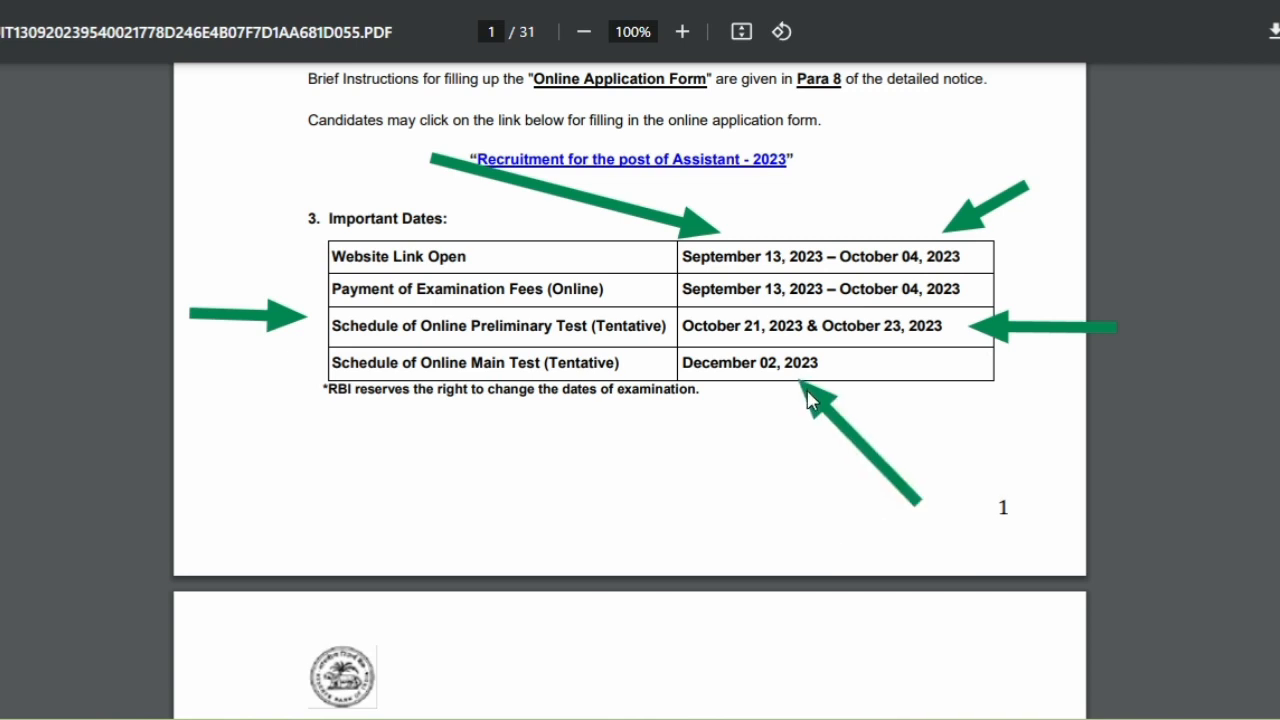
click(1131, 1)
scroll(650, 212, down, 8)
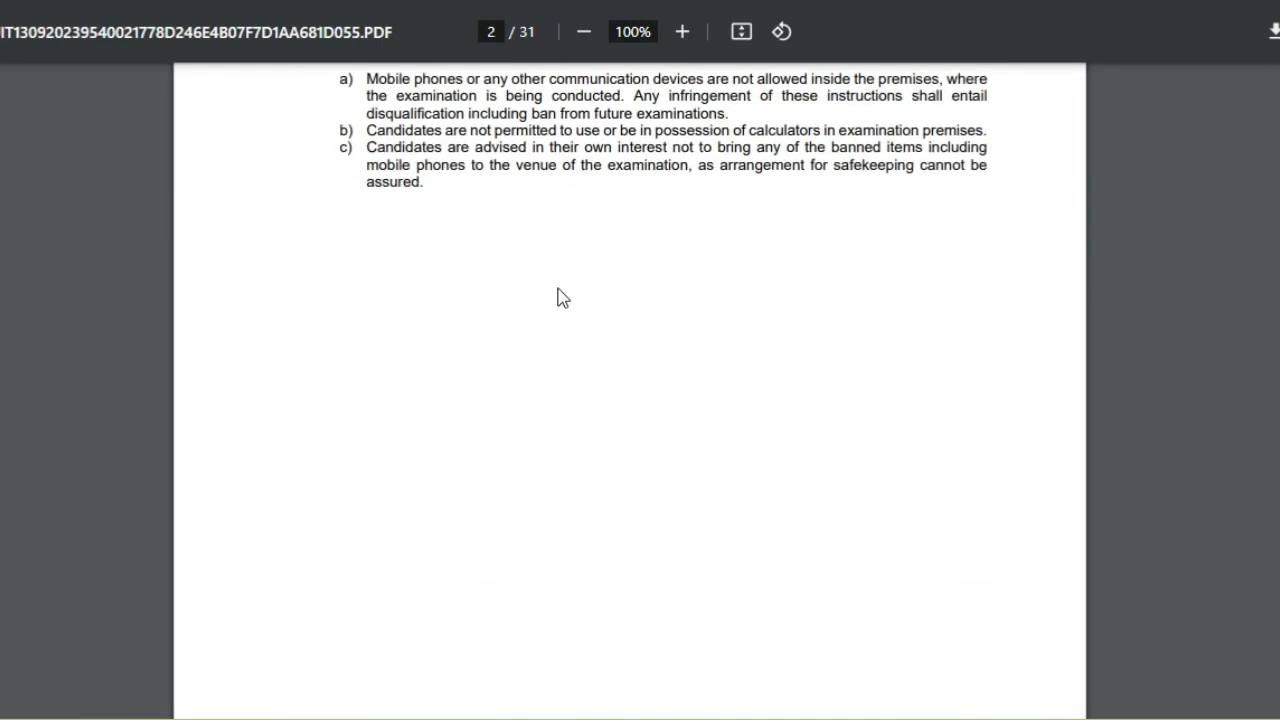
Outline the vacancies table's Office, Reserved Vacancies, Total, PwBD and EXS columns, then clear the outlines.
scroll(562, 297, down, 10)
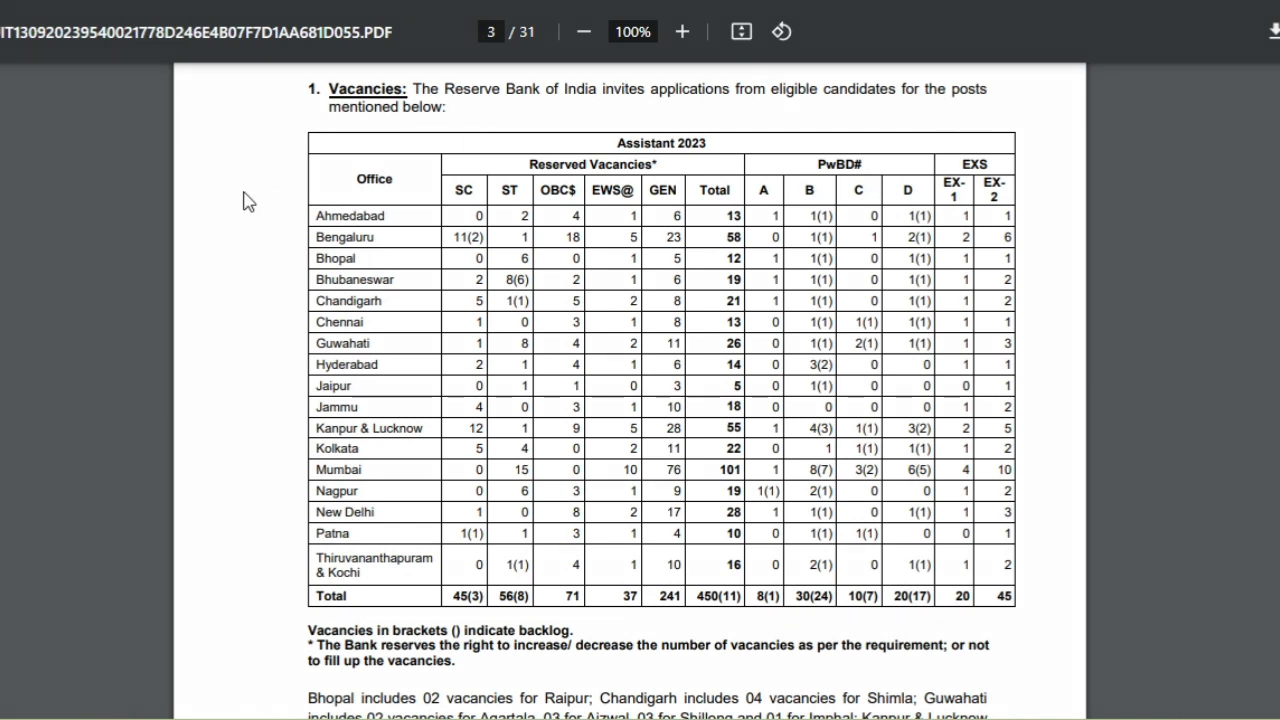
drag(246, 134, 453, 636)
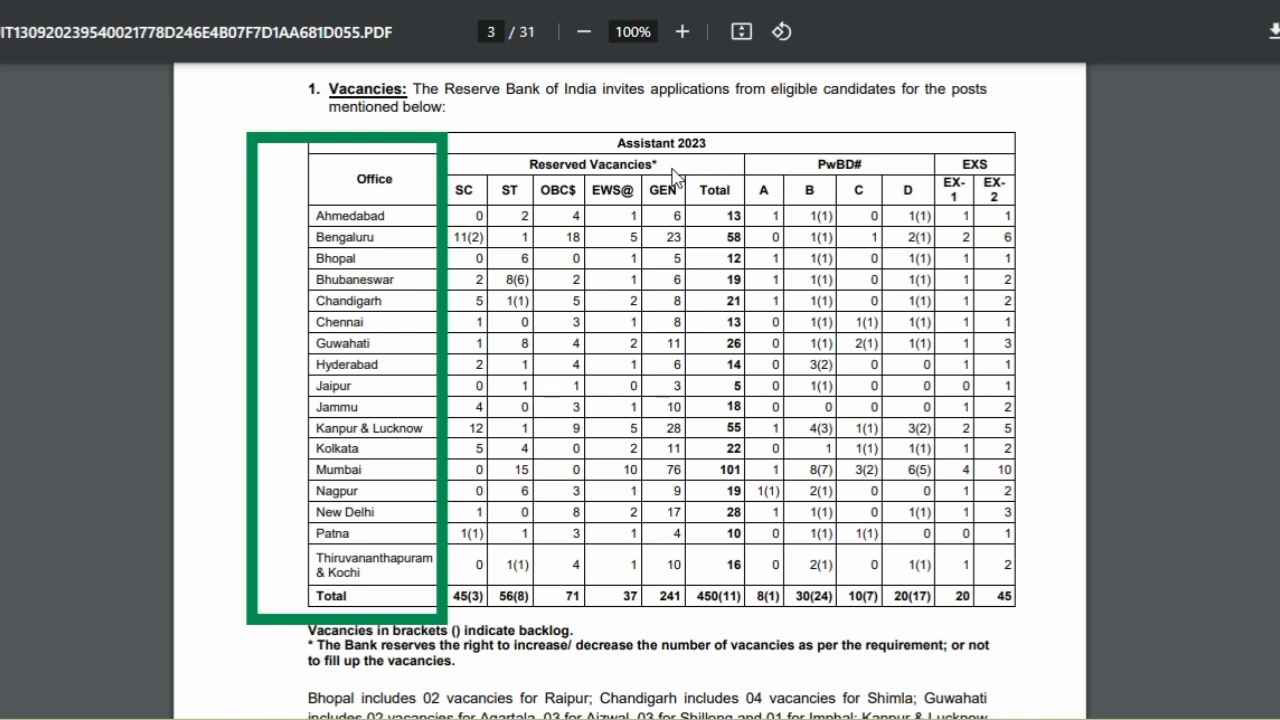
mouse_move(684, 166)
mouse_down()
mouse_move(677, 660)
mouse_move(464, 668)
mouse_move(432, 655)
mouse_move(432, 628)
mouse_up()
mouse_move(754, 172)
mouse_down()
mouse_move(740, 570)
mouse_move(726, 645)
mouse_move(676, 652)
mouse_up()
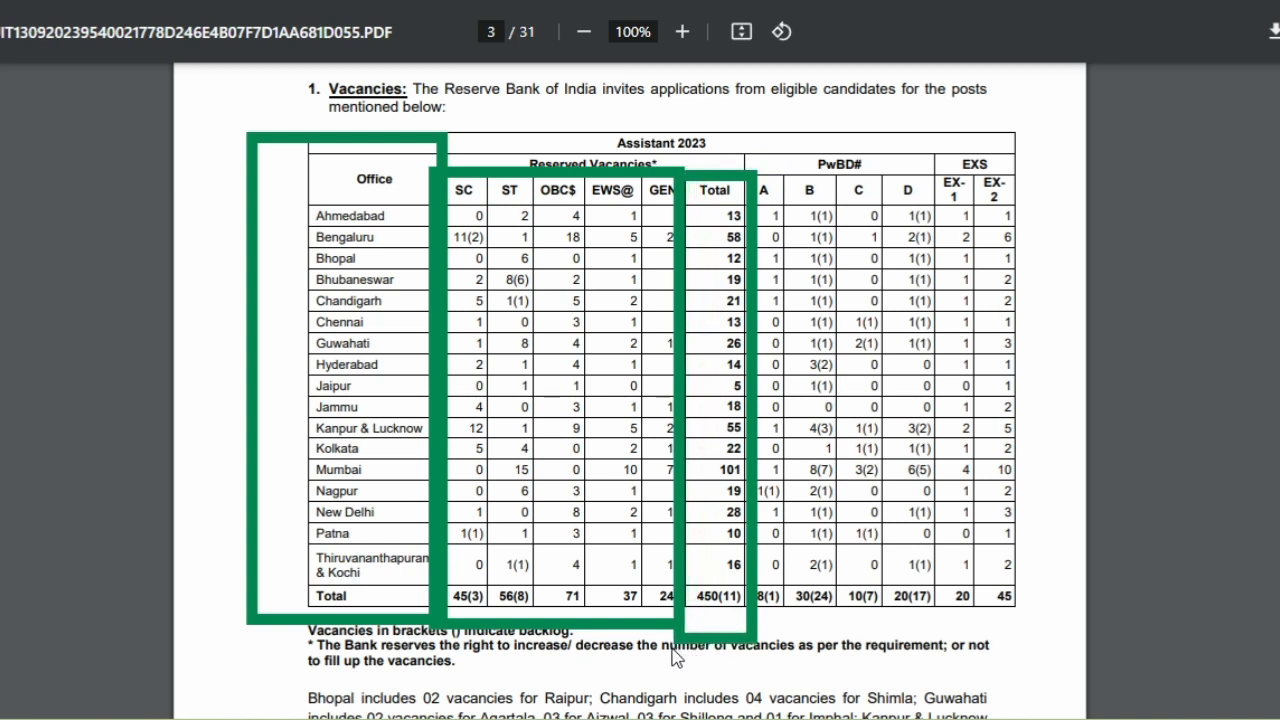
mouse_move(931, 152)
mouse_down()
mouse_move(914, 606)
mouse_move(752, 662)
mouse_move(756, 636)
mouse_up()
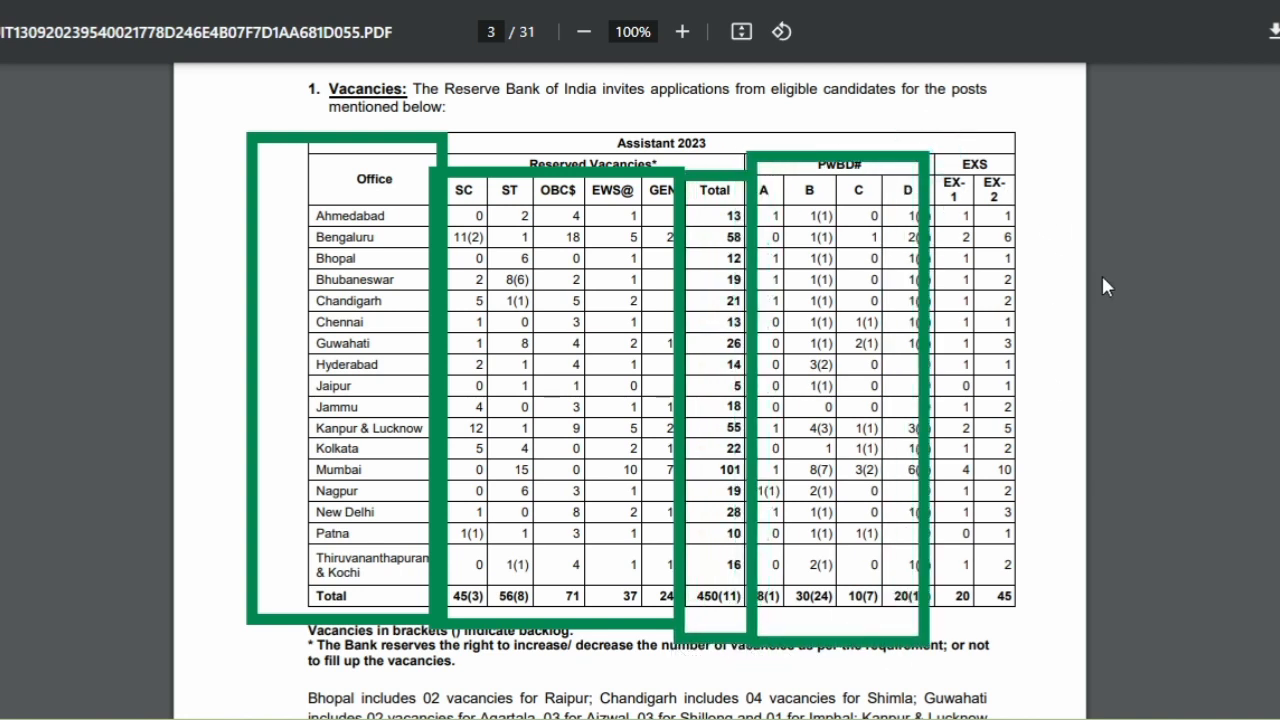
mouse_move(1057, 148)
mouse_down()
mouse_move(1035, 645)
mouse_move(927, 645)
mouse_up()
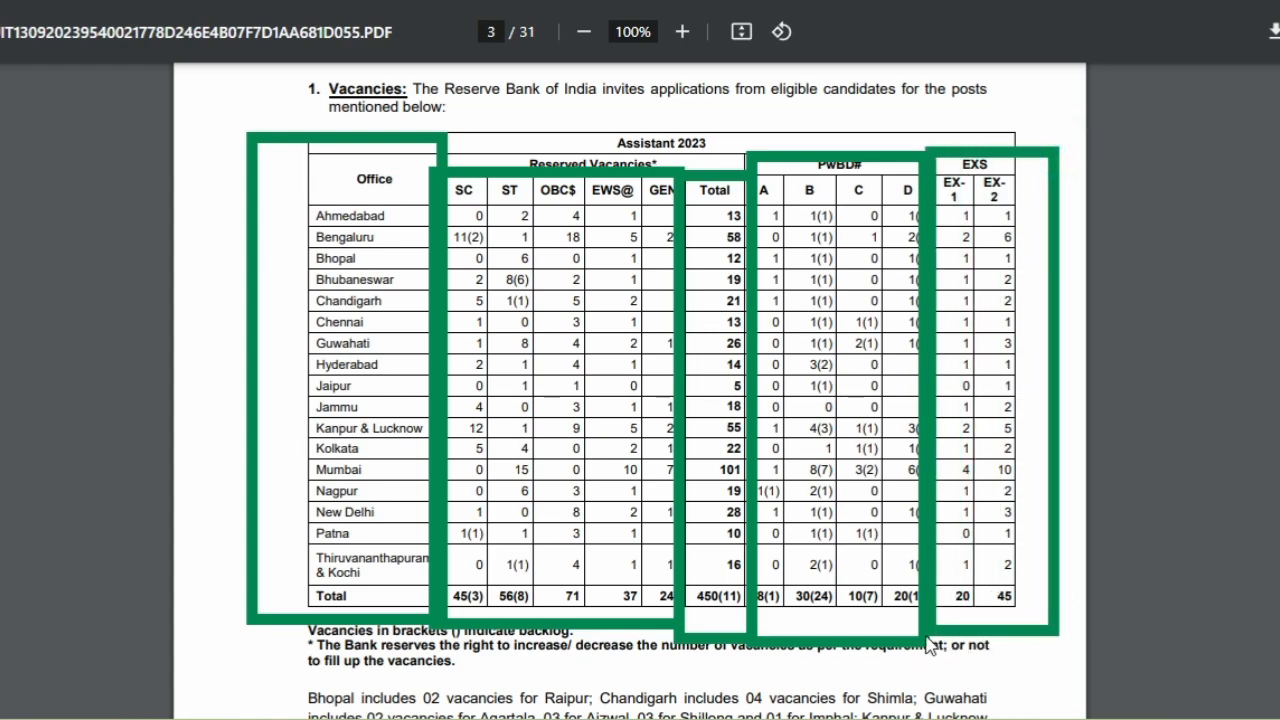
click(1149, 1)
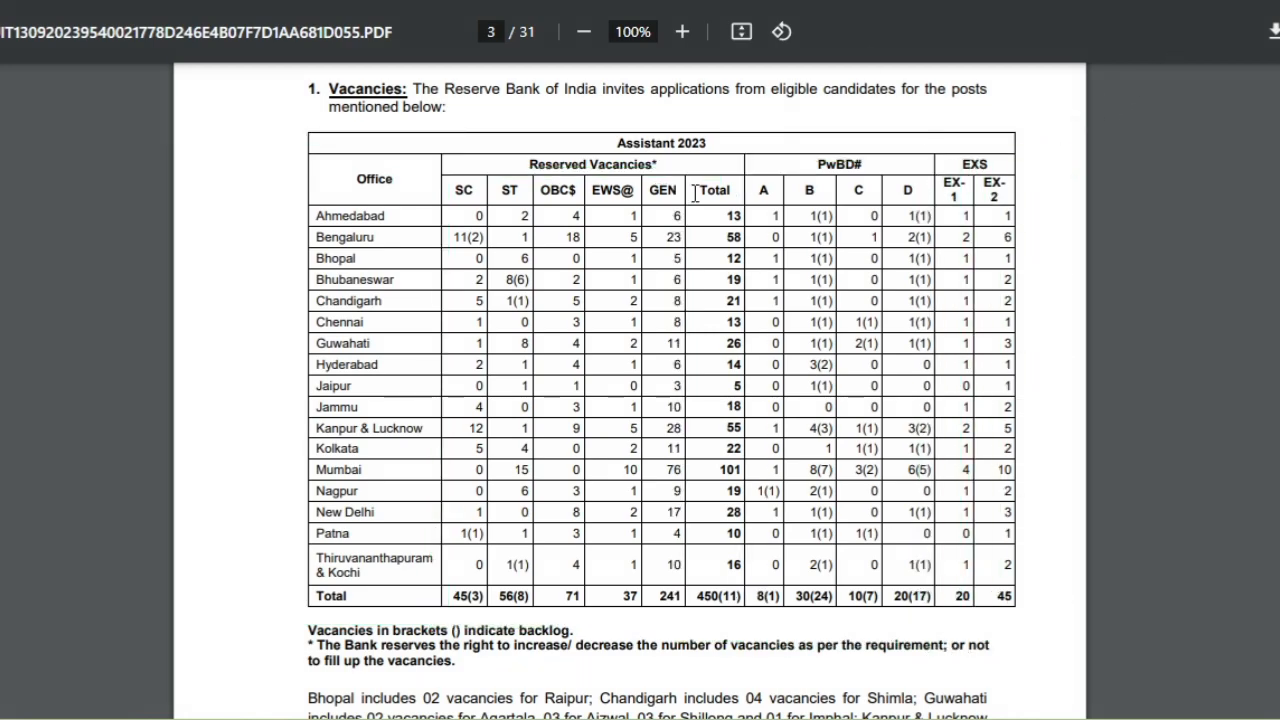
scroll(695, 192, down, 10)
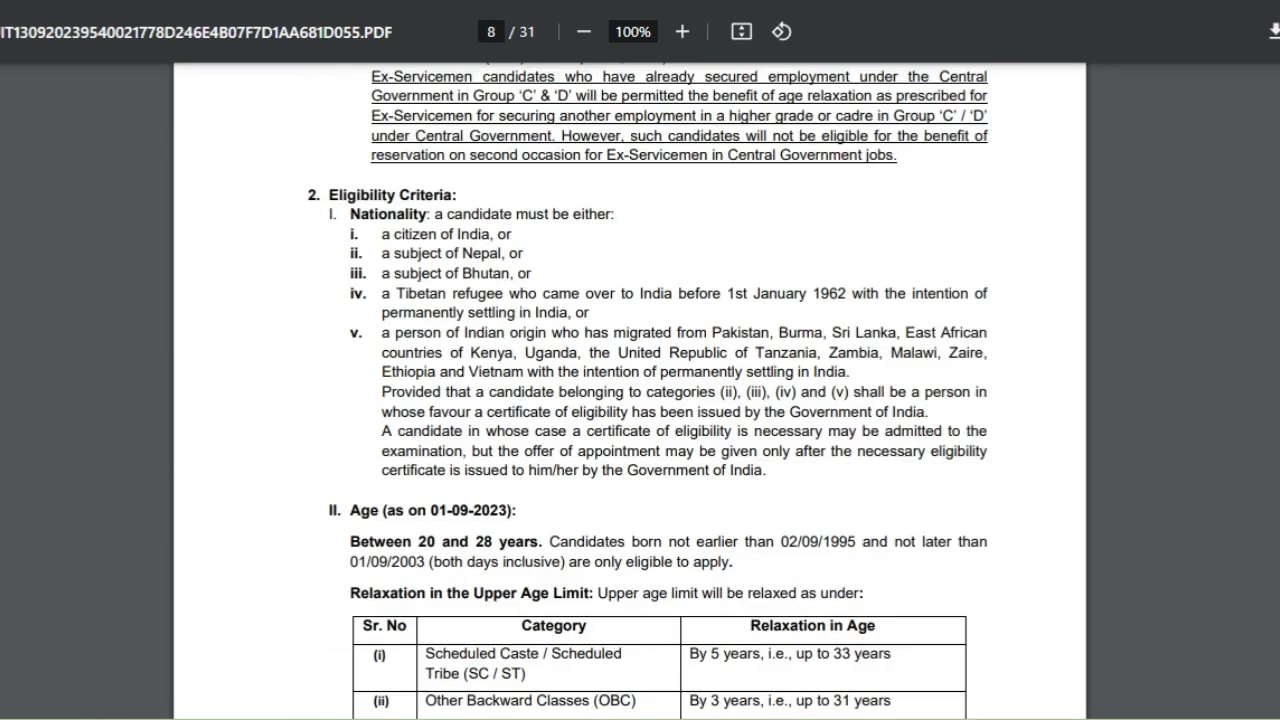
Box the Eligibility Criteria and the Age (as on 01-09-2023) sections on page 8.
mouse_move(241, 158)
mouse_down()
mouse_move(320, 282)
mouse_move(817, 498)
mouse_move(1036, 514)
mouse_up()
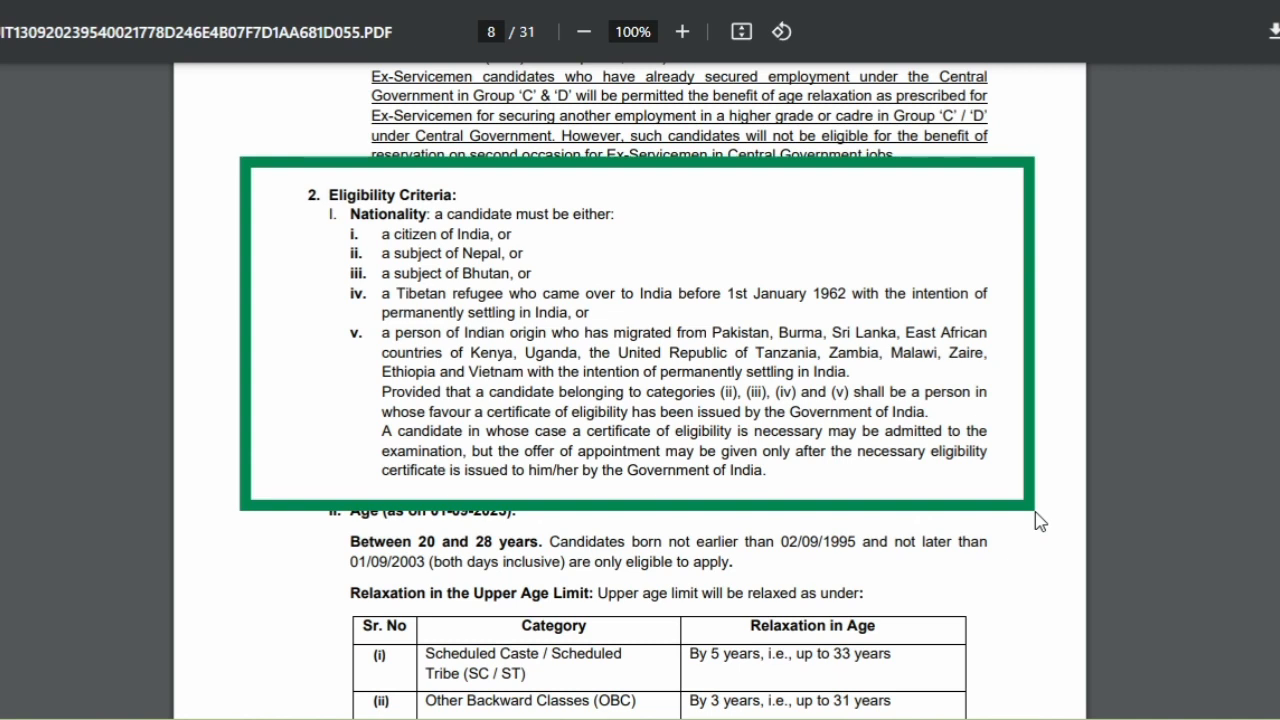
drag(1036, 518, 1050, 512)
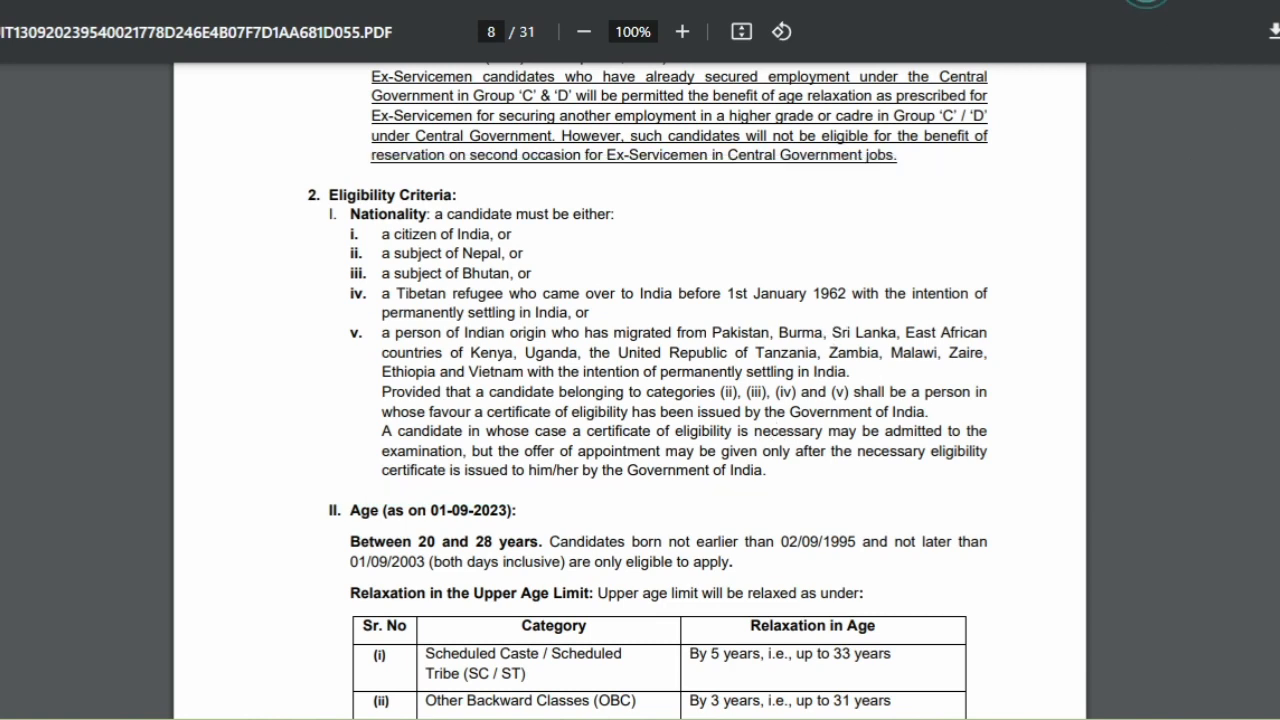
scroll(999, 180, down, 3)
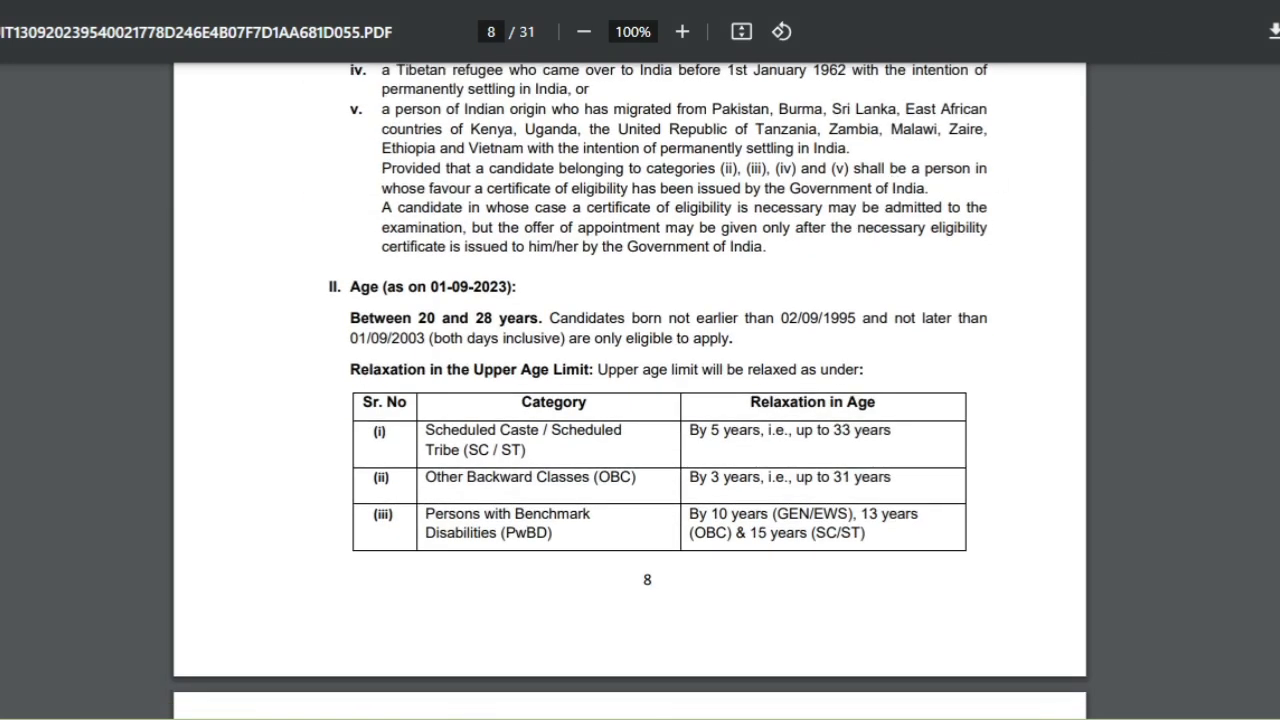
mouse_move(278, 250)
mouse_down()
mouse_move(325, 335)
mouse_move(1025, 377)
mouse_up()
scroll(664, 269, up, 1)
scroll(429, 434, down, 5)
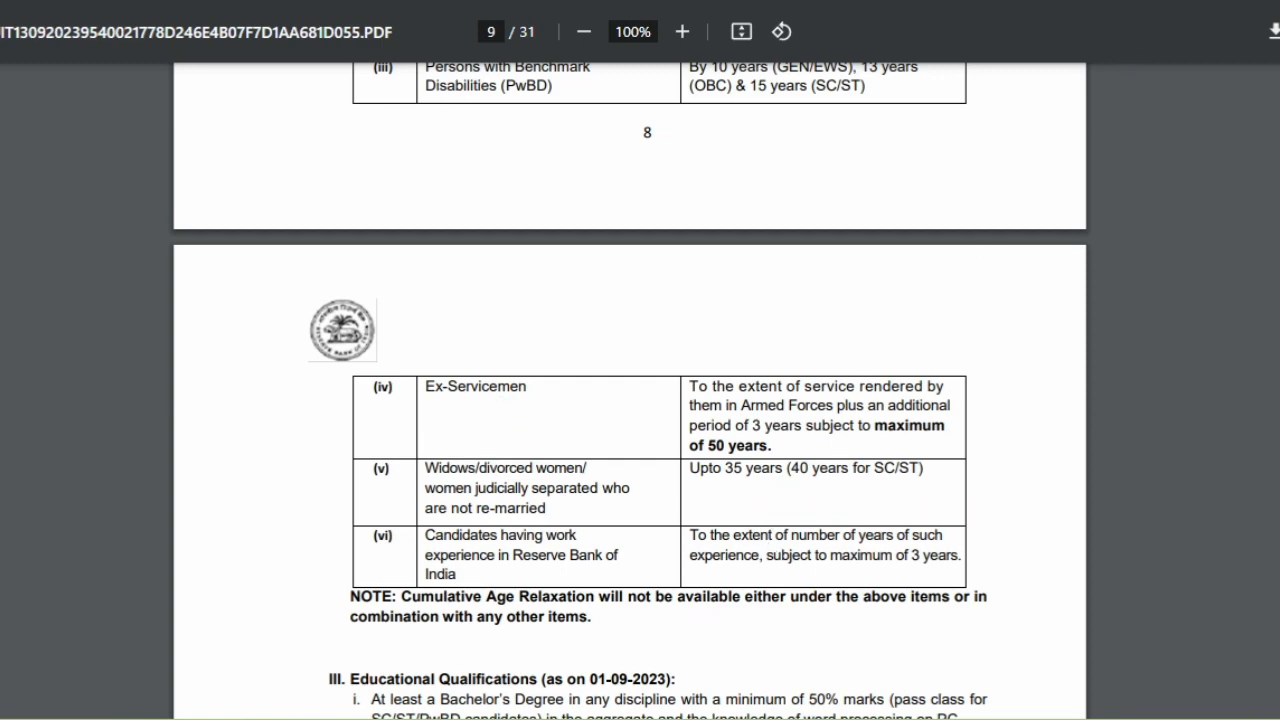
Box the Educational Qualifications section, clear it, and scroll down to Scheme of Selection.
scroll(731, 171, down, 5)
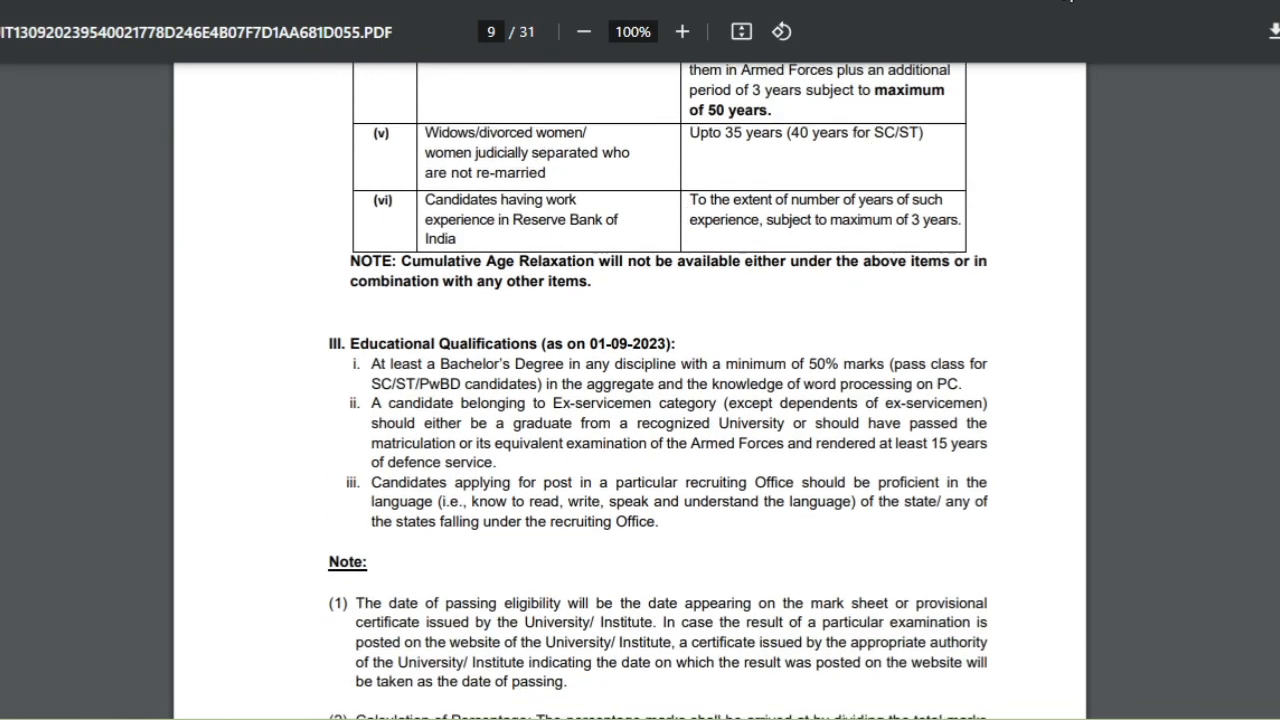
mouse_move(295, 292)
mouse_down()
mouse_move(390, 464)
mouse_move(880, 558)
mouse_move(1040, 562)
mouse_move(1034, 537)
mouse_move(1044, 546)
mouse_up()
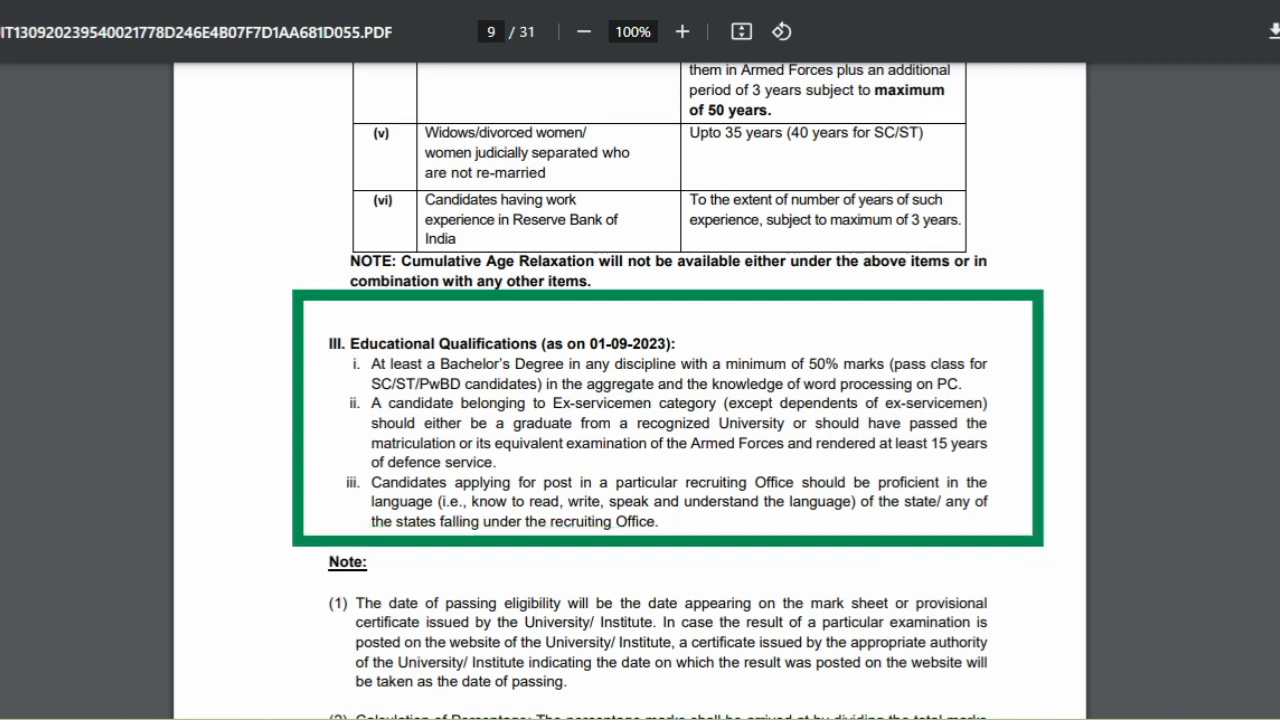
key(Escape)
scroll(833, 204, down, 12)
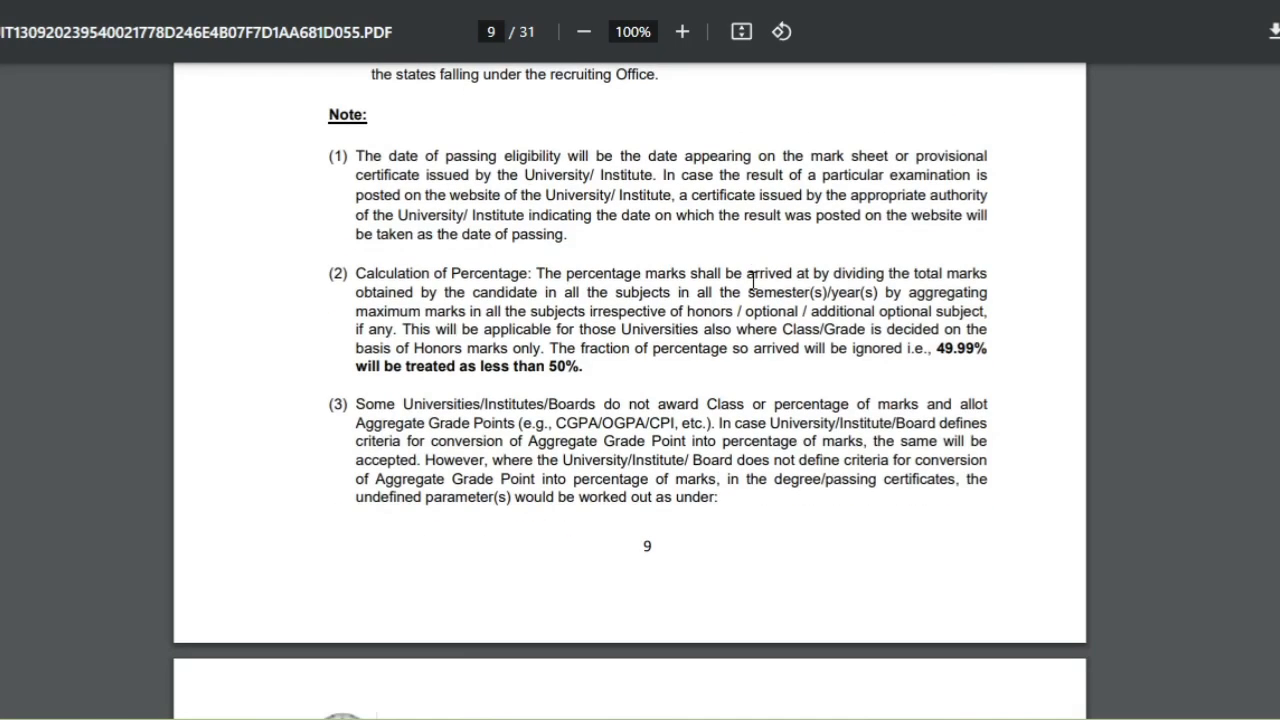
scroll(753, 290, down, 1)
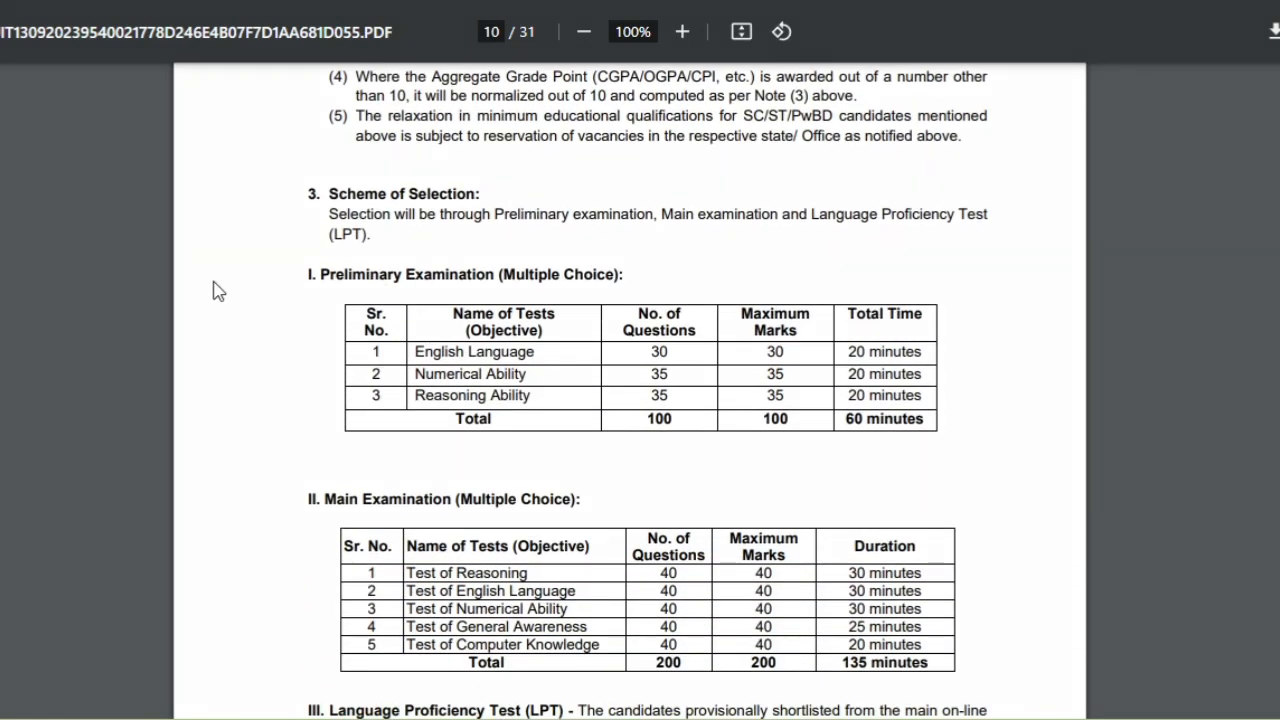
Box the Preliminary and Main Examination tables, marking Main rows 4–5, marks and duration columns, then clear.
mouse_move(240, 222)
mouse_down()
mouse_move(262, 258)
mouse_move(657, 298)
mouse_up()
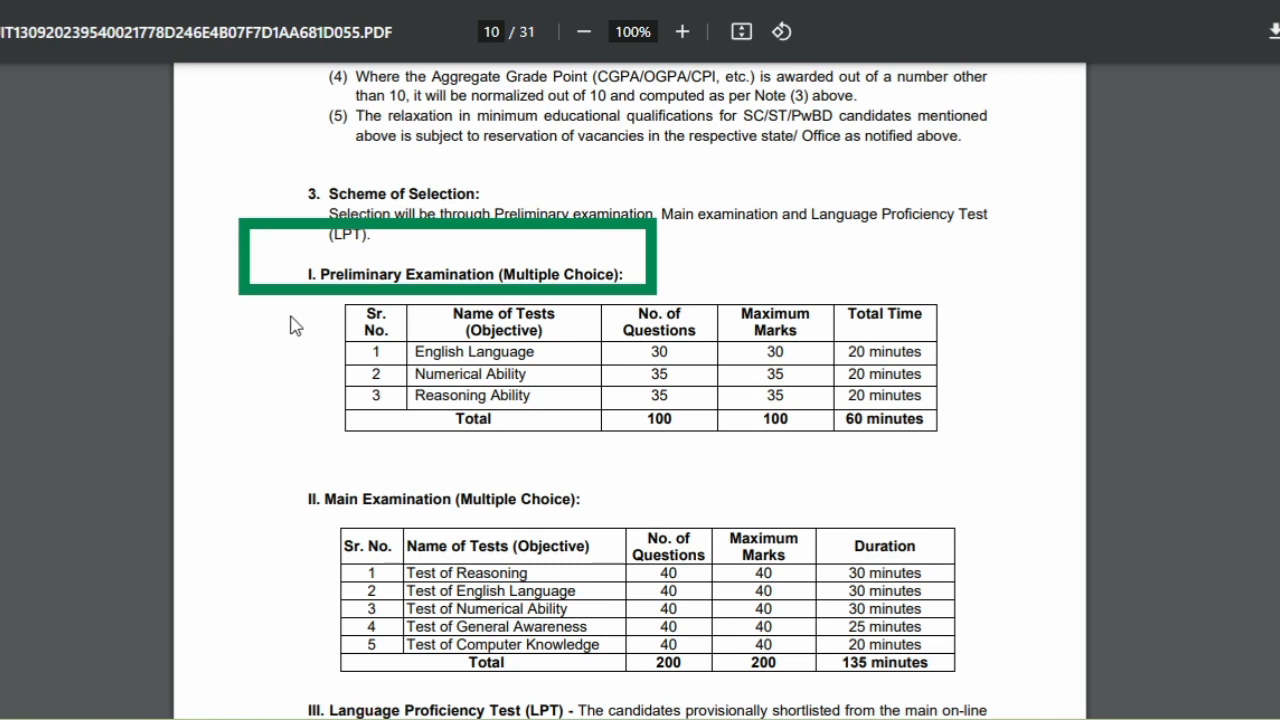
mouse_move(286, 290)
mouse_down()
mouse_move(420, 350)
mouse_move(845, 477)
mouse_move(967, 477)
mouse_up()
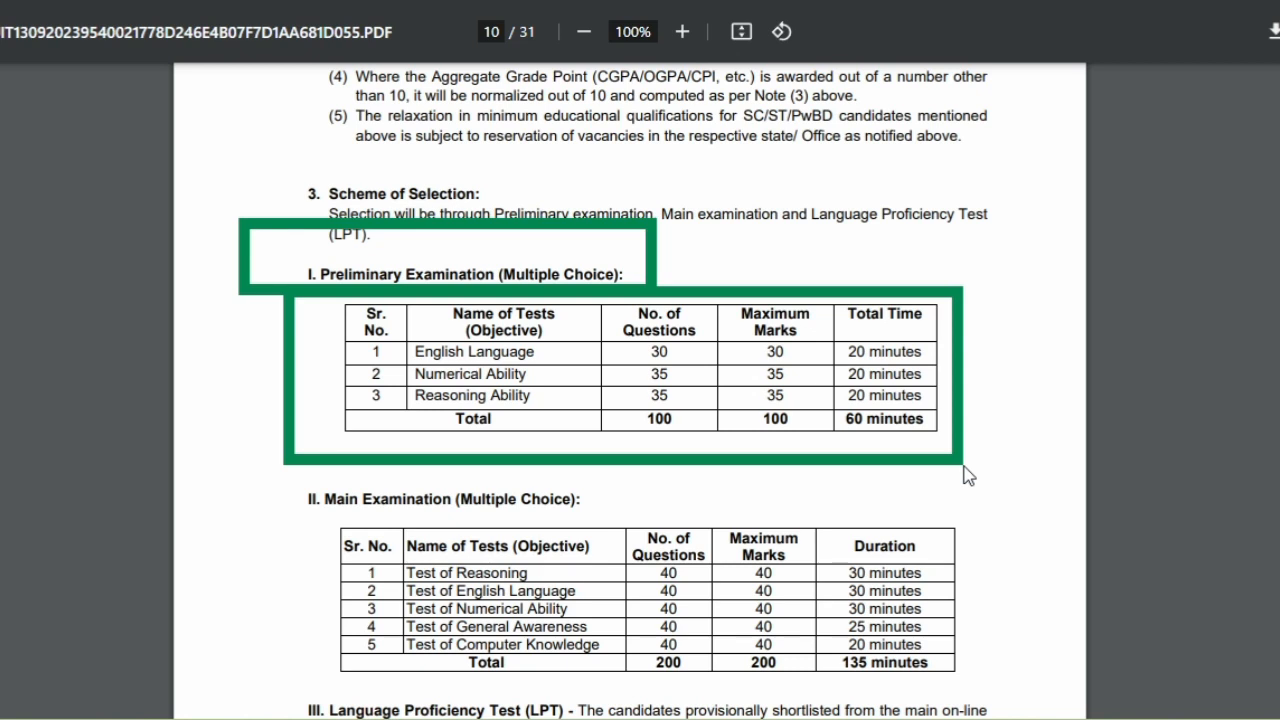
drag(968, 475, 966, 456)
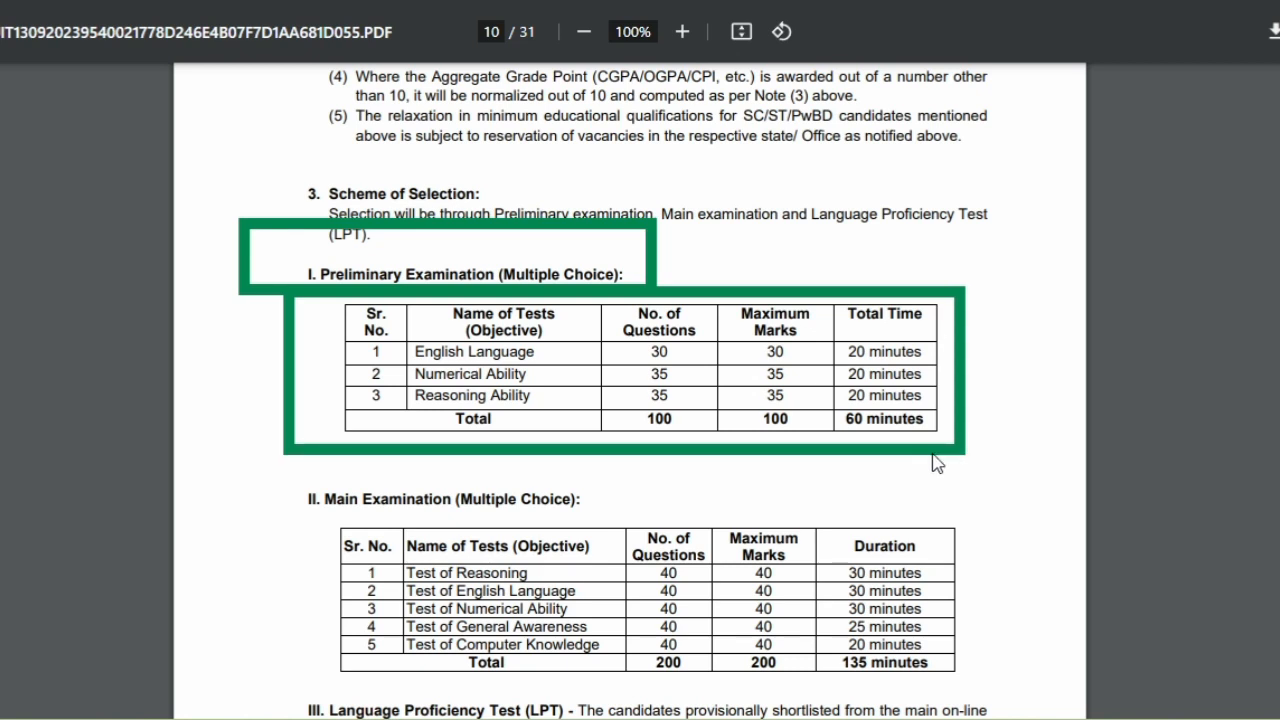
mouse_move(264, 480)
mouse_down()
mouse_move(760, 684)
mouse_move(1008, 696)
mouse_up()
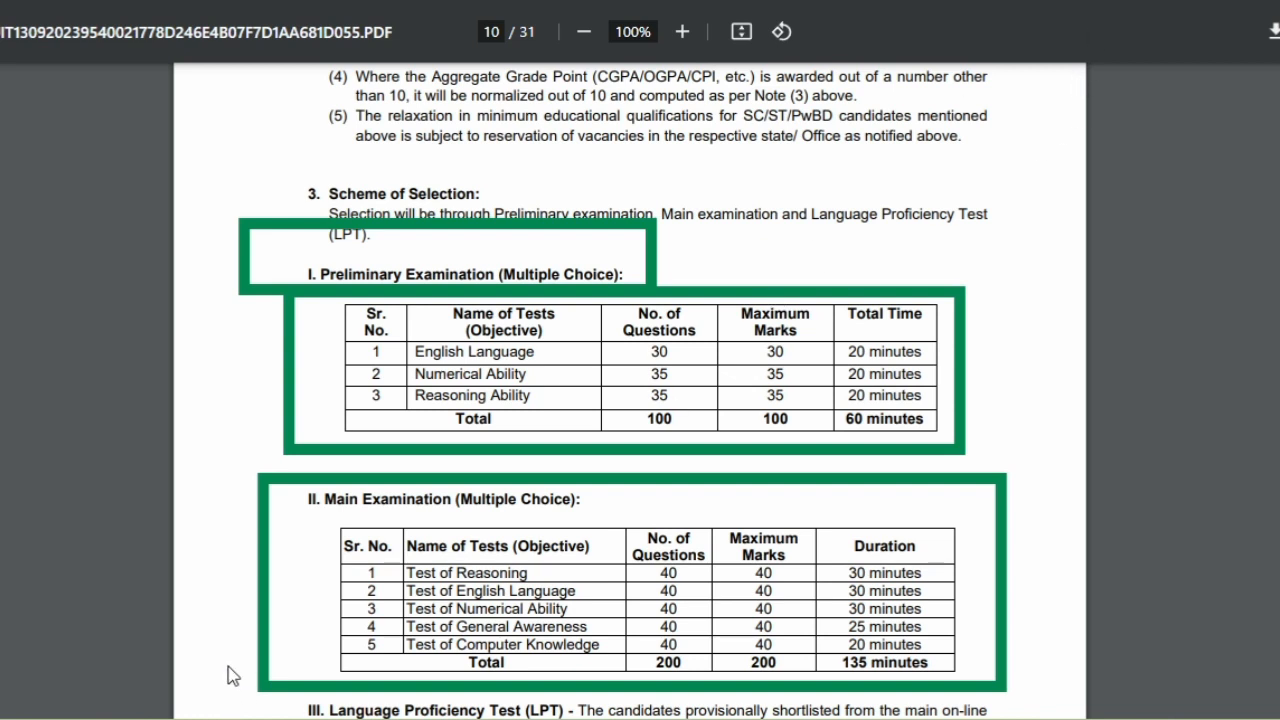
drag(230, 668, 343, 622)
drag(248, 668, 360, 652)
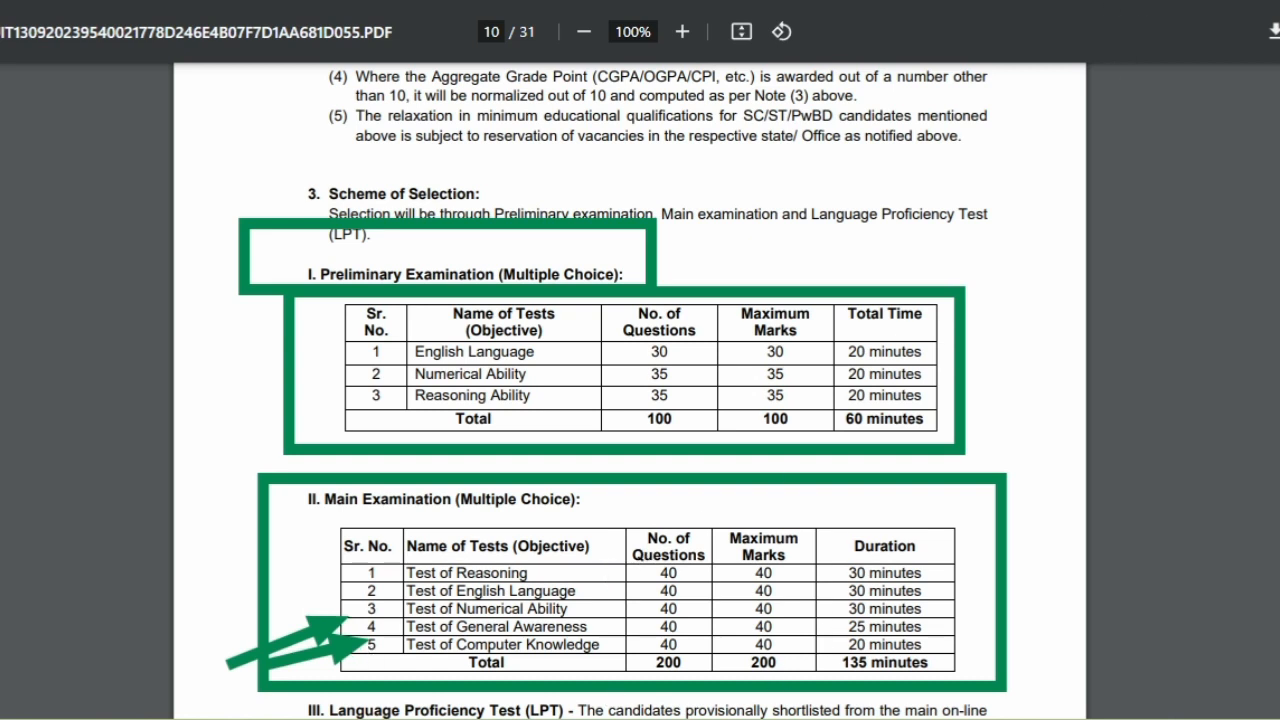
mouse_move(816, 500)
mouse_down()
mouse_move(808, 700)
mouse_move(630, 700)
mouse_move(611, 688)
mouse_up()
mouse_move(977, 508)
mouse_down()
mouse_move(980, 602)
mouse_move(816, 690)
mouse_up()
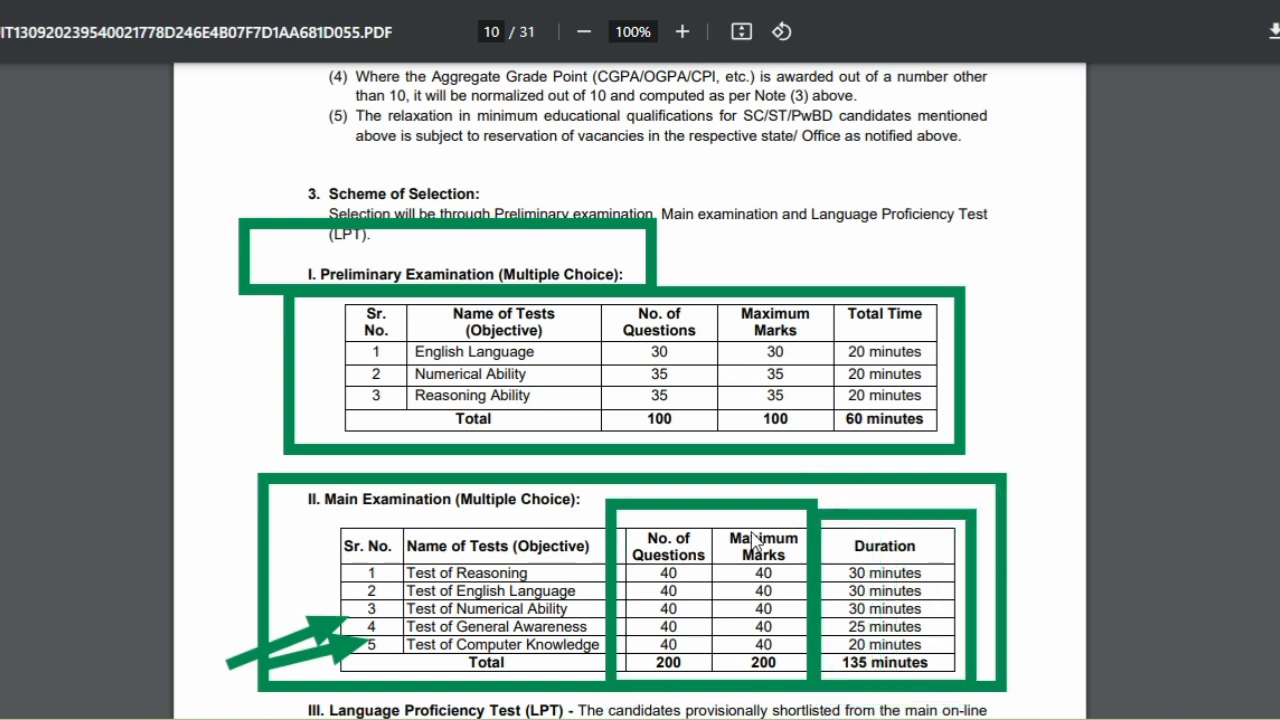
key(Escape)
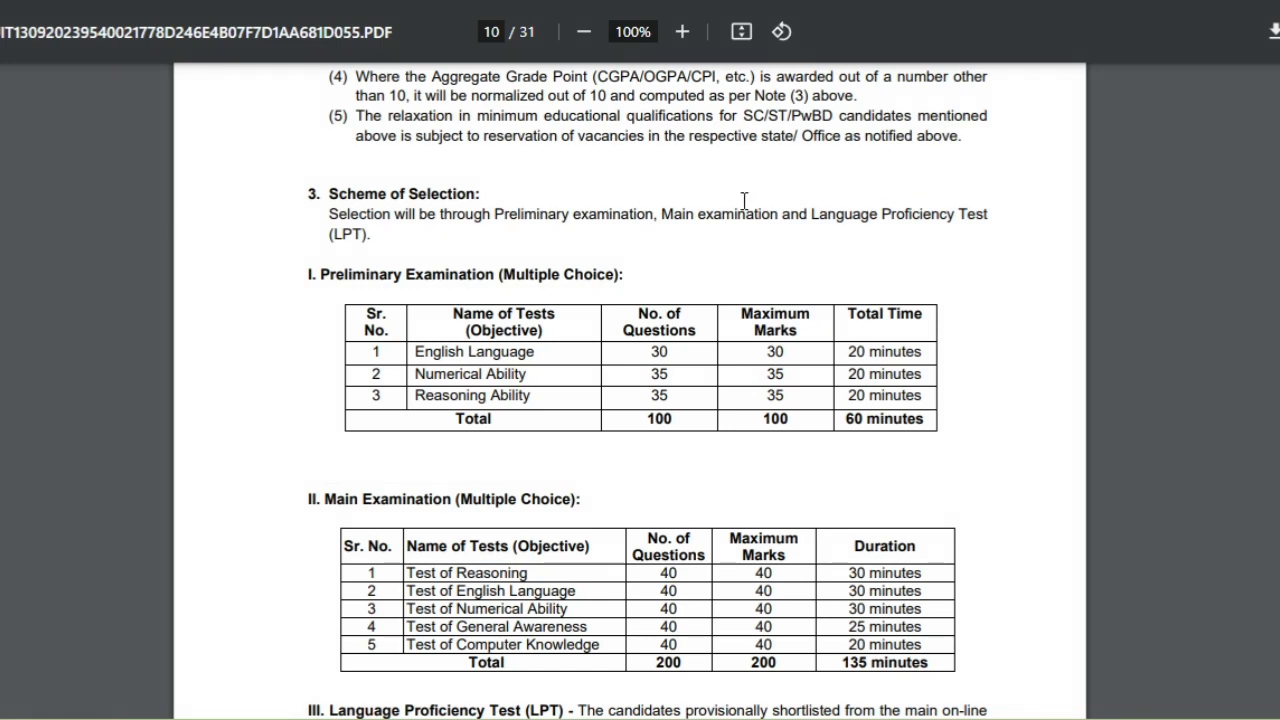
Box the Language Proficiency Test paragraph, then clear the mark.
scroll(740, 205, down, 2)
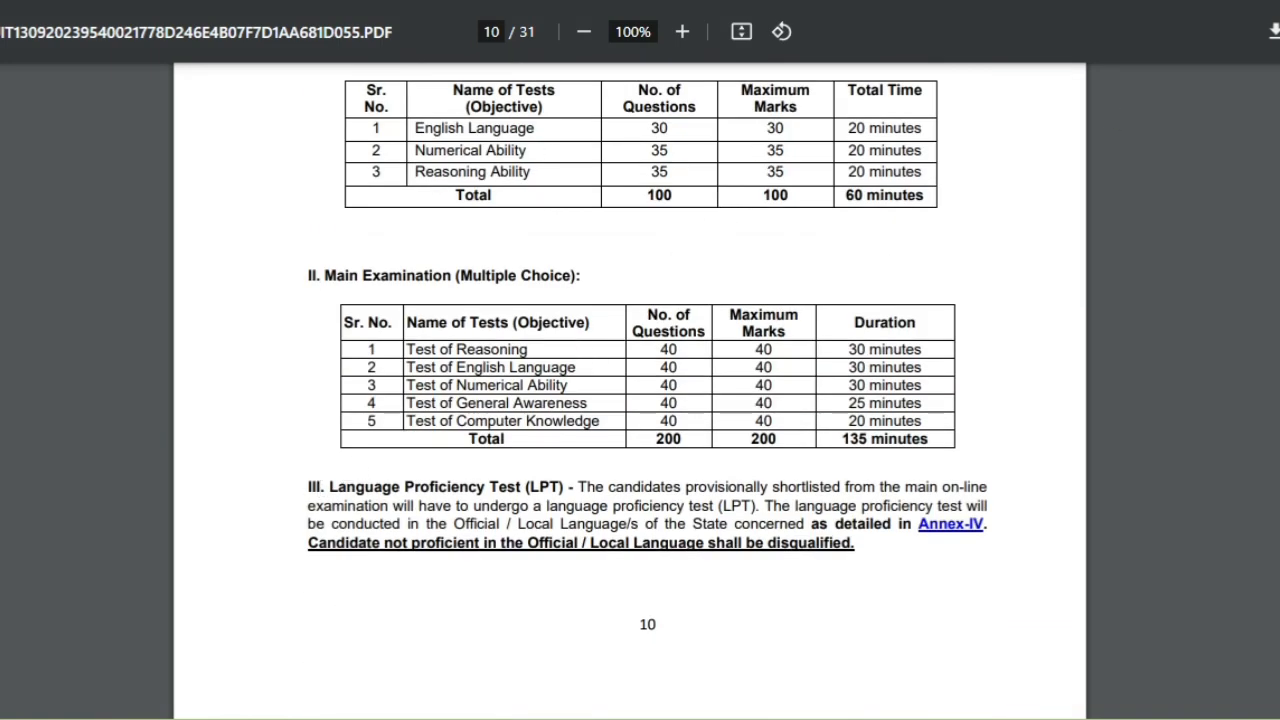
mouse_move(232, 446)
mouse_down()
mouse_move(966, 632)
mouse_move(1020, 606)
mouse_up()
key(Escape)
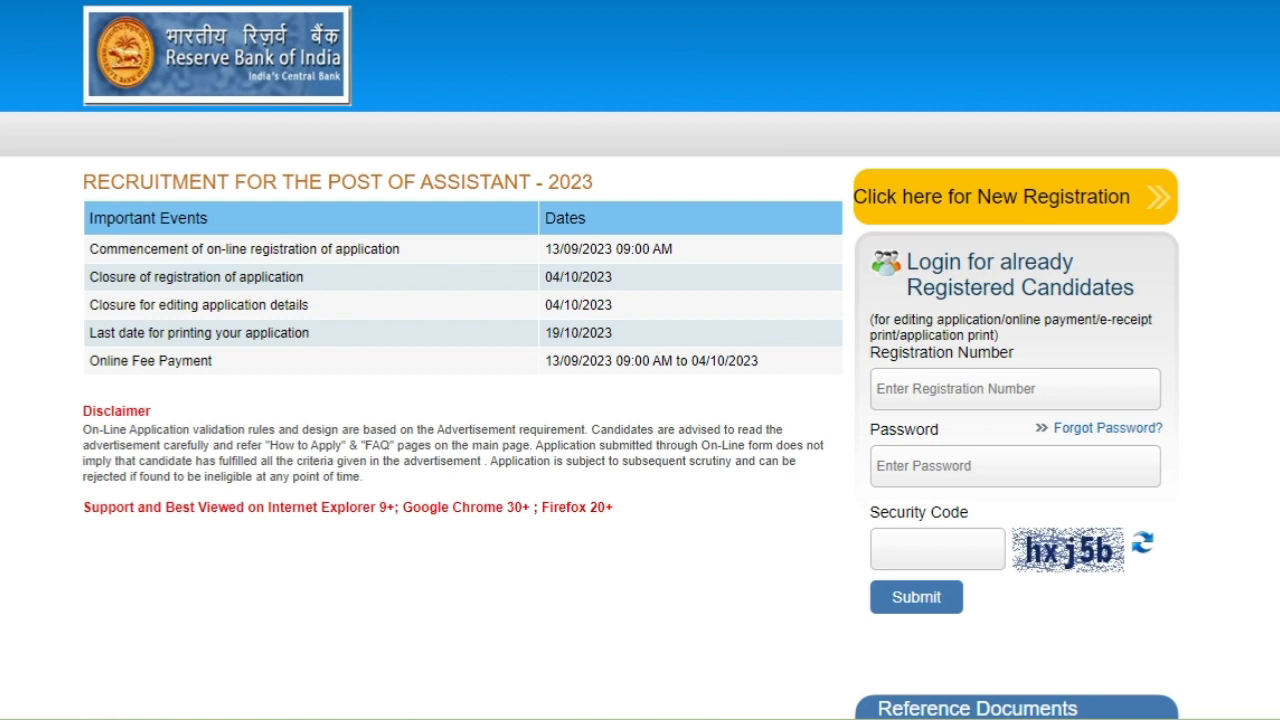
Mark the important dates table, the new-registration link and the login details on the recruitment page.
mouse_move(16, 156)
mouse_down()
mouse_move(674, 414)
mouse_move(830, 430)
mouse_move(800, 418)
mouse_up()
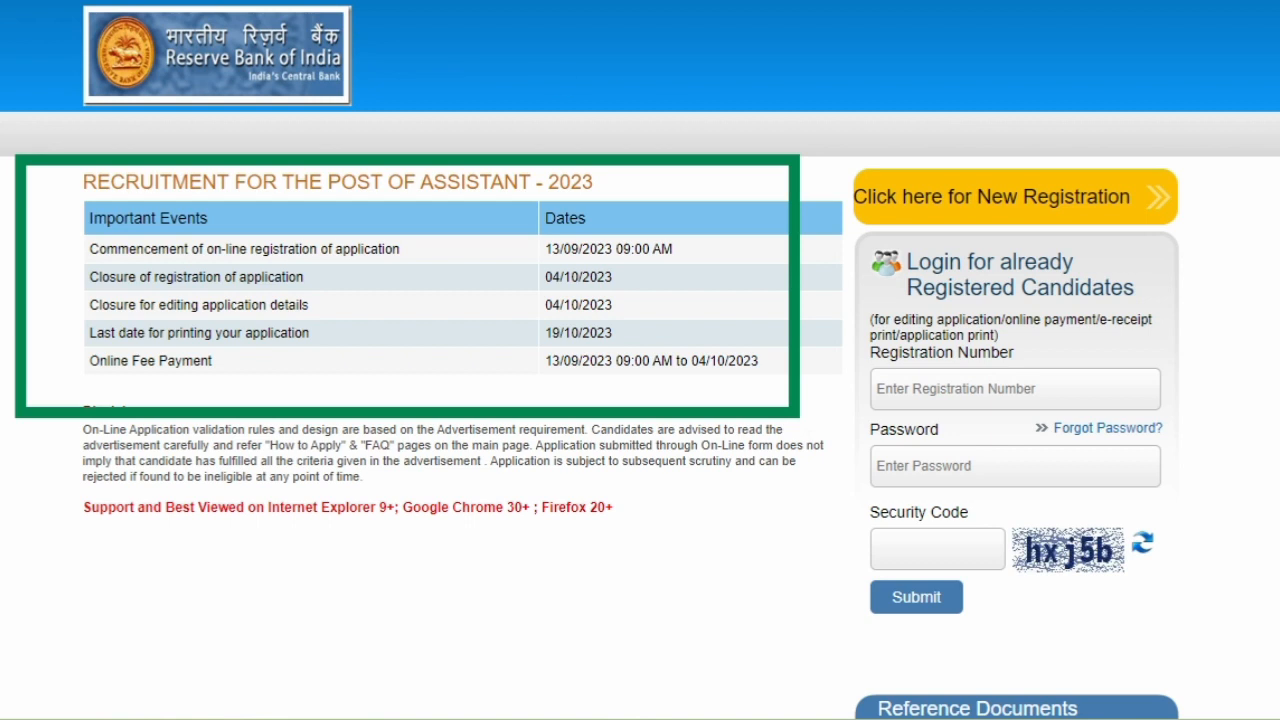
drag(1278, 122, 1157, 174)
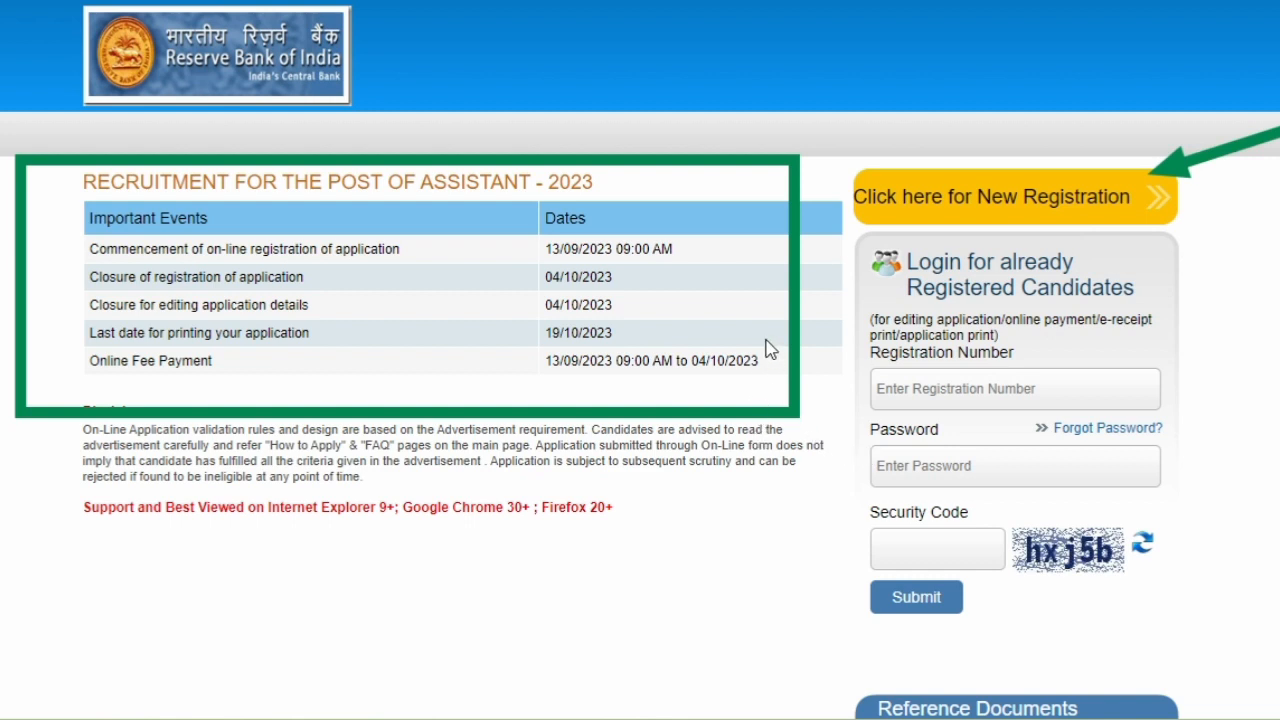
drag(765, 338, 878, 377)
mouse_move(768, 508)
mouse_down()
mouse_move(1003, 473)
mouse_move(961, 470)
mouse_up()
drag(1278, 466, 1110, 530)
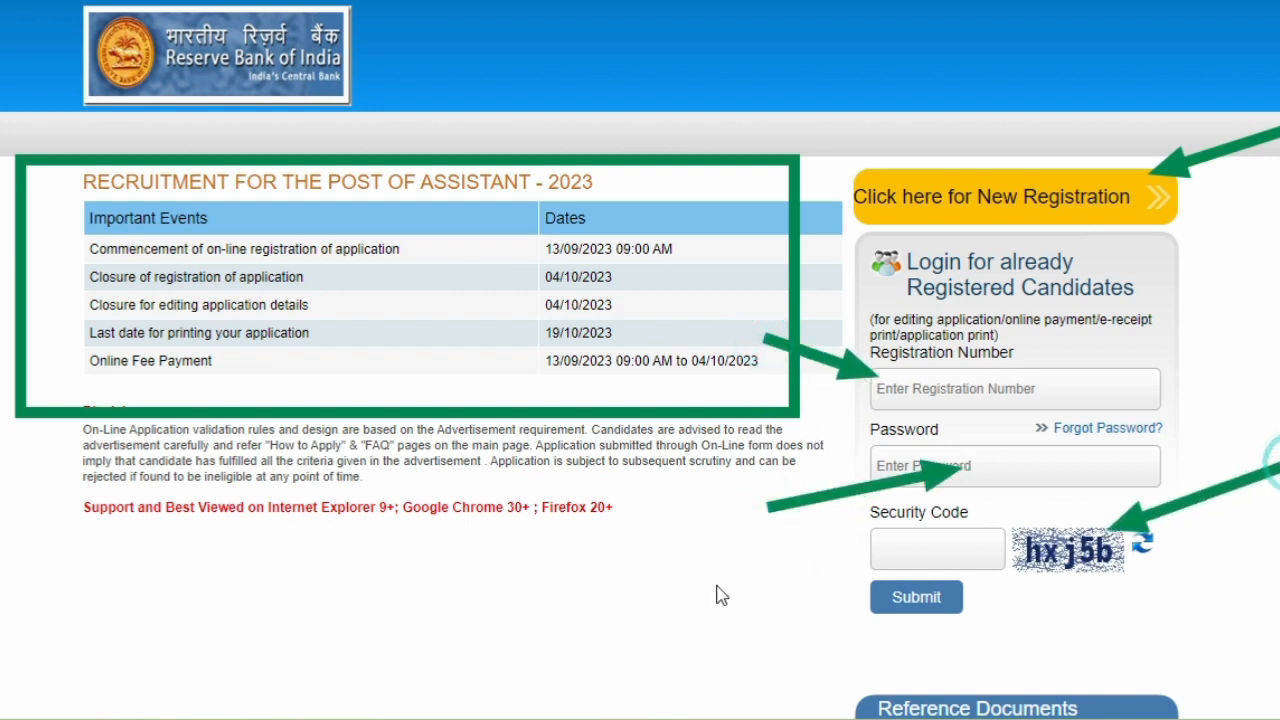
drag(673, 588, 866, 548)
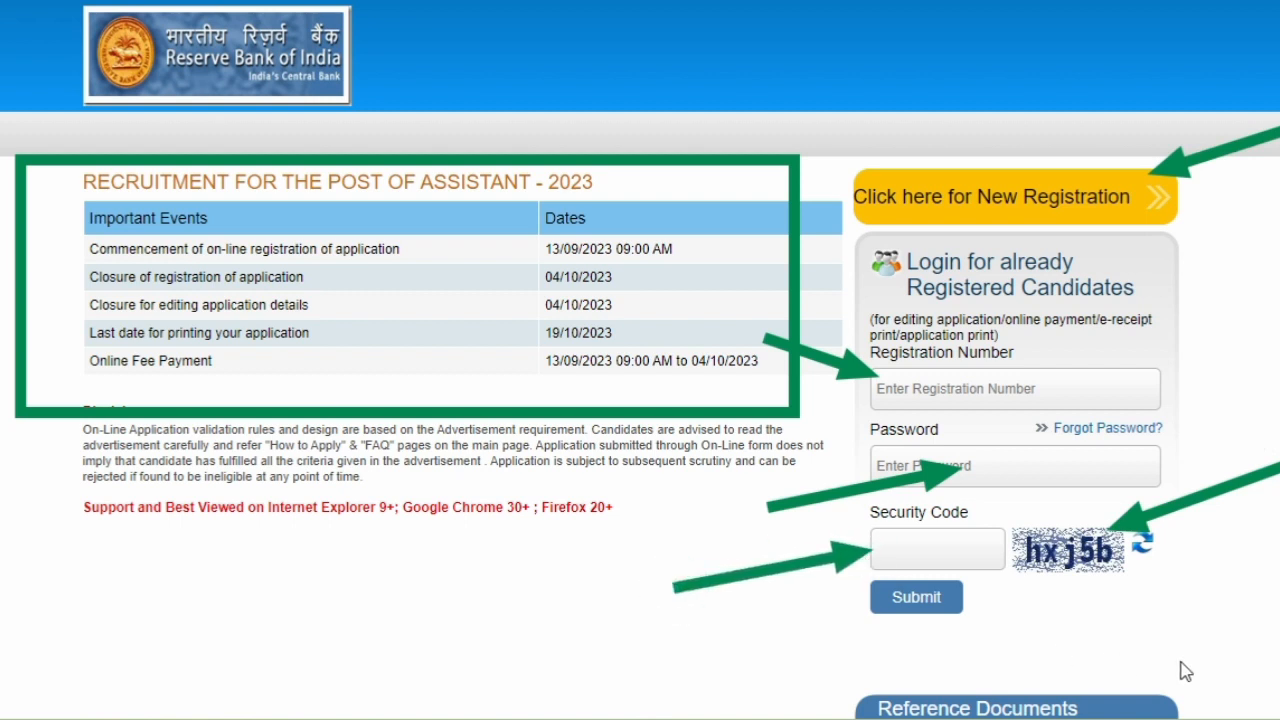
drag(1182, 660, 982, 620)
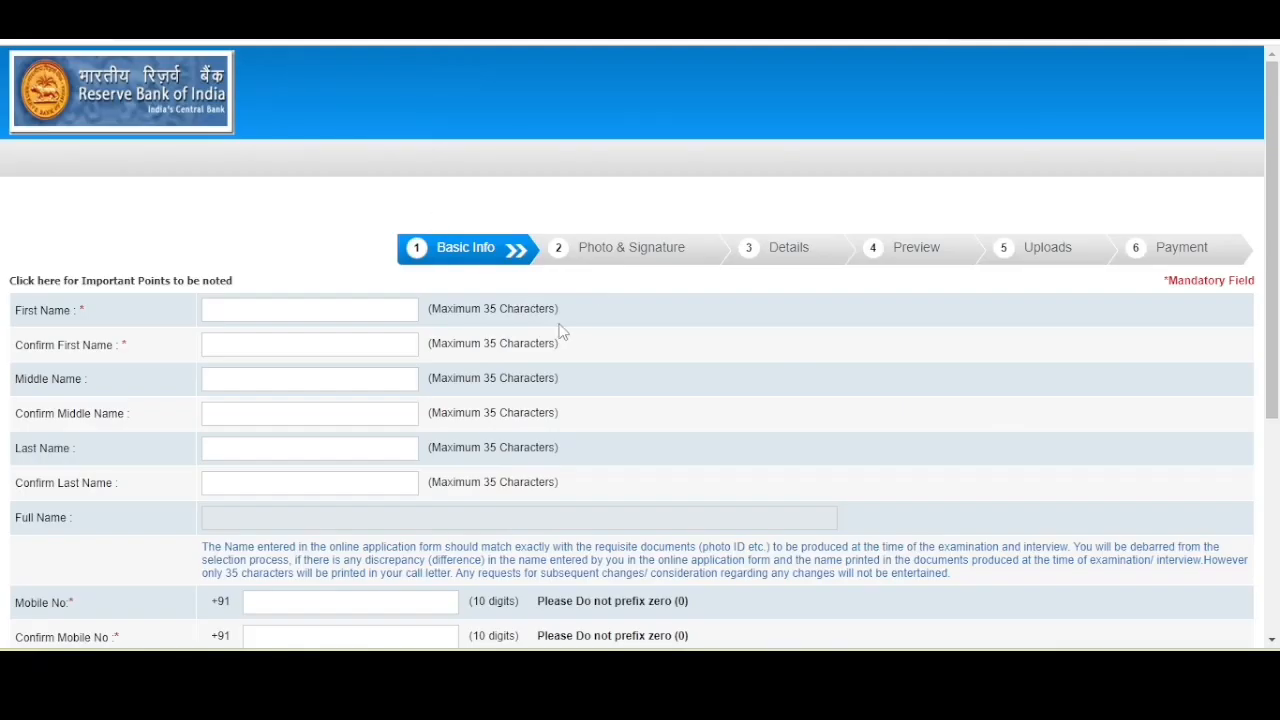
scroll(561, 331, down, 1)
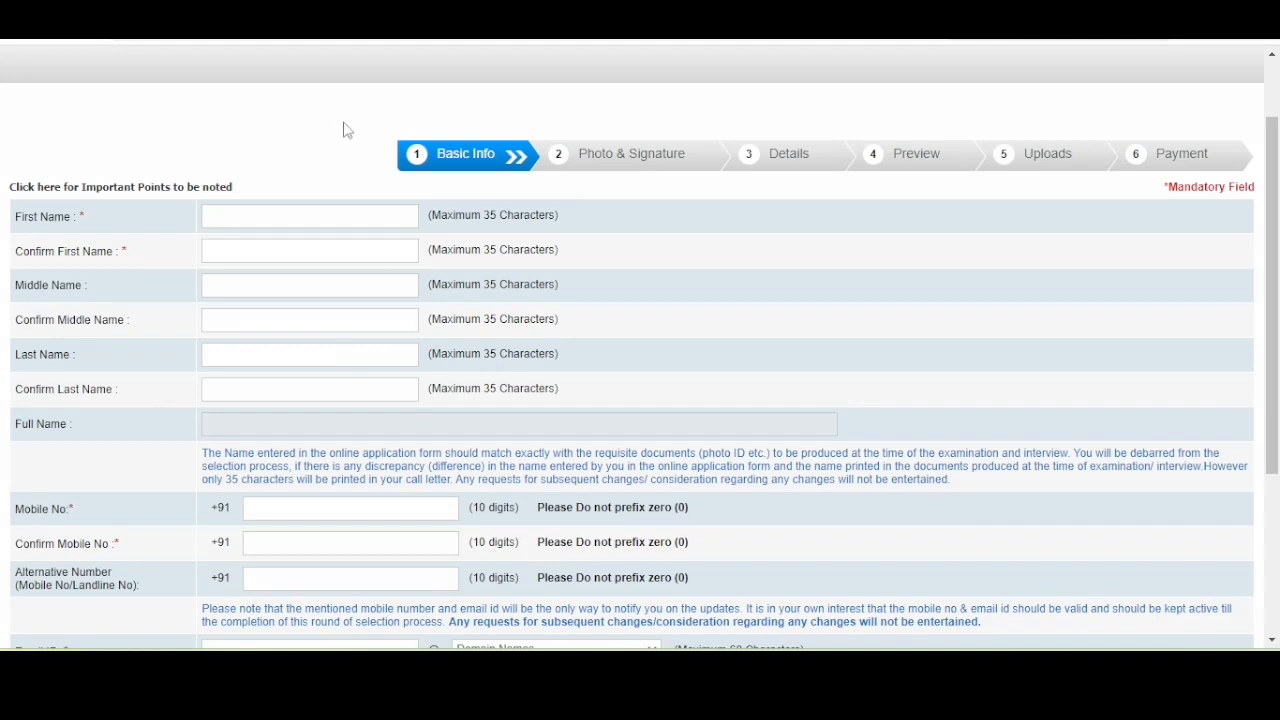
Highlight the name fields area of the Basic Info form, clear it, and scroll down.
mouse_move(344, 123)
mouse_down()
mouse_move(537, 243)
mouse_move(793, 207)
mouse_move(1250, 187)
mouse_up()
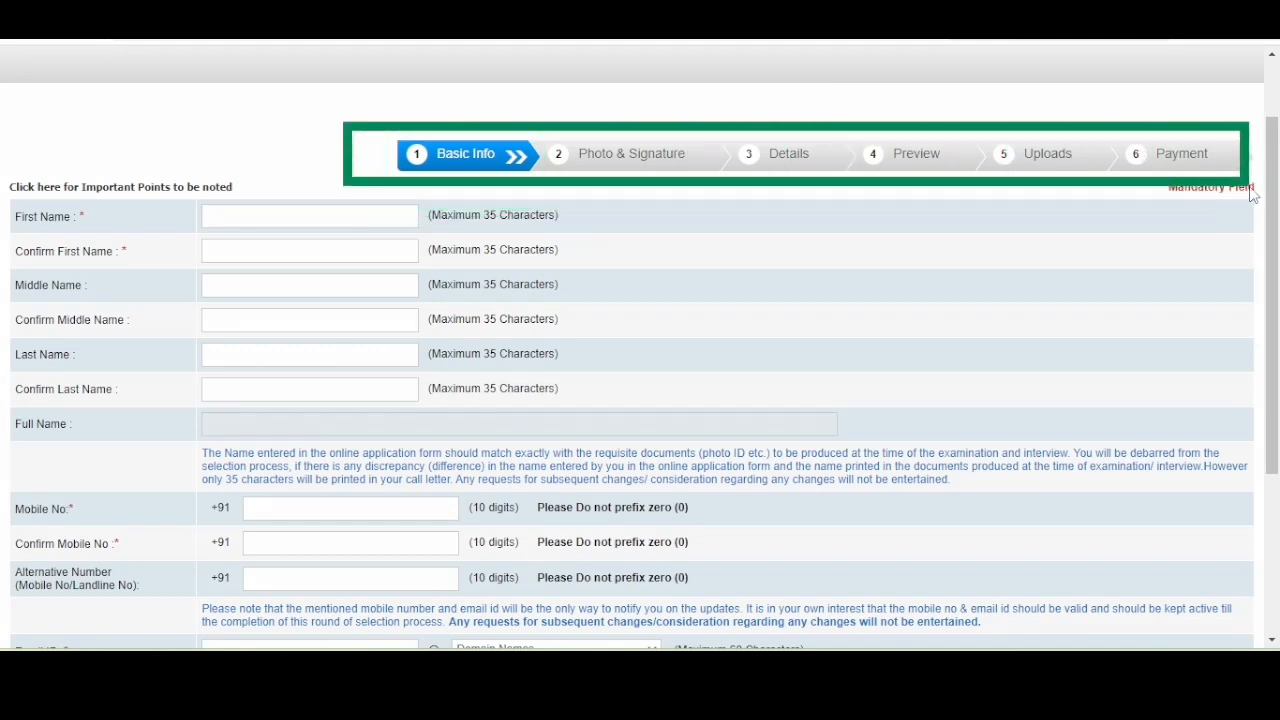
click(1086, 36)
scroll(474, 142, down, 1)
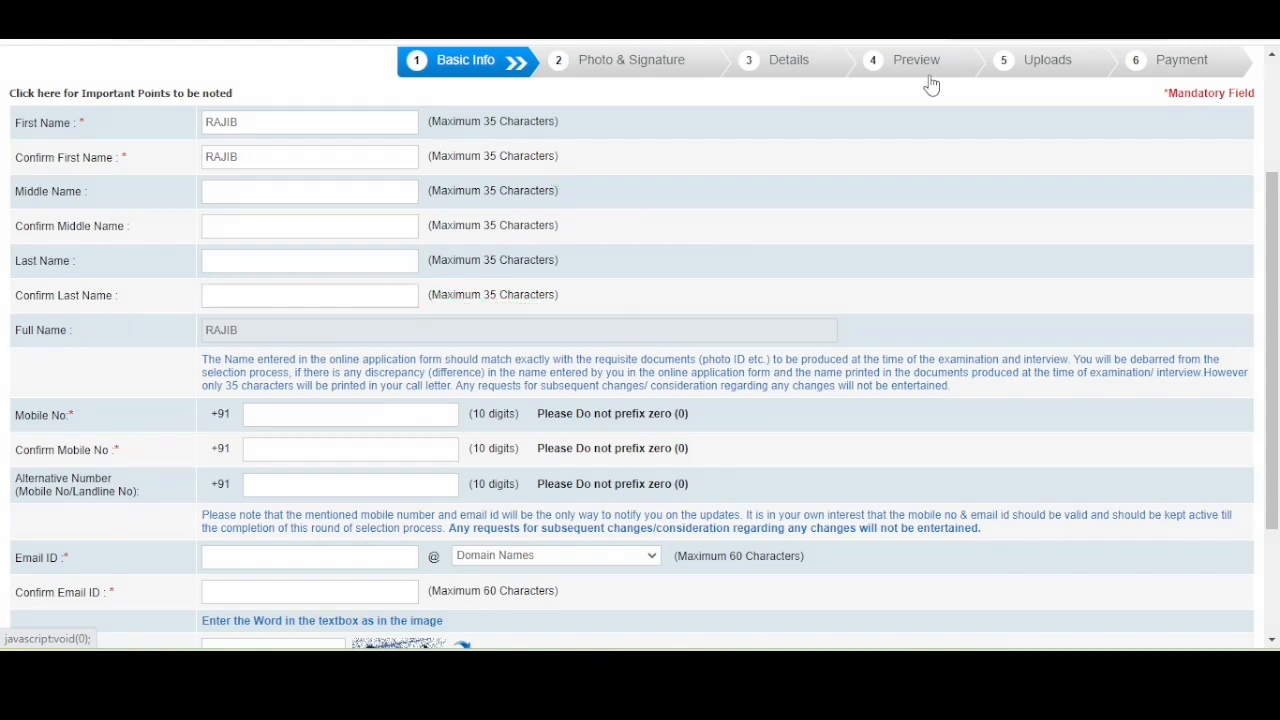
Choose gmail.com from the email Domain Names list on the Basic Info form.
scroll(382, 304, down, 1)
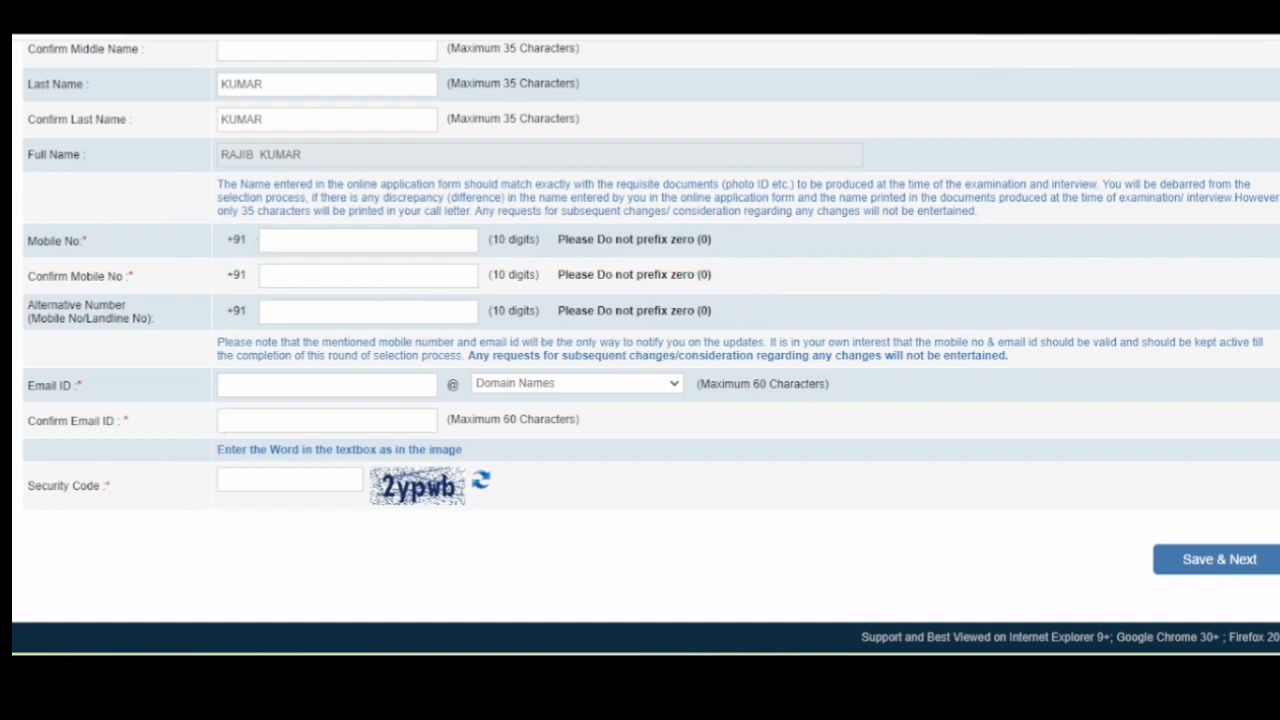
click(567, 385)
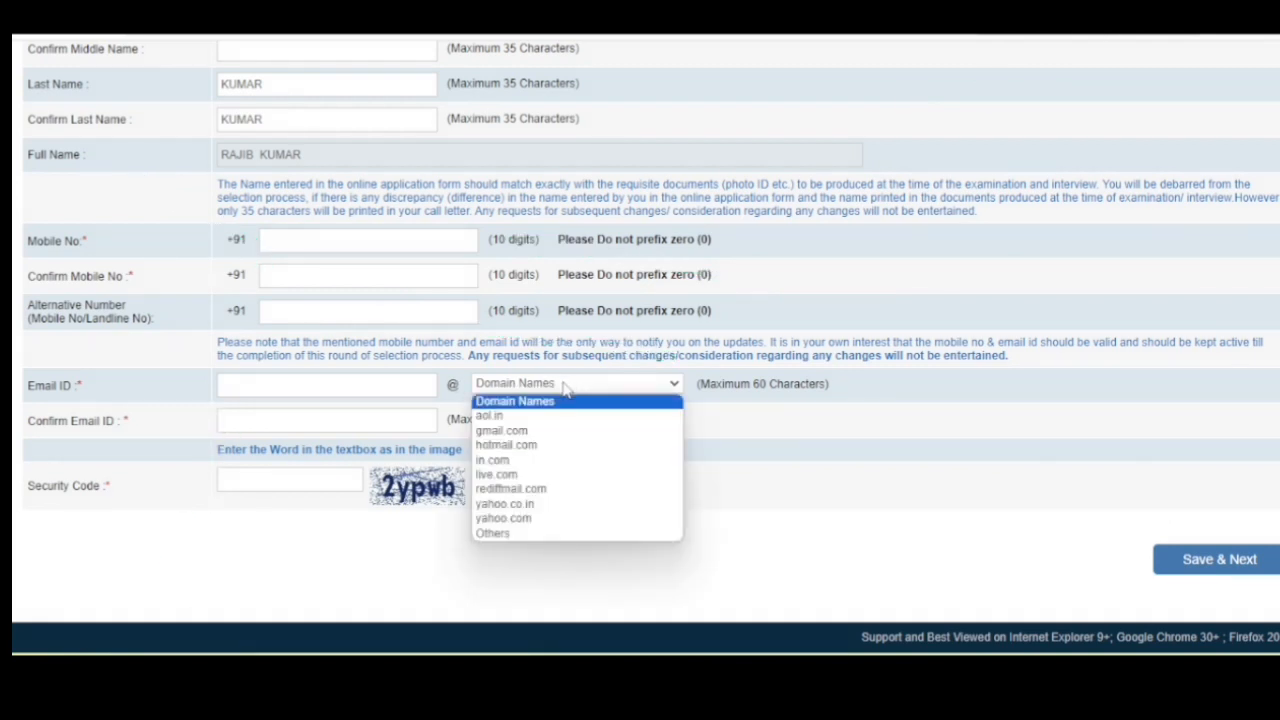
click(505, 430)
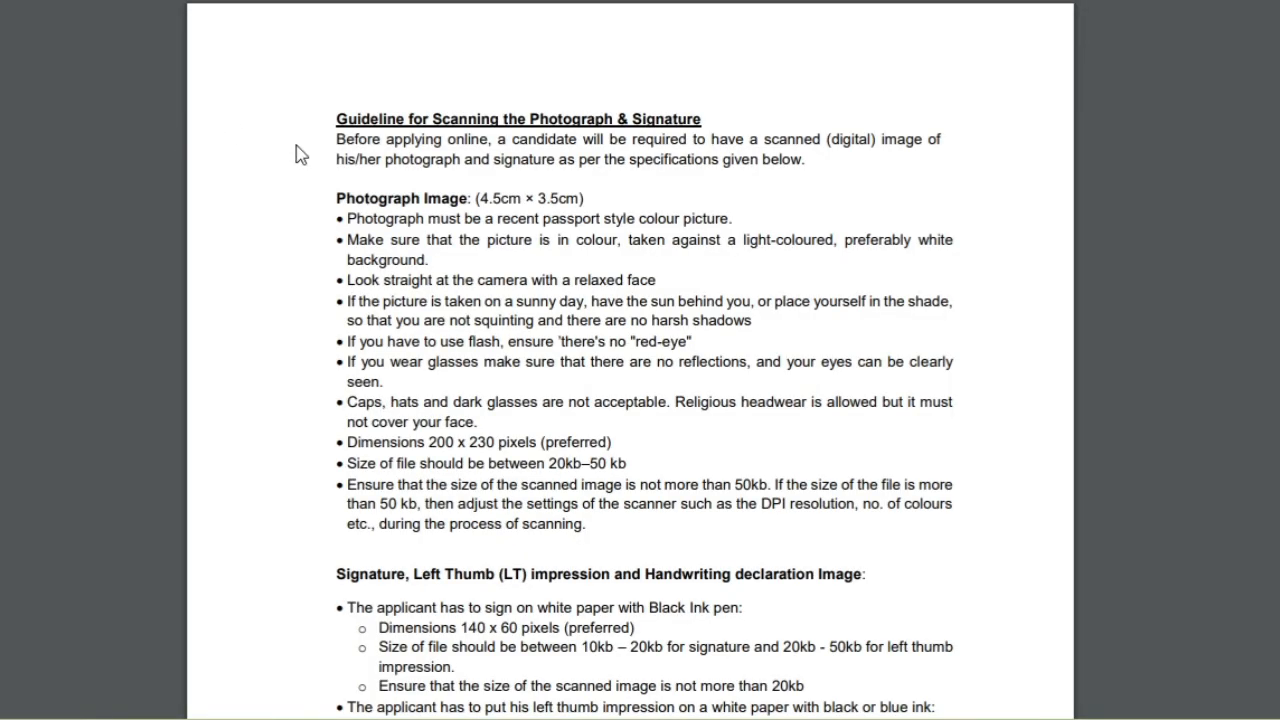
Mark up the photograph and signature size requirements in the scanning guidelines, then clear the marks.
scroll(318, 162, down, 1)
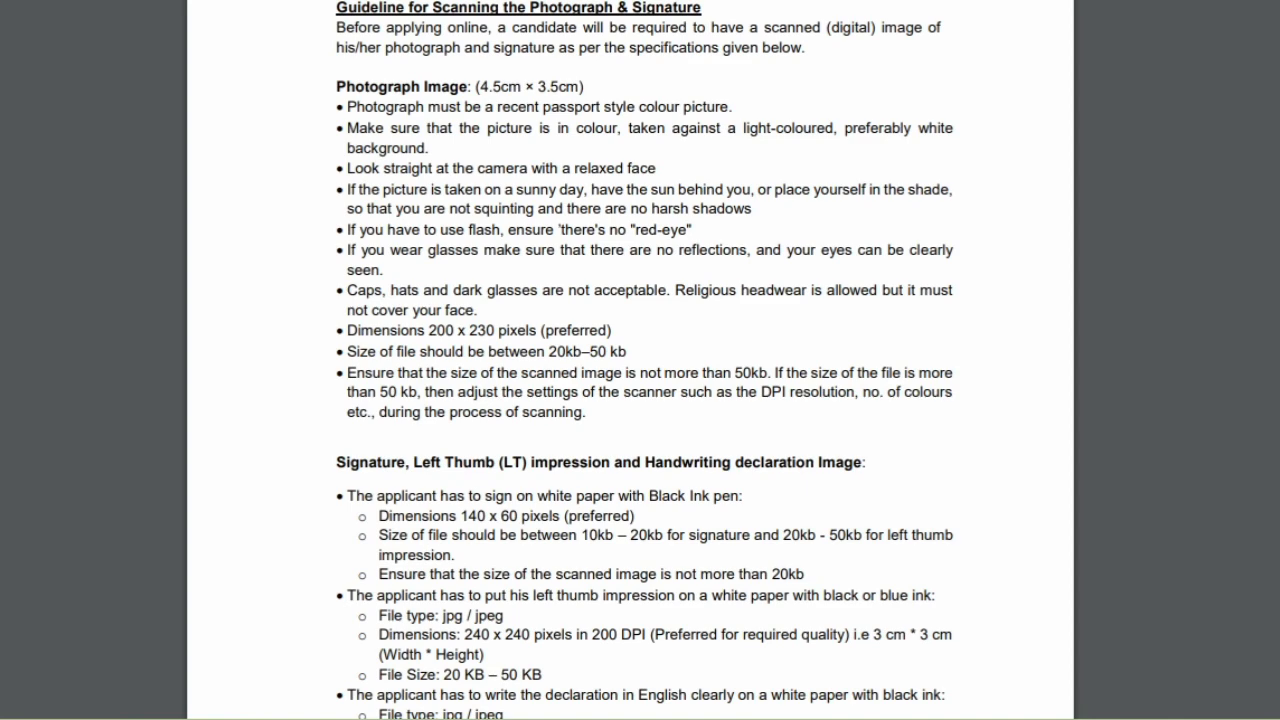
scroll(433, 127, up, 2)
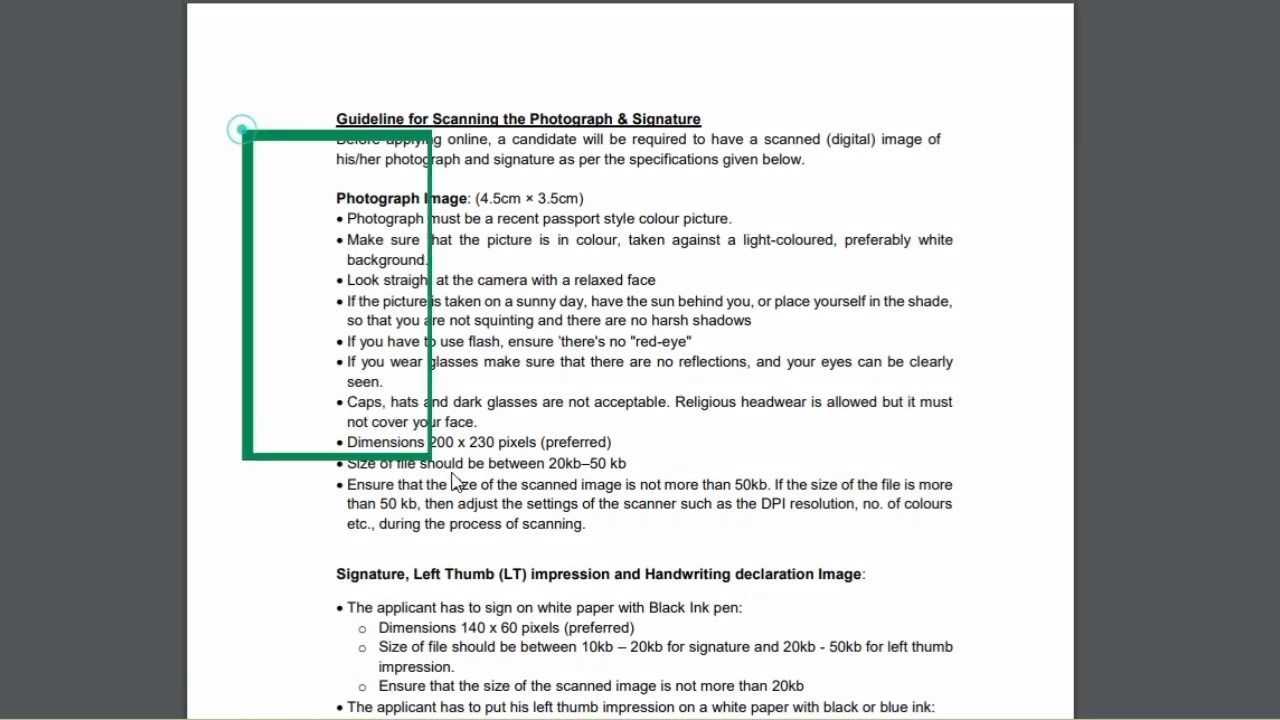
mouse_move(890, 557)
mouse_down()
mouse_move(991, 531)
mouse_move(1024, 558)
mouse_up()
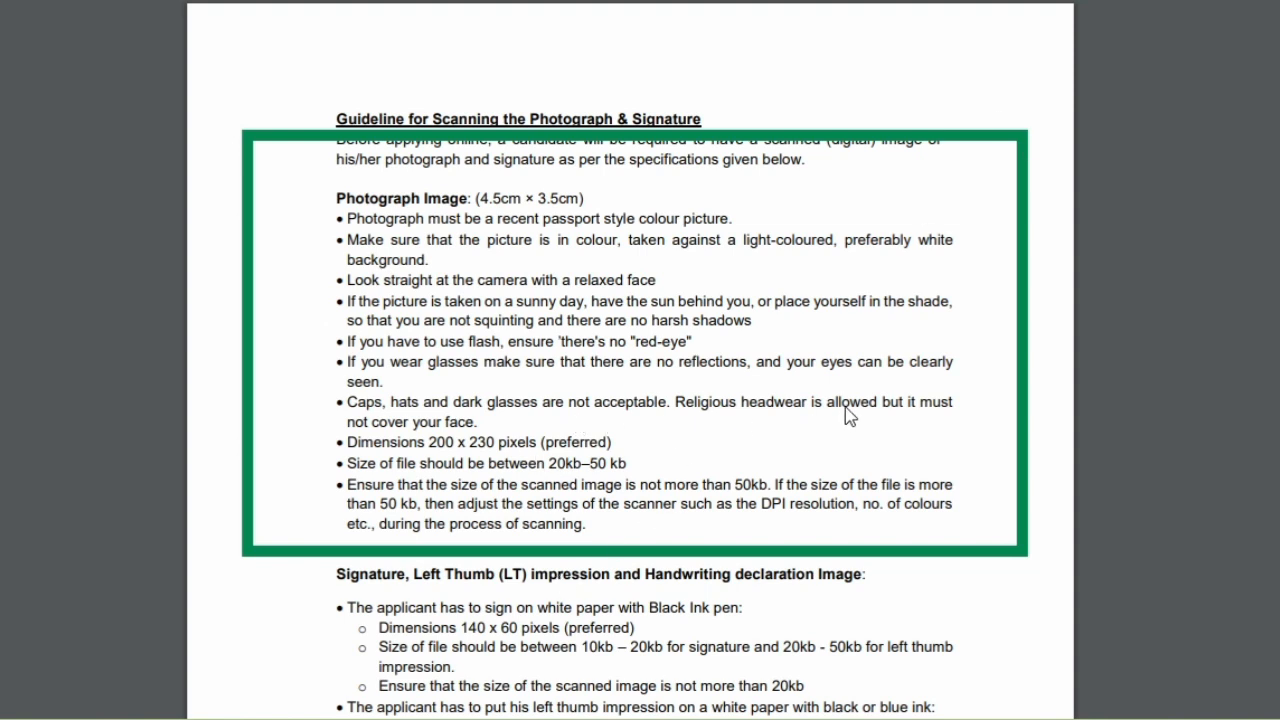
mouse_move(846, 408)
mouse_down()
mouse_move(677, 446)
mouse_move(655, 463)
mouse_up()
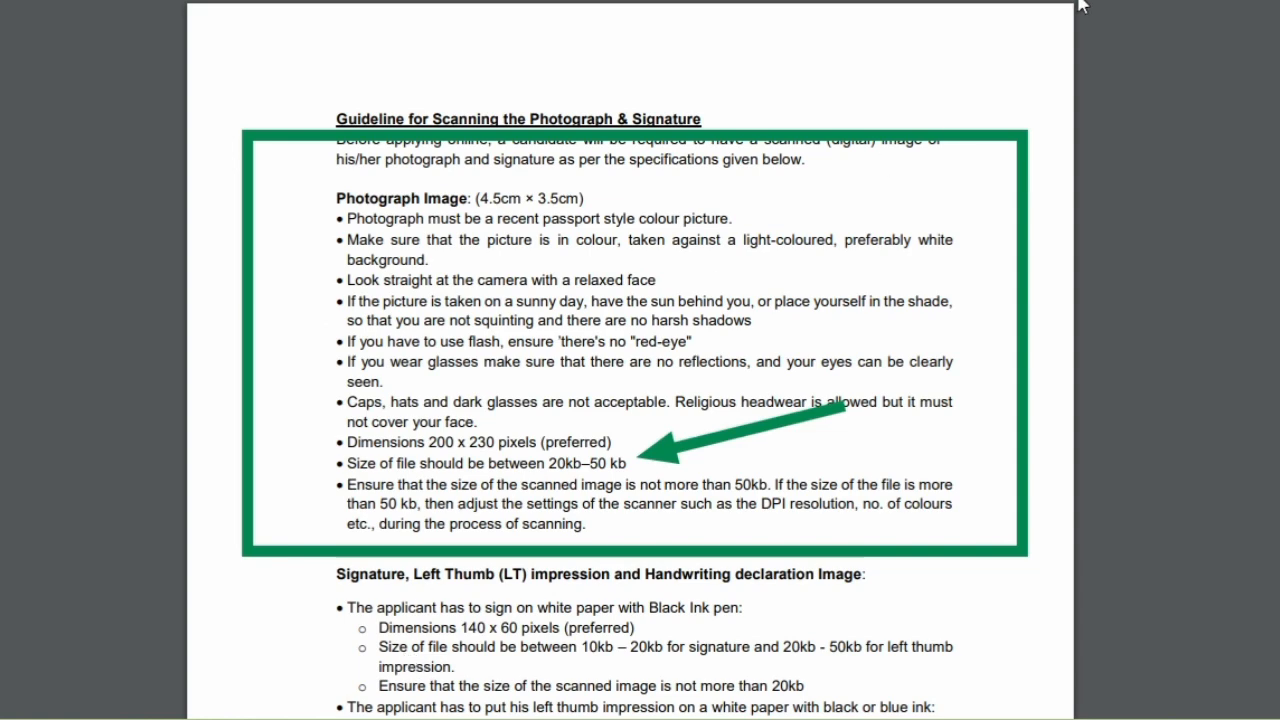
key(Escape)
scroll(519, 367, down, 3)
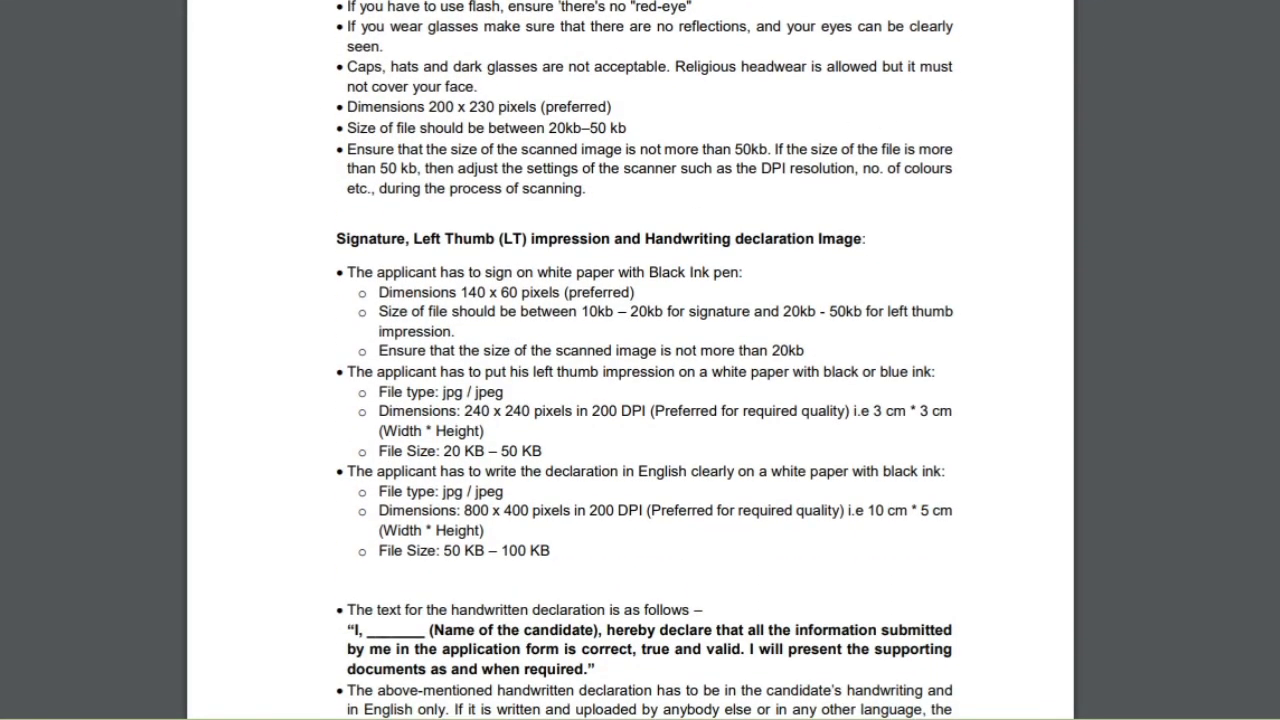
drag(770, 208, 676, 298)
drag(966, 226, 846, 300)
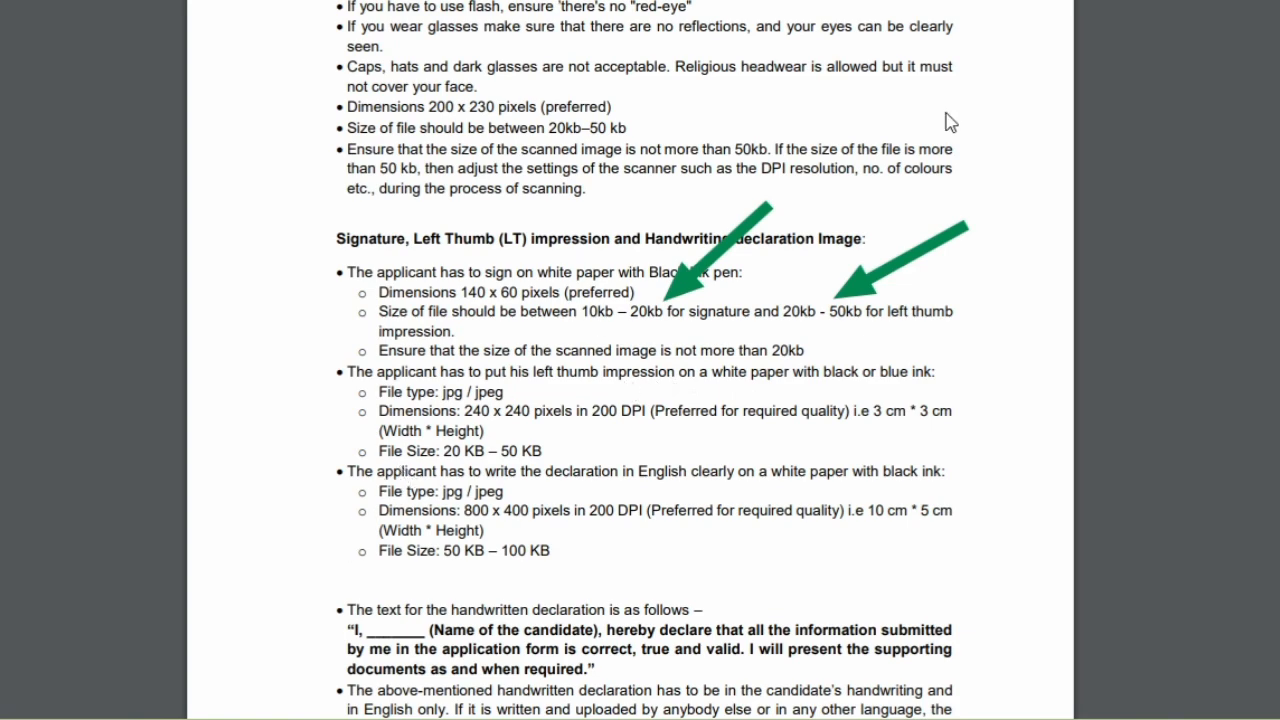
click(1090, 0)
Box the next guideline passage and read down to the Scanning the documents section.
scroll(671, 200, down, 5)
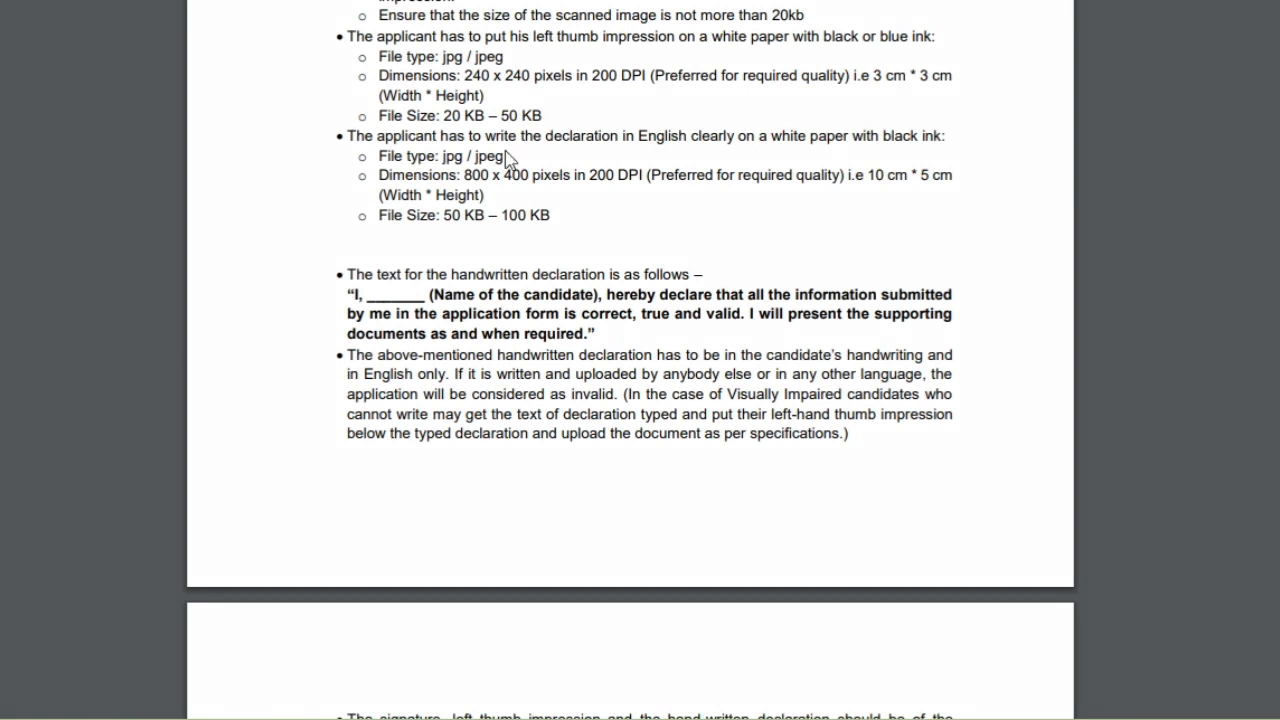
mouse_move(303, 240)
mouse_down()
mouse_move(445, 357)
mouse_move(970, 359)
mouse_up()
scroll(760, 221, down, 7)
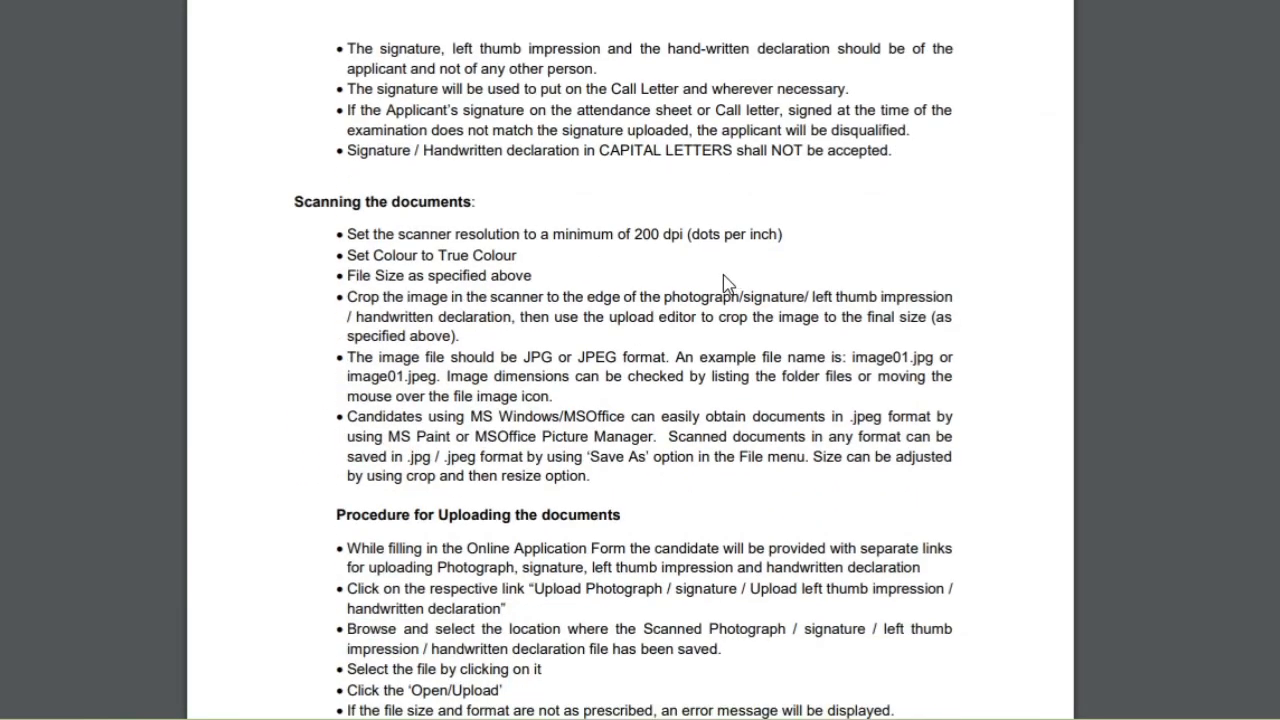
scroll(430, 330, down, 1)
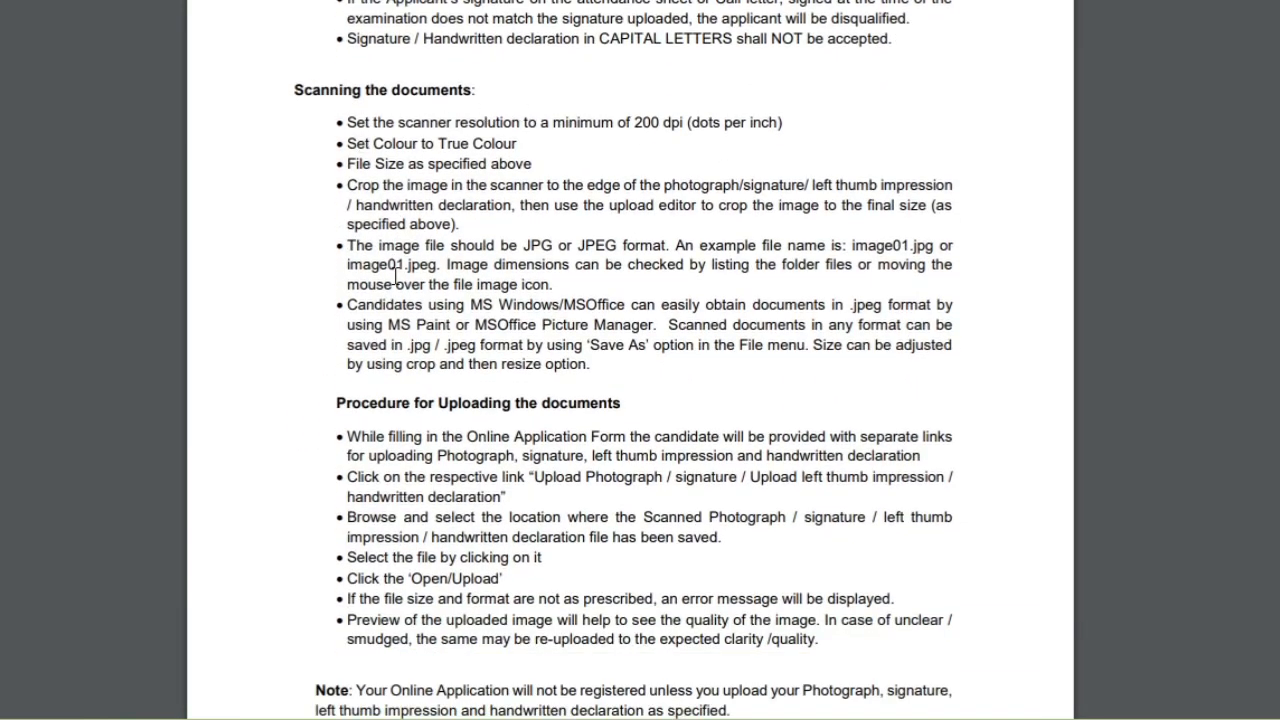
scroll(397, 275, down, 13)
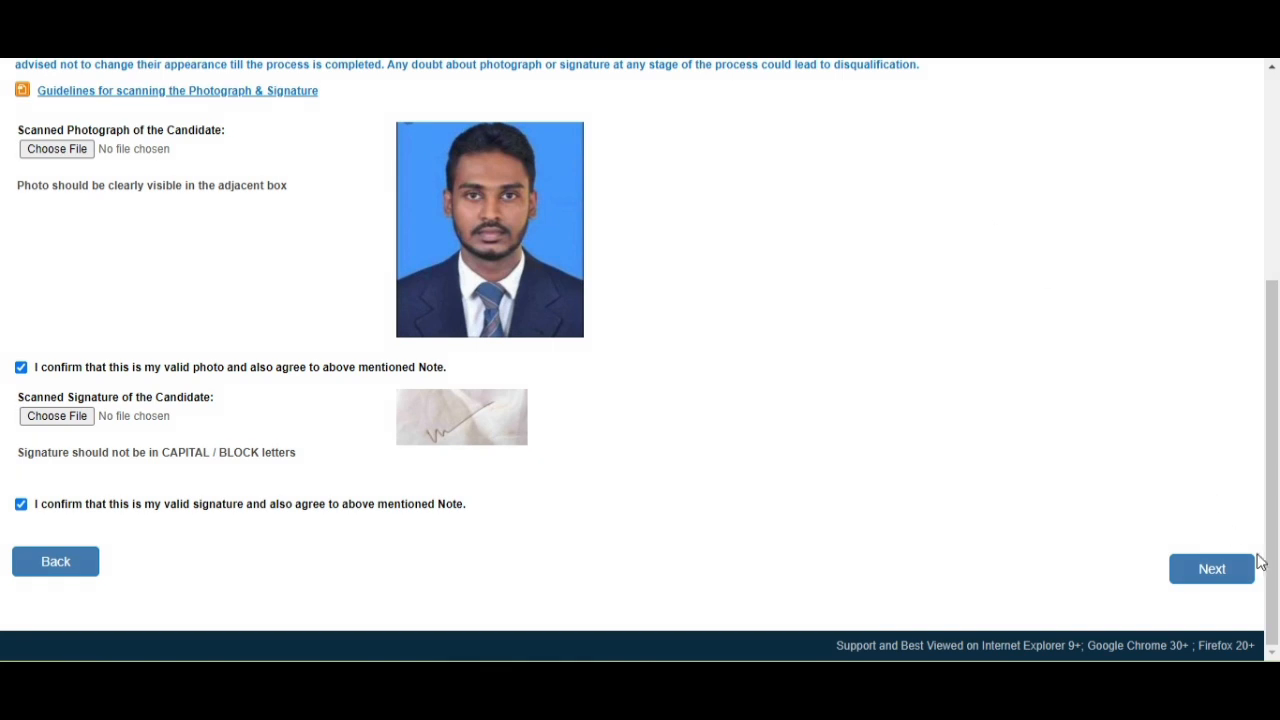
Go to the Details step and set the category to ST, accepting the warning.
click(1222, 570)
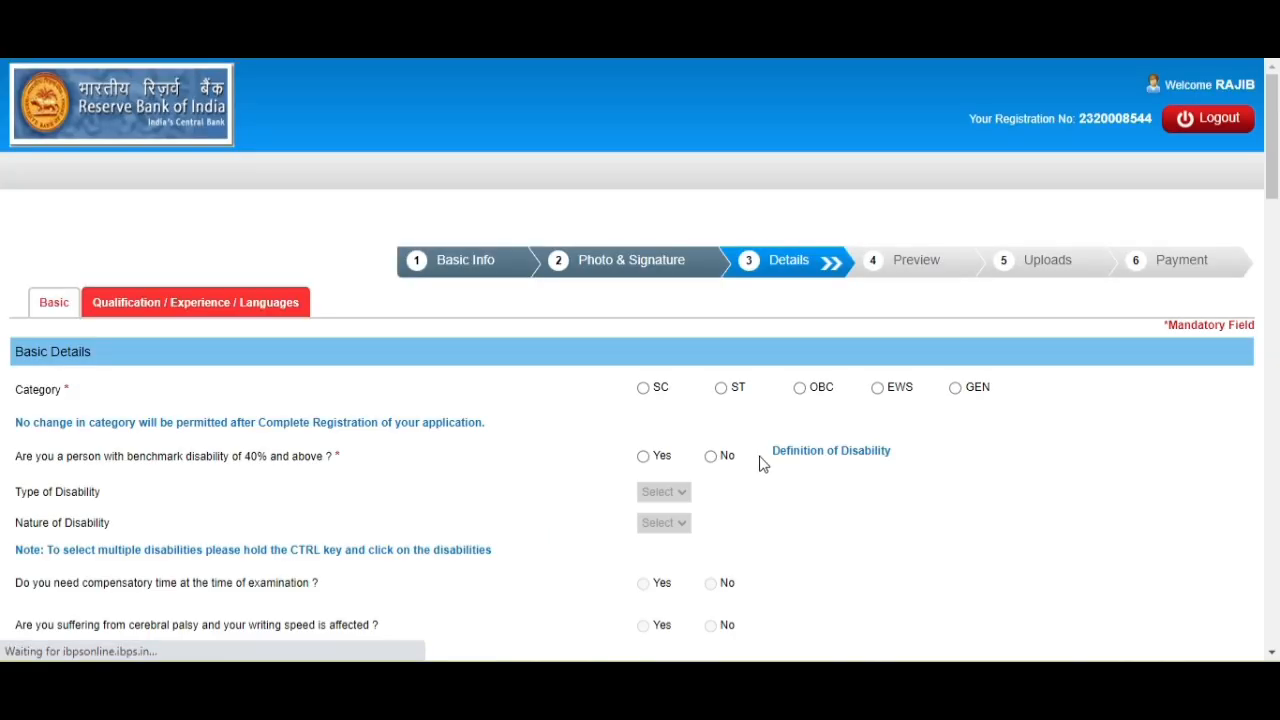
scroll(640, 277, down, 1)
scroll(780, 237, down, 1)
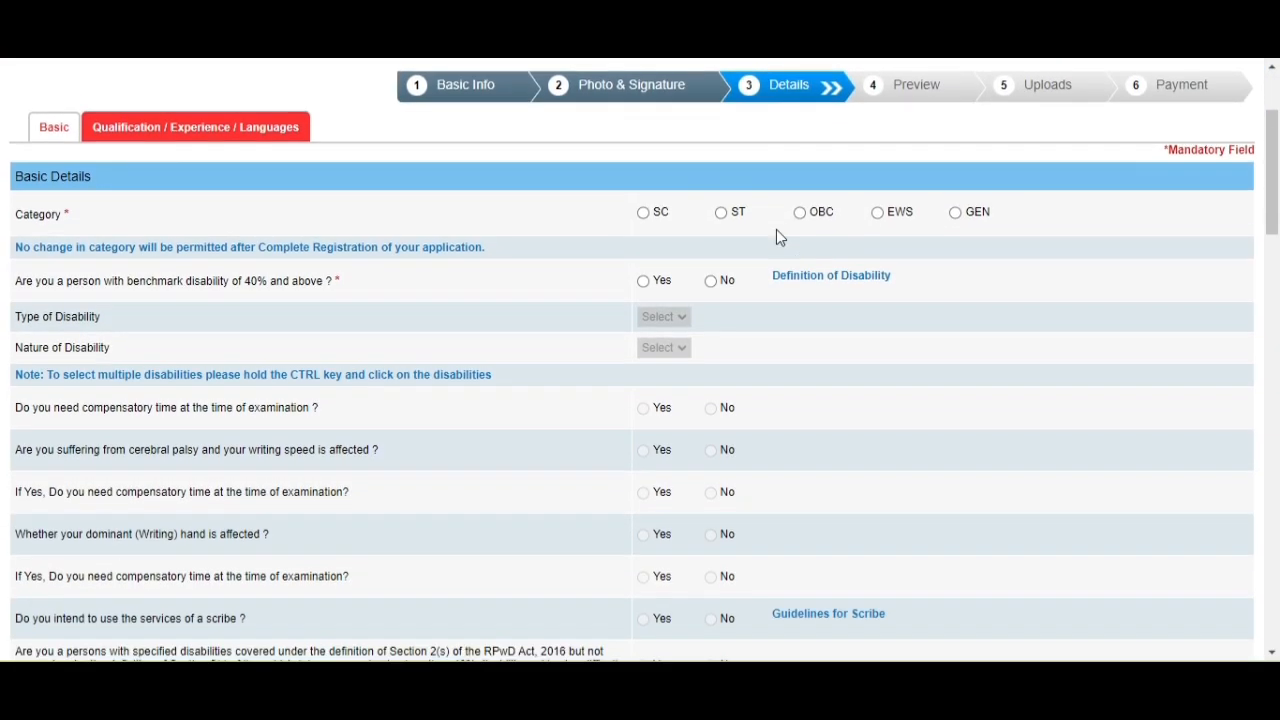
scroll(780, 237, down, 1)
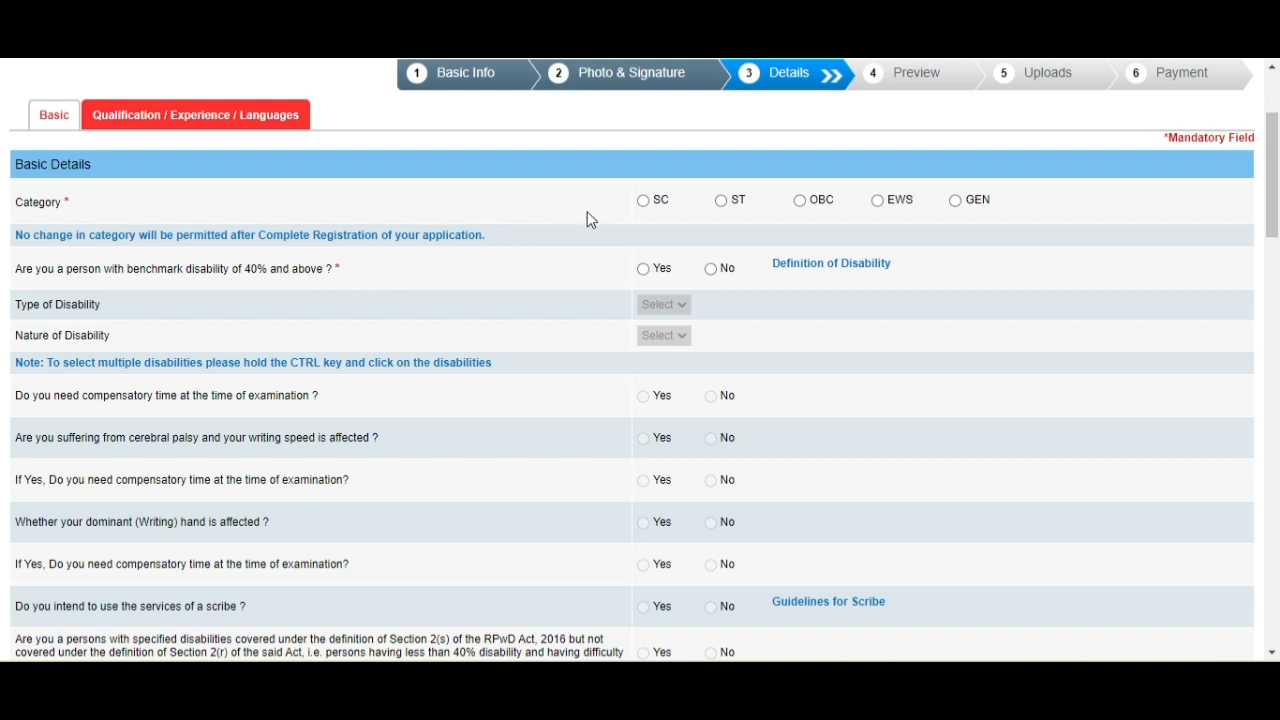
click(726, 201)
click(803, 234)
Try Yes for benchmark disability, set it back to No, and open the disability definitions.
scroll(459, 357, down, 1)
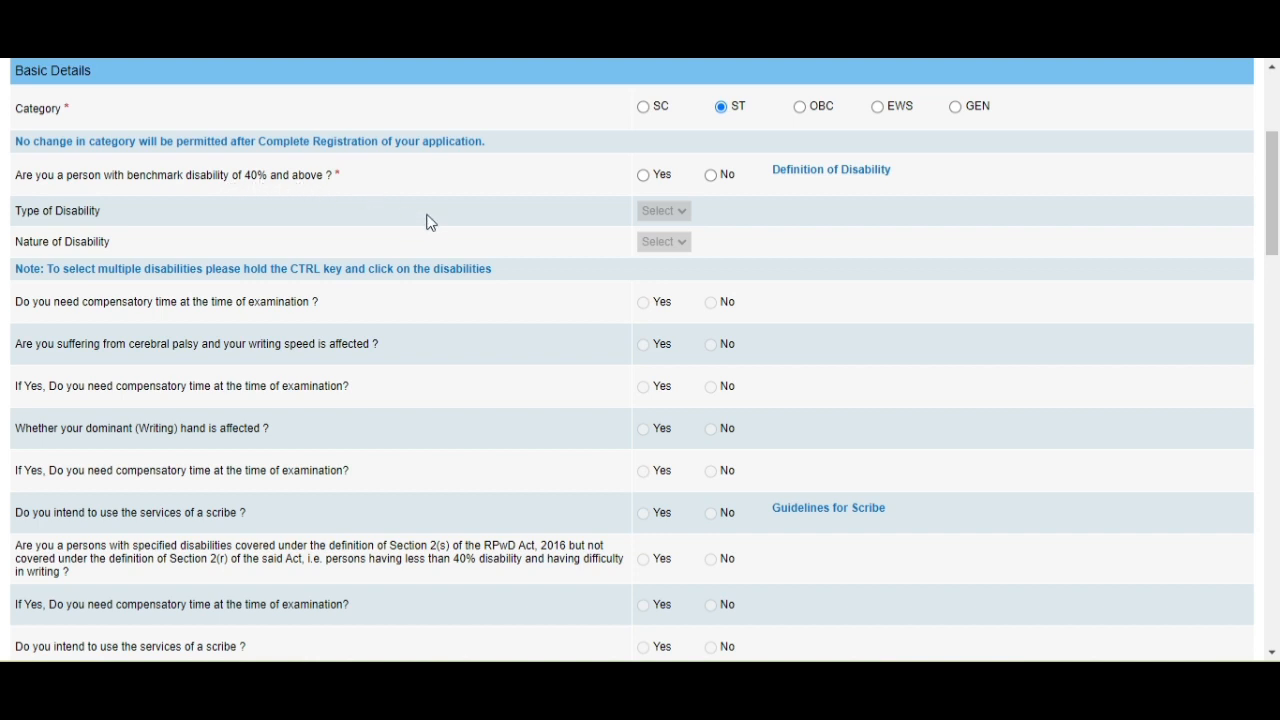
click(645, 180)
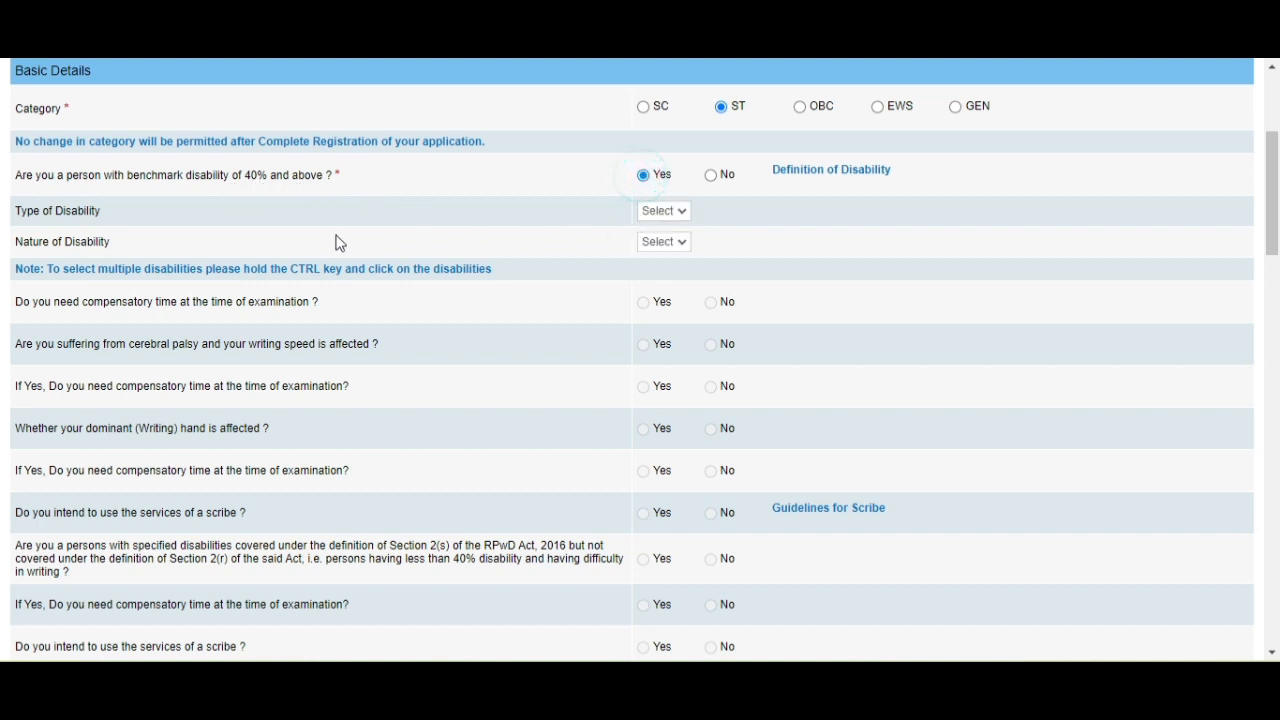
click(668, 214)
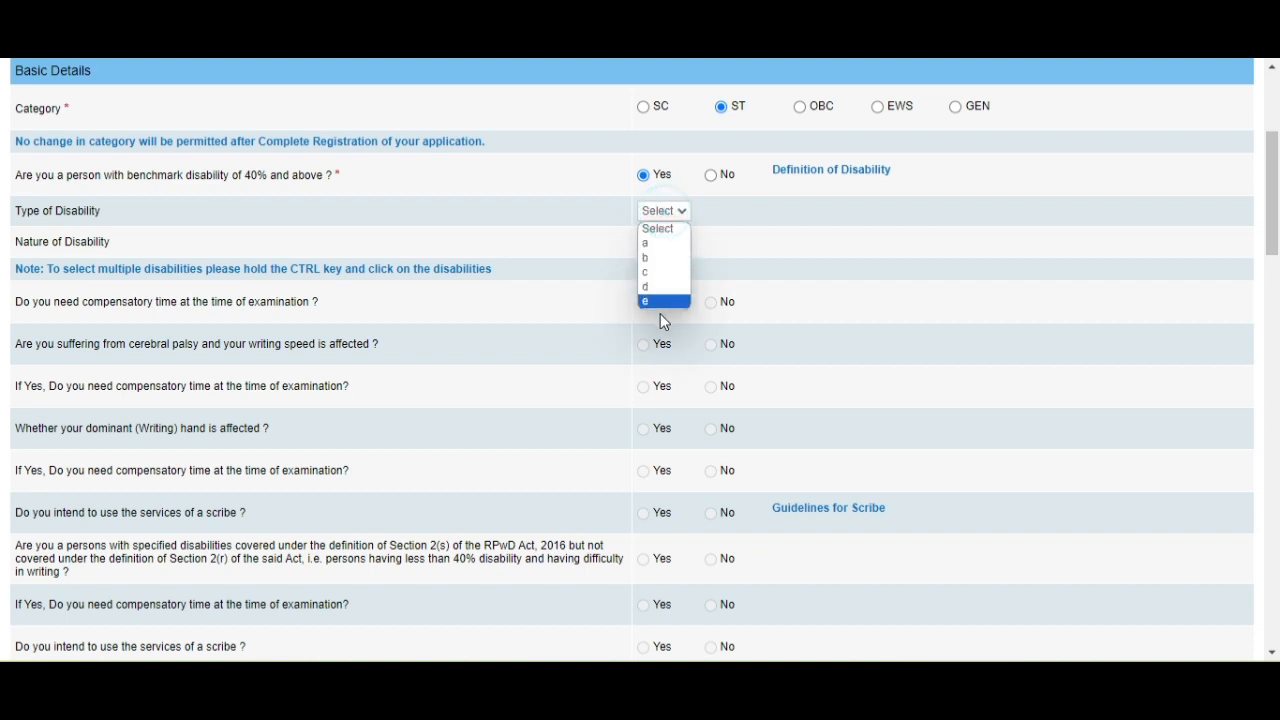
click(580, 246)
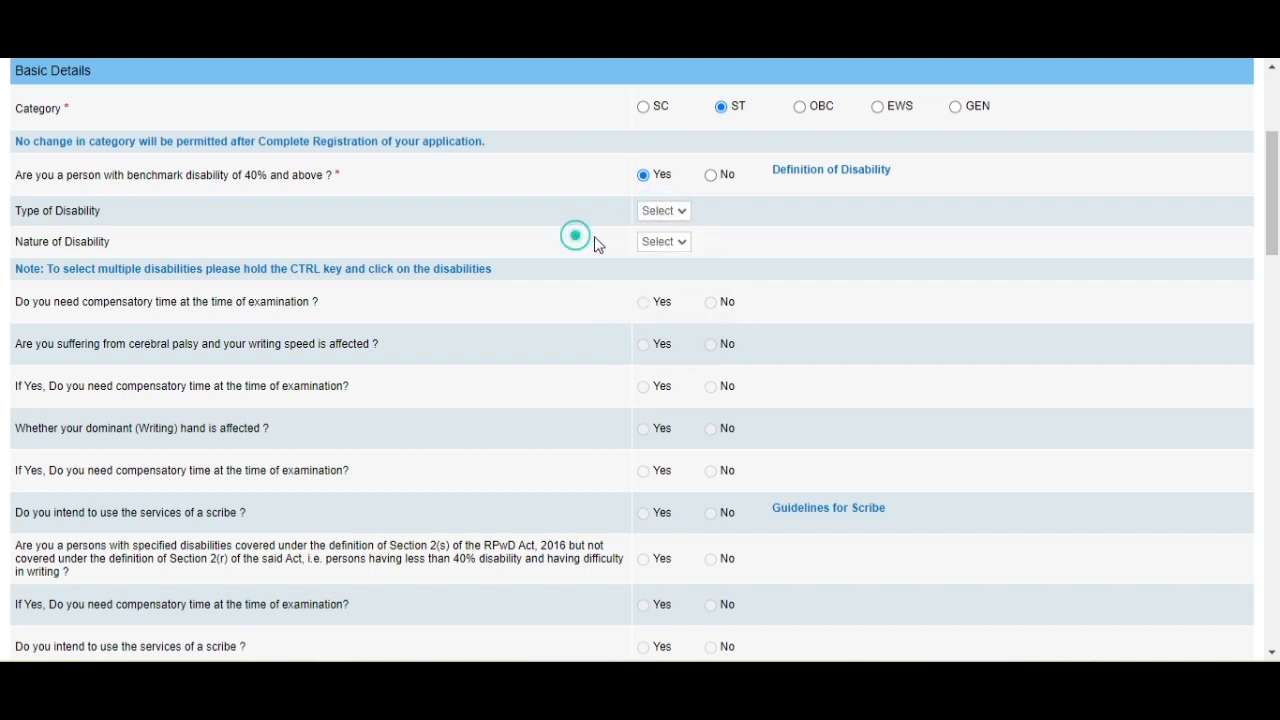
click(664, 242)
click(586, 243)
click(712, 177)
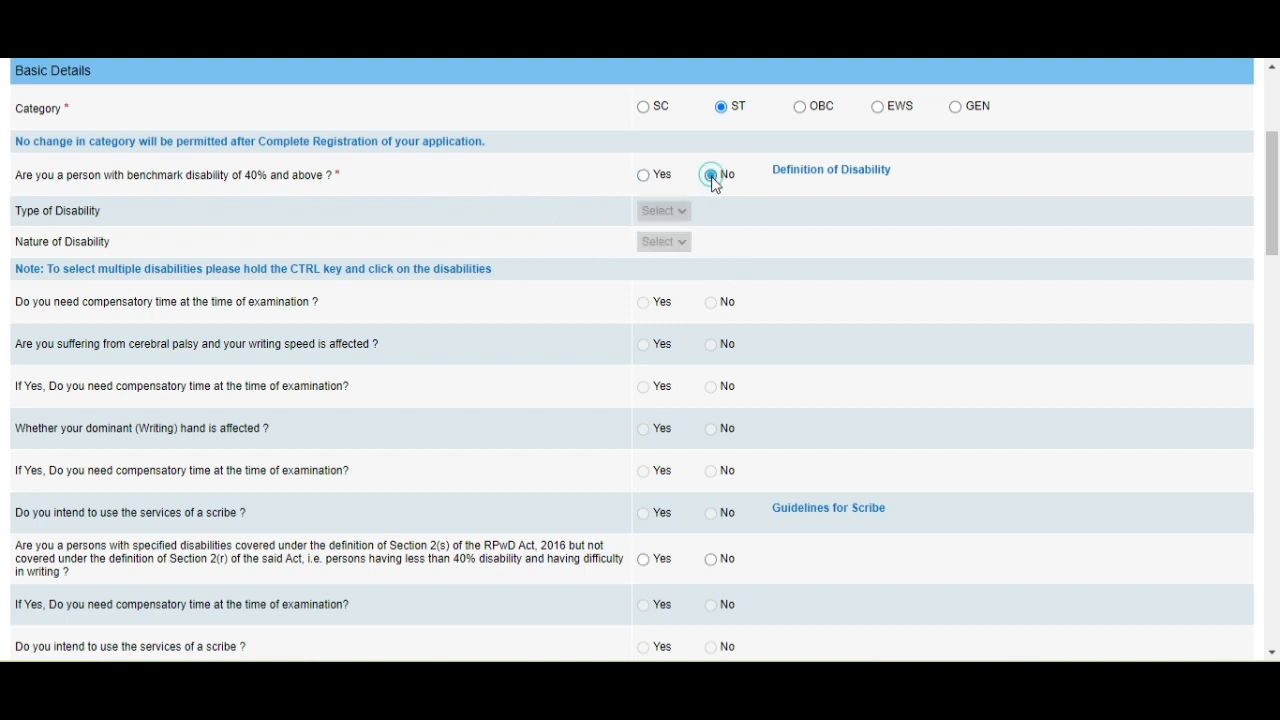
click(820, 172)
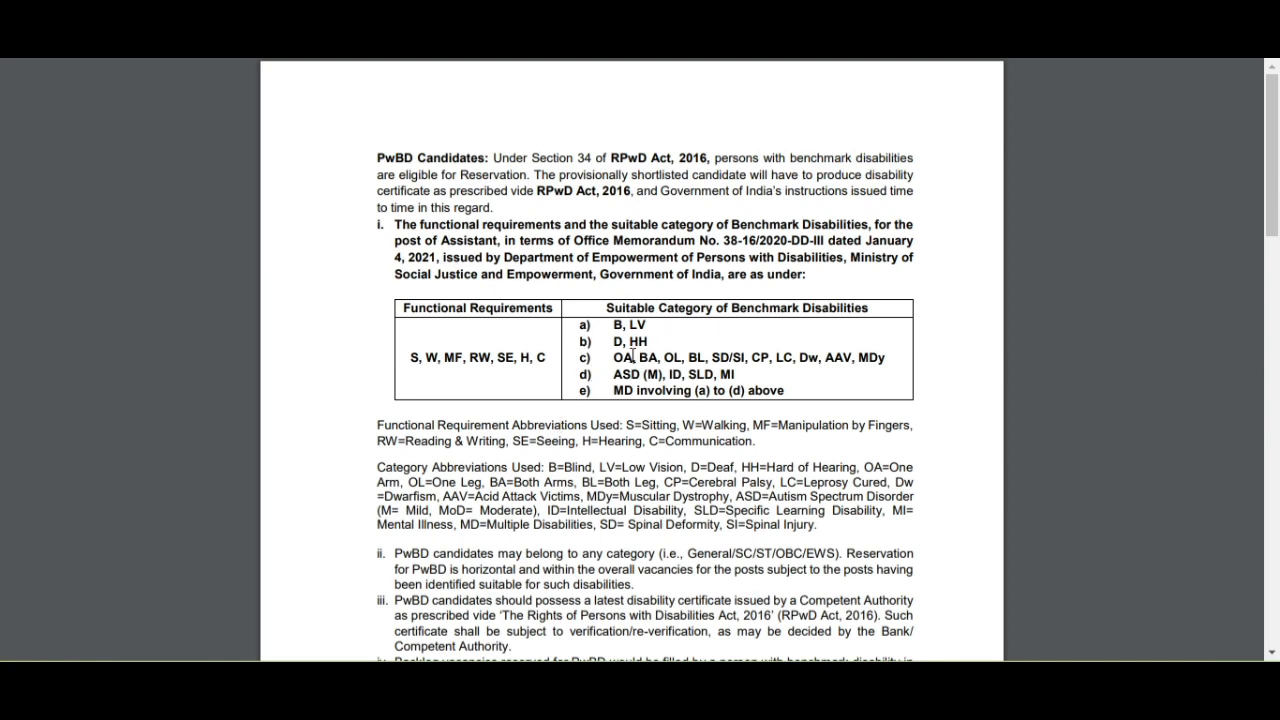
Scroll through the benchmark disability categories PDF to review it.
scroll(617, 378, down, 4)
scroll(617, 378, up, 4)
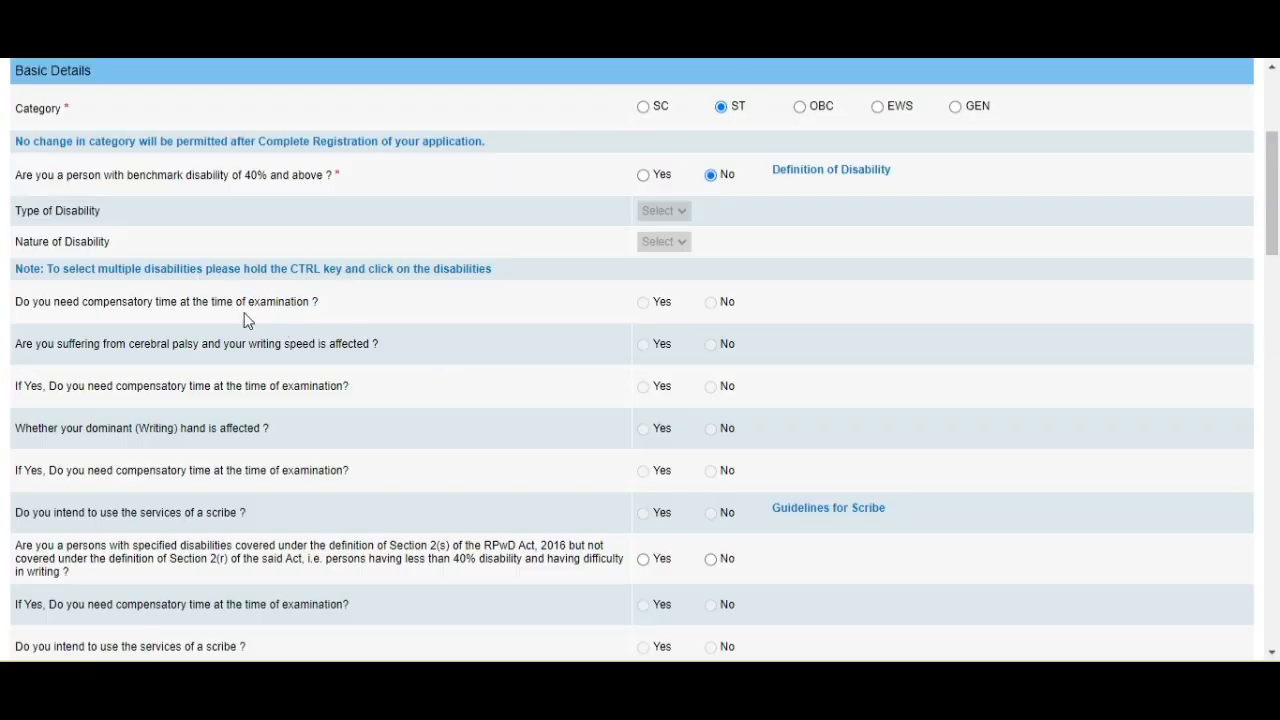
scroll(200, 300, down, 2)
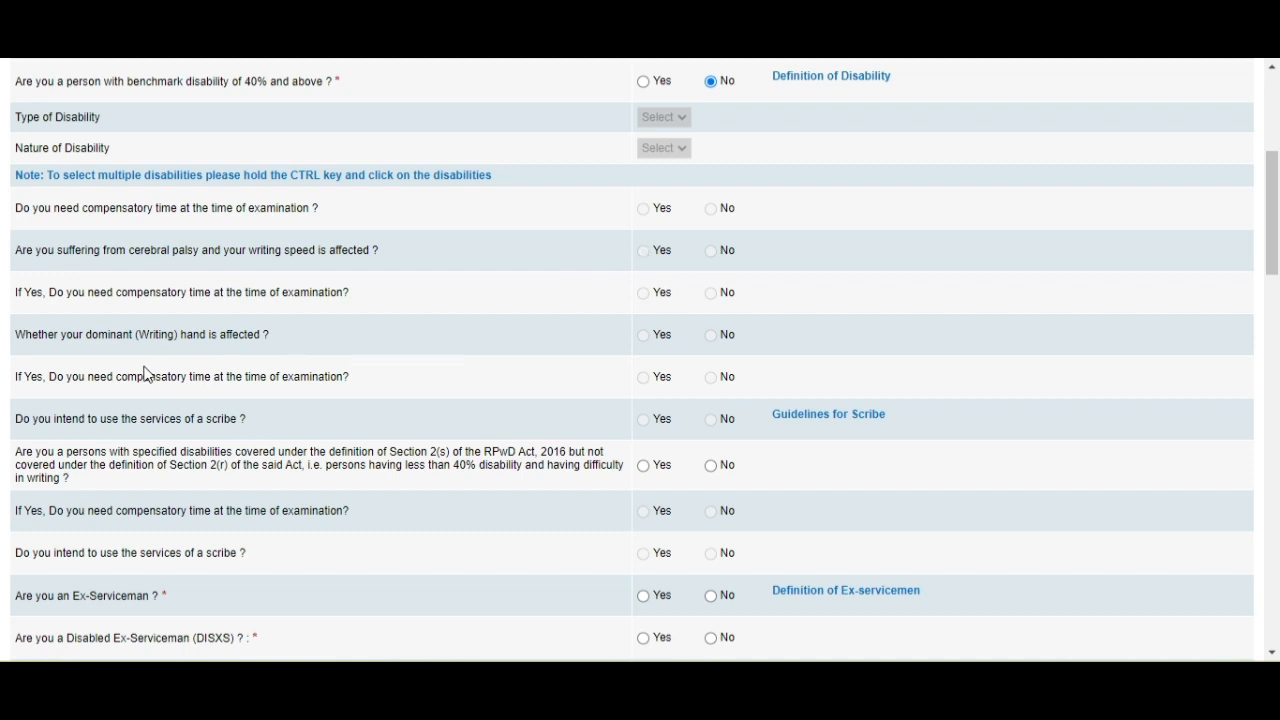
Answer No to the RPwD Section 2(s) disability and compensatory time questions.
scroll(725, 393, down, 1)
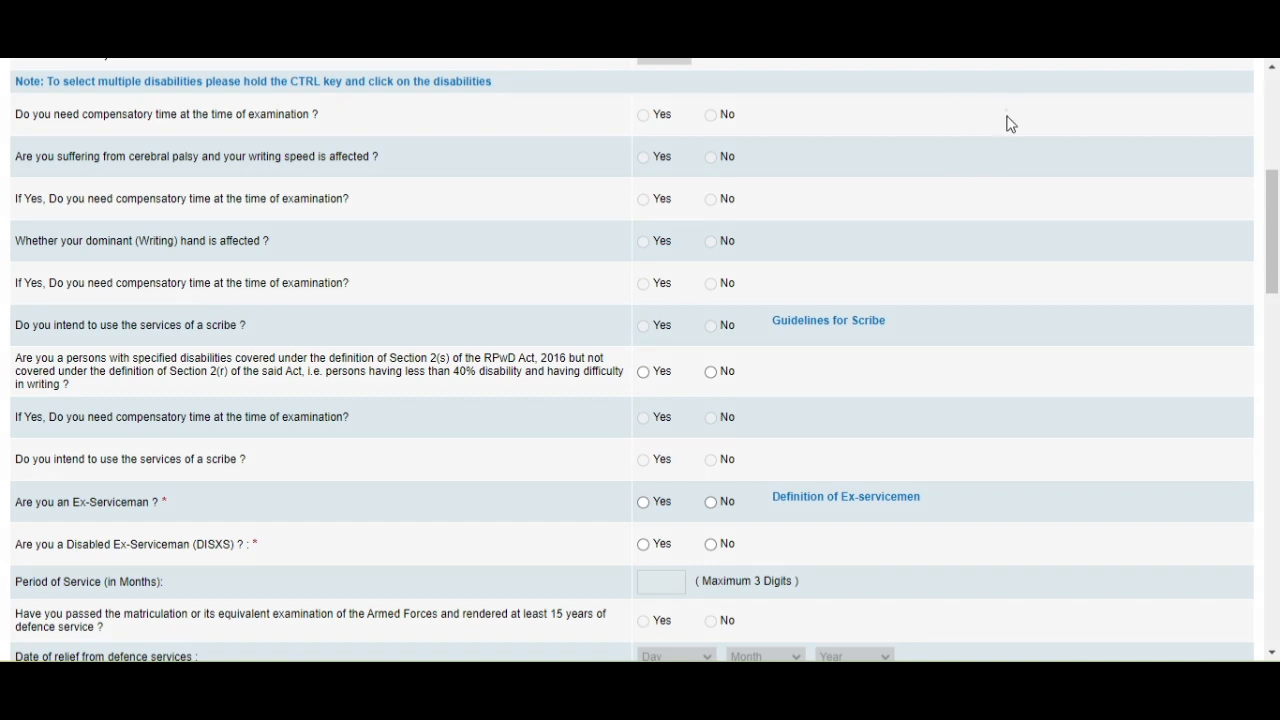
mouse_move(1006, 110)
mouse_down()
mouse_move(531, 317)
mouse_move(449, 337)
mouse_move(158, 340)
mouse_up()
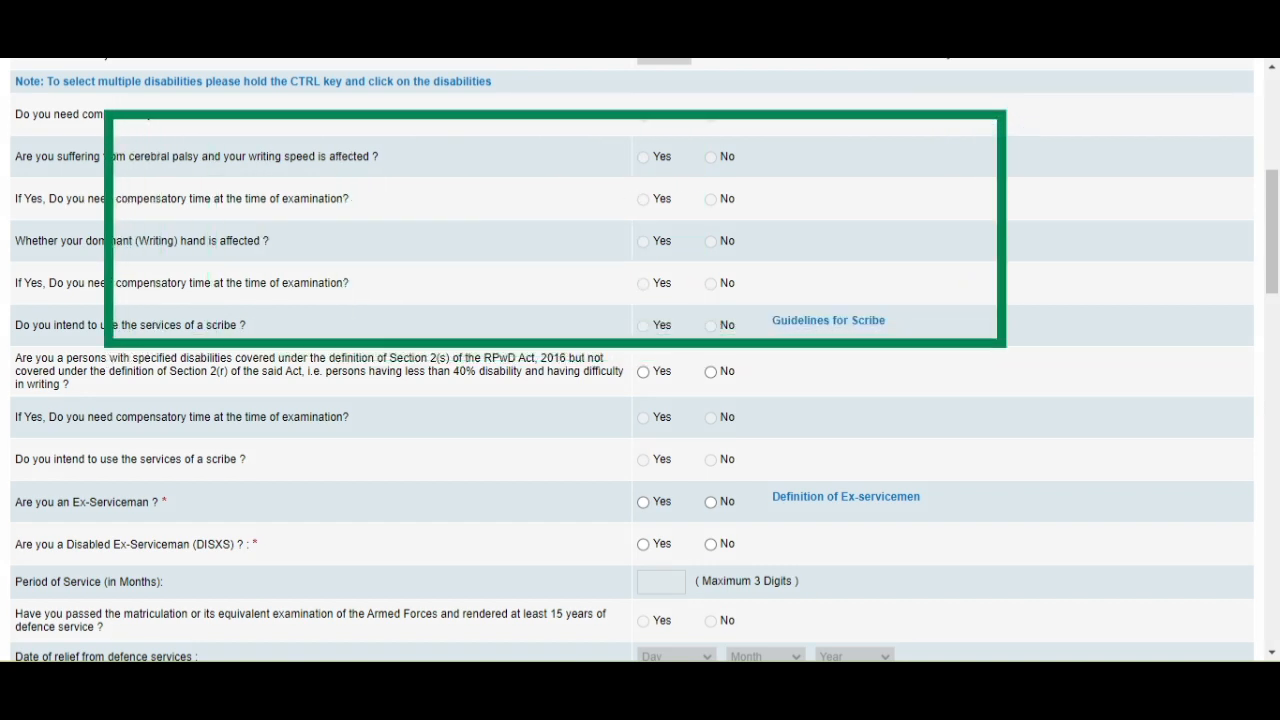
key(Escape)
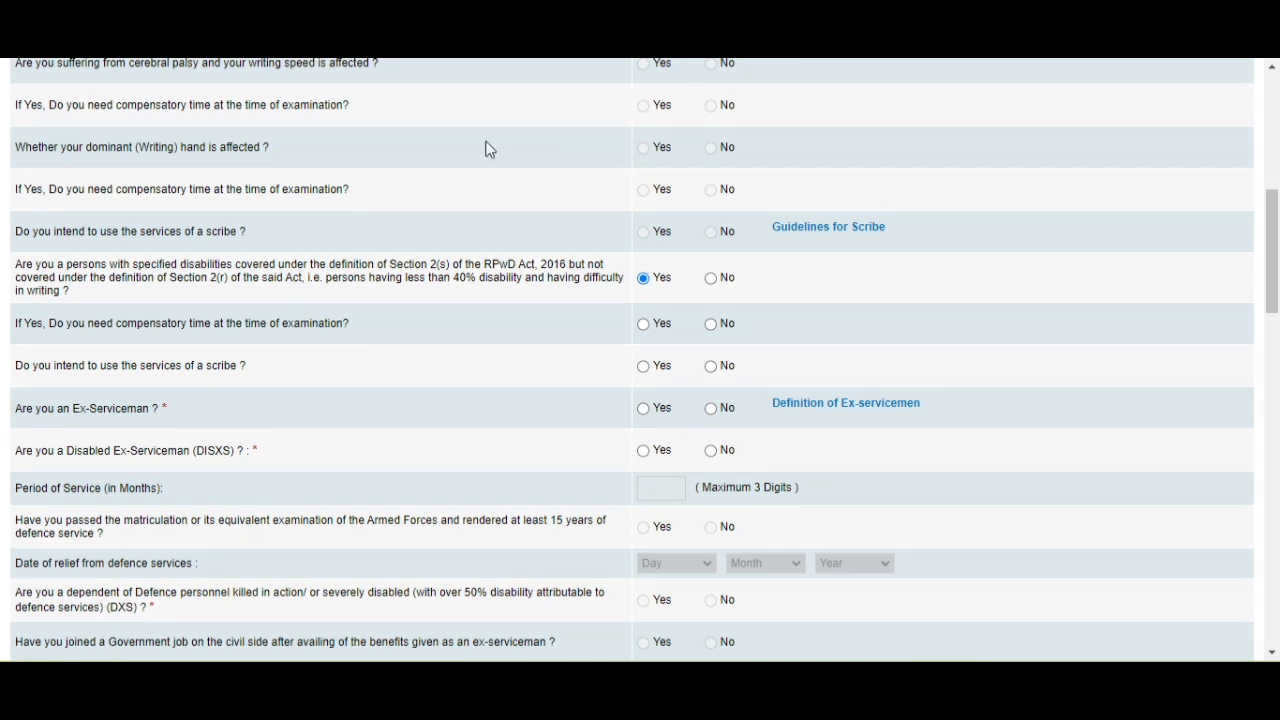
mouse_move(4, 244)
mouse_down()
mouse_move(49, 323)
mouse_move(580, 334)
mouse_move(636, 323)
mouse_up()
click(710, 280)
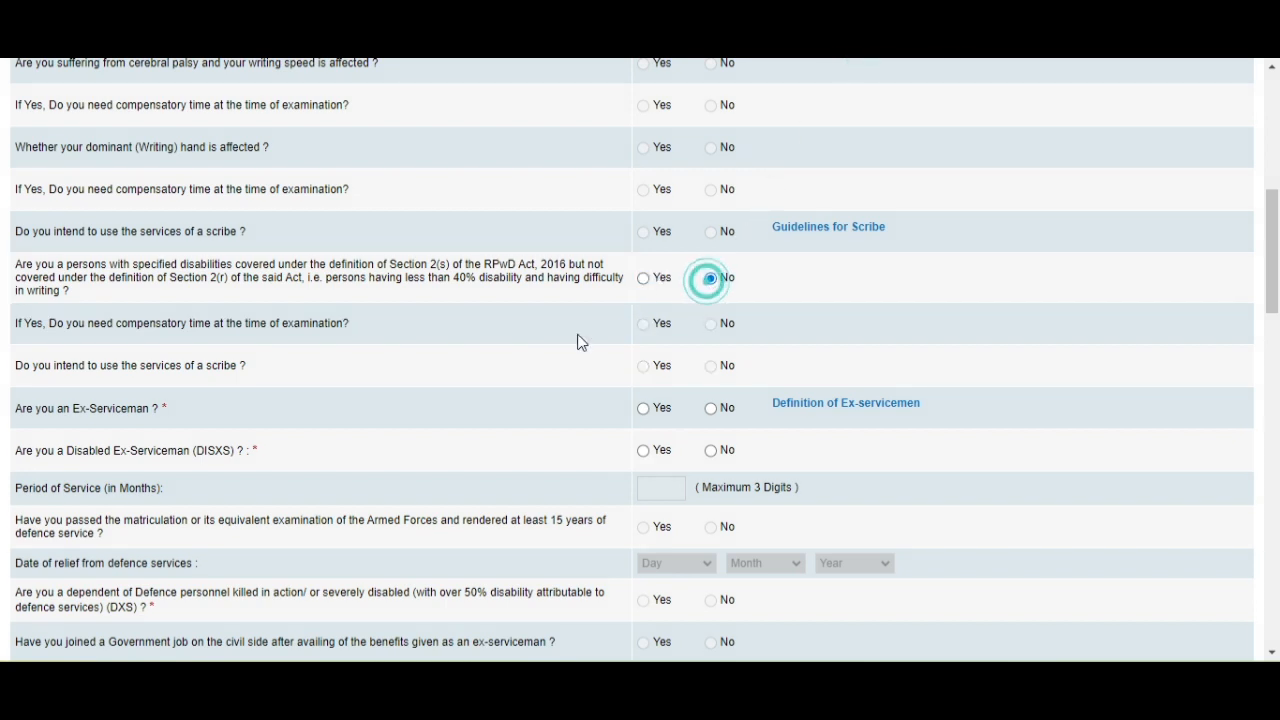
click(643, 280)
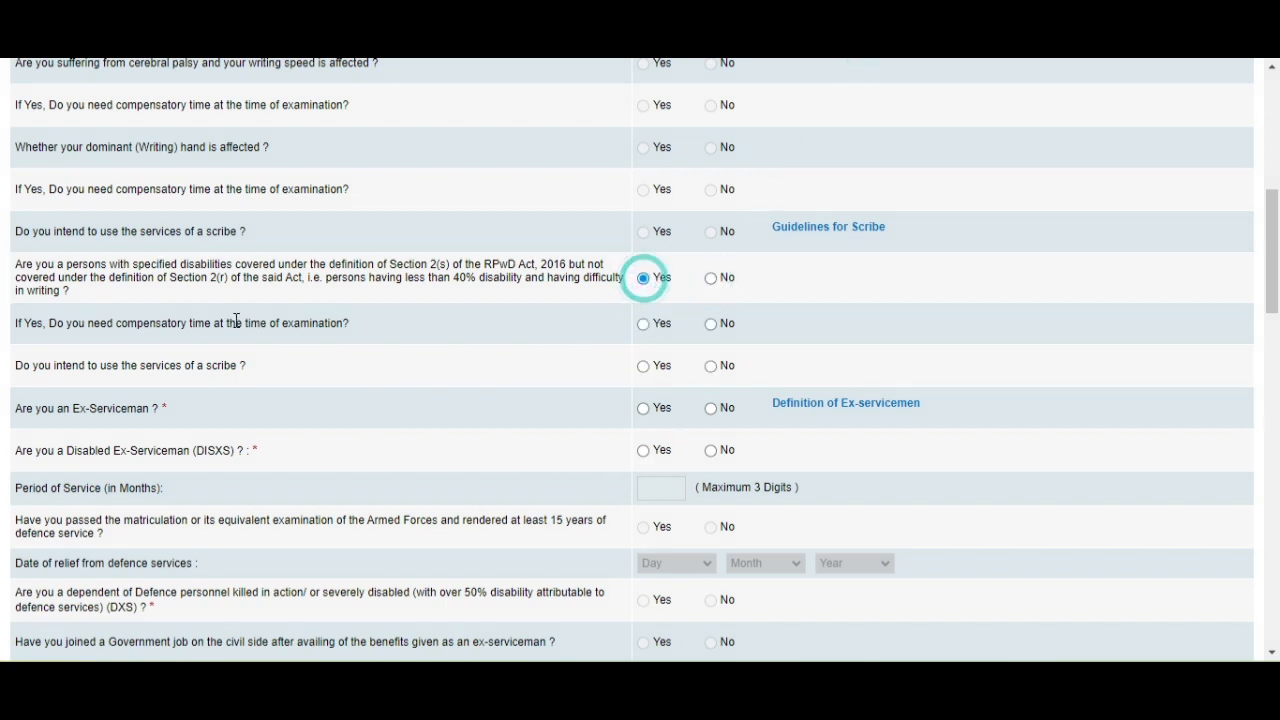
click(647, 326)
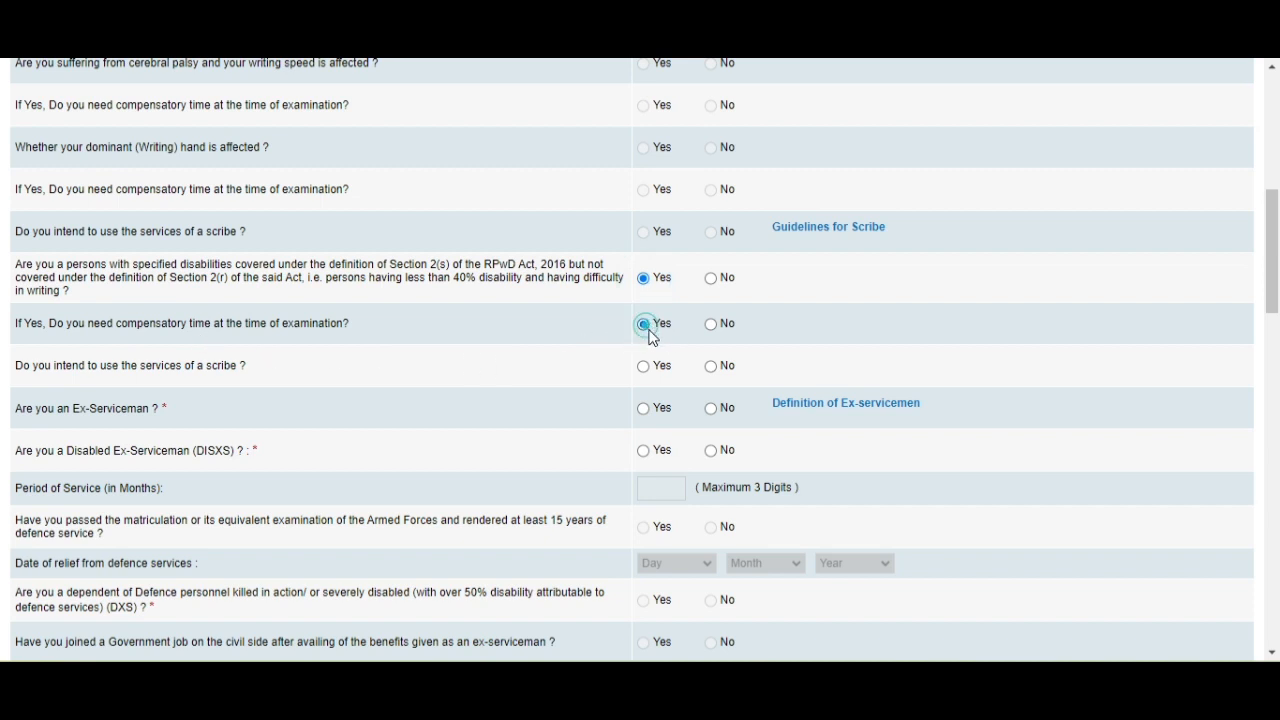
click(709, 325)
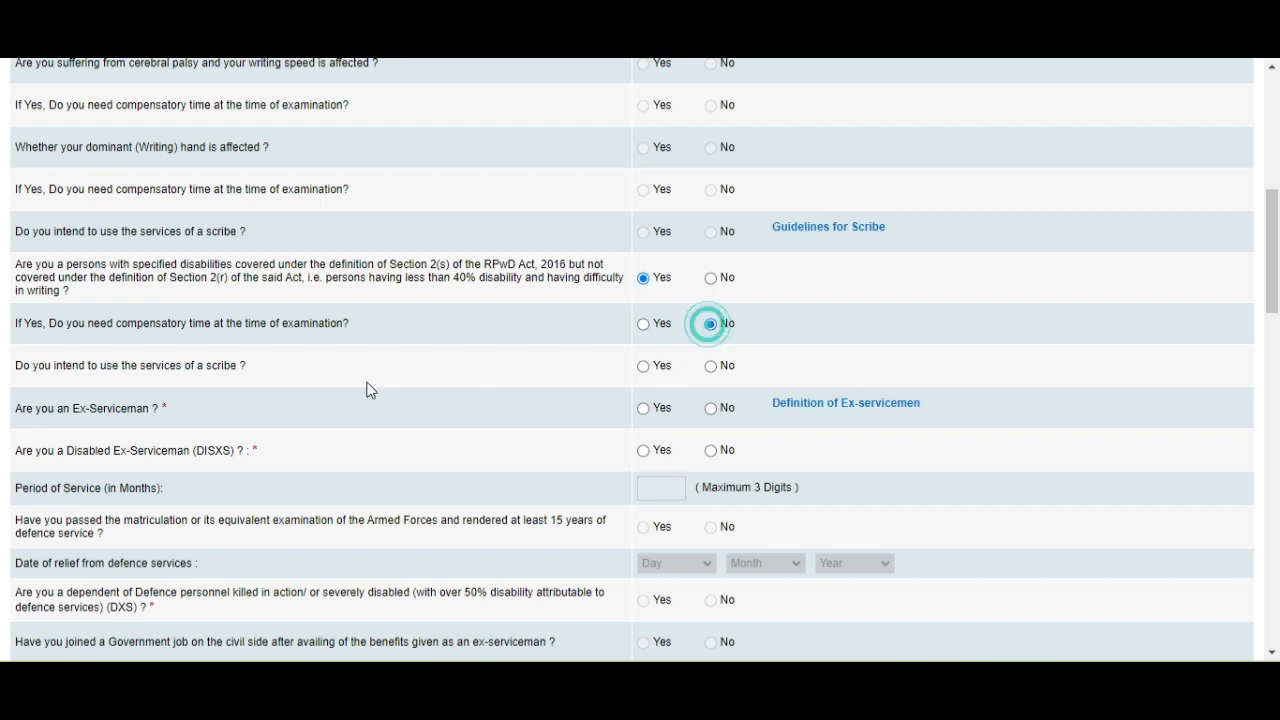
click(711, 279)
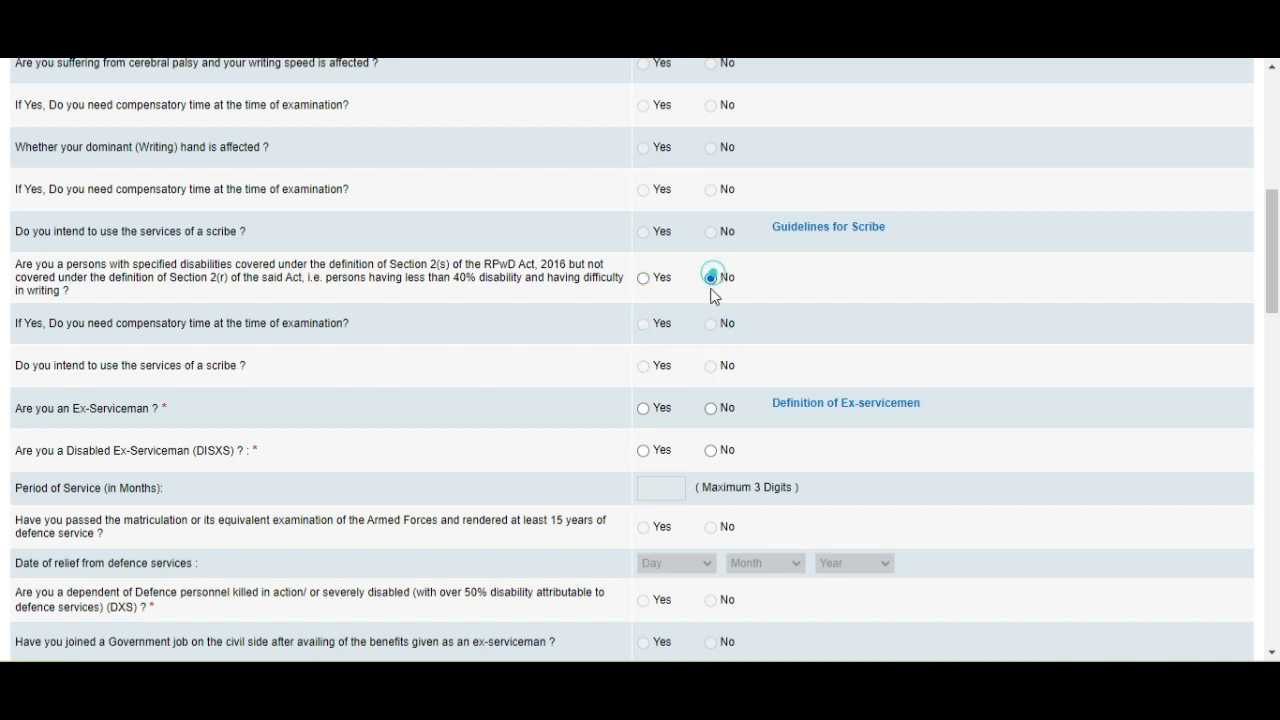
Open the Definition of Ex-servicemen document beside the Ex-Serviceman question.
scroll(88, 384, down, 1)
scroll(88, 384, down, 1)
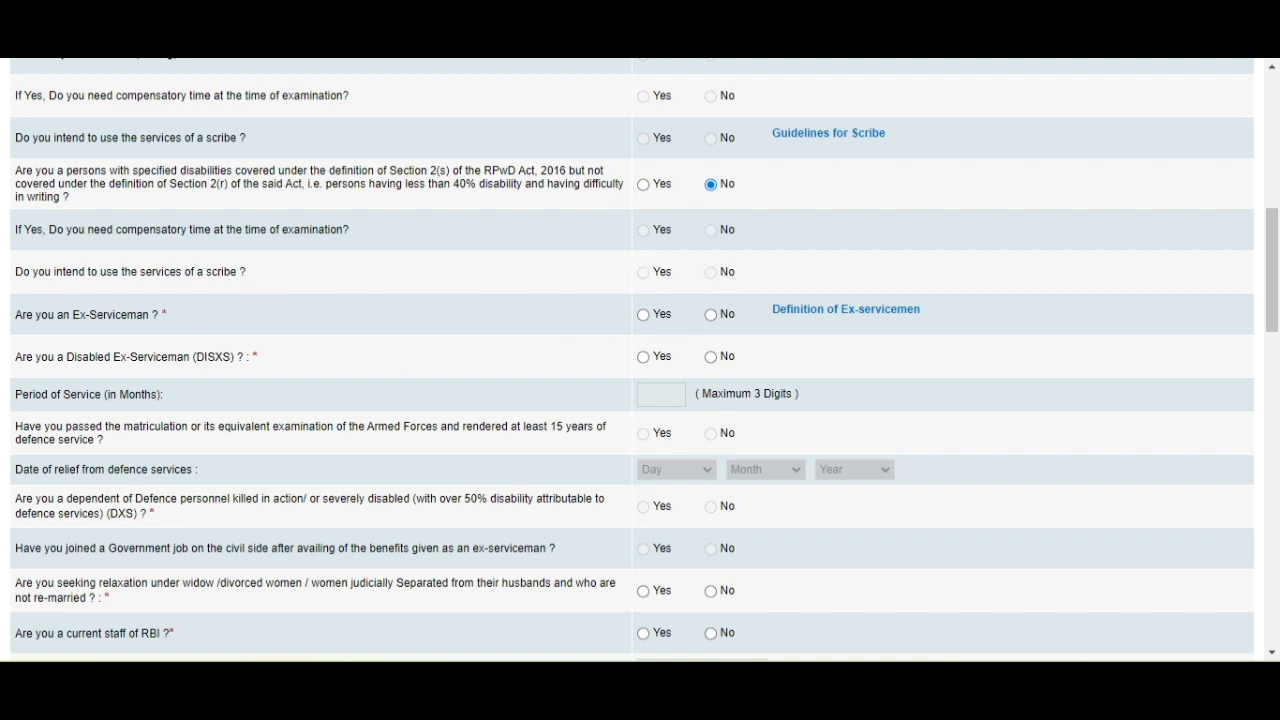
drag(248, 319, 605, 319)
click(846, 309)
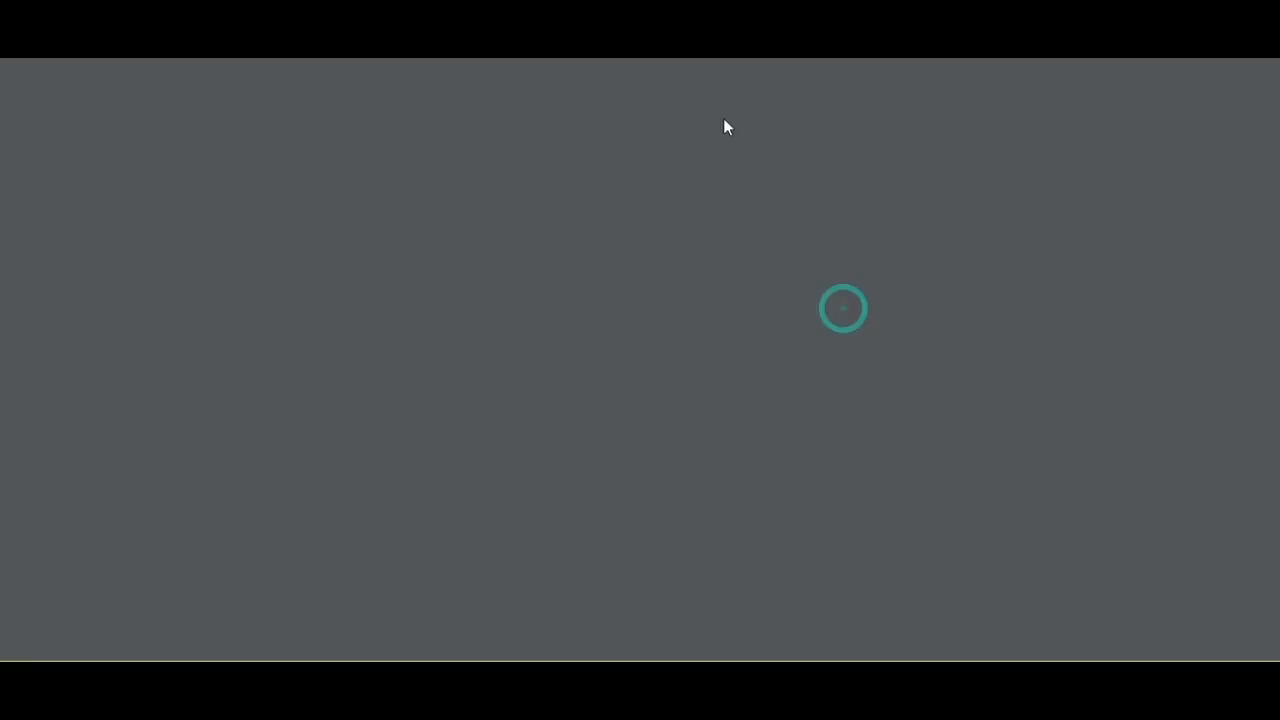
Answer No to the Ex-Serviceman and Disabled Ex-Serviceman (DISXS) questions.
scroll(640, 360, down, 5)
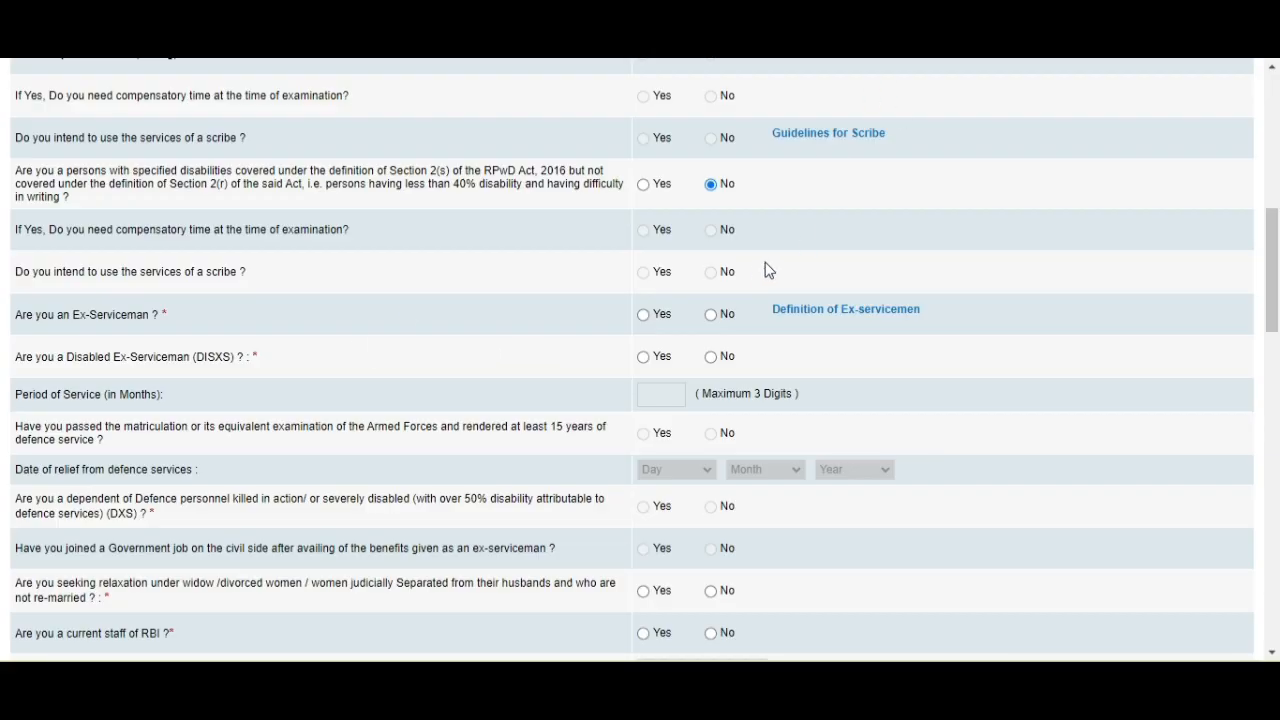
click(710, 314)
scroll(690, 300, down, 1)
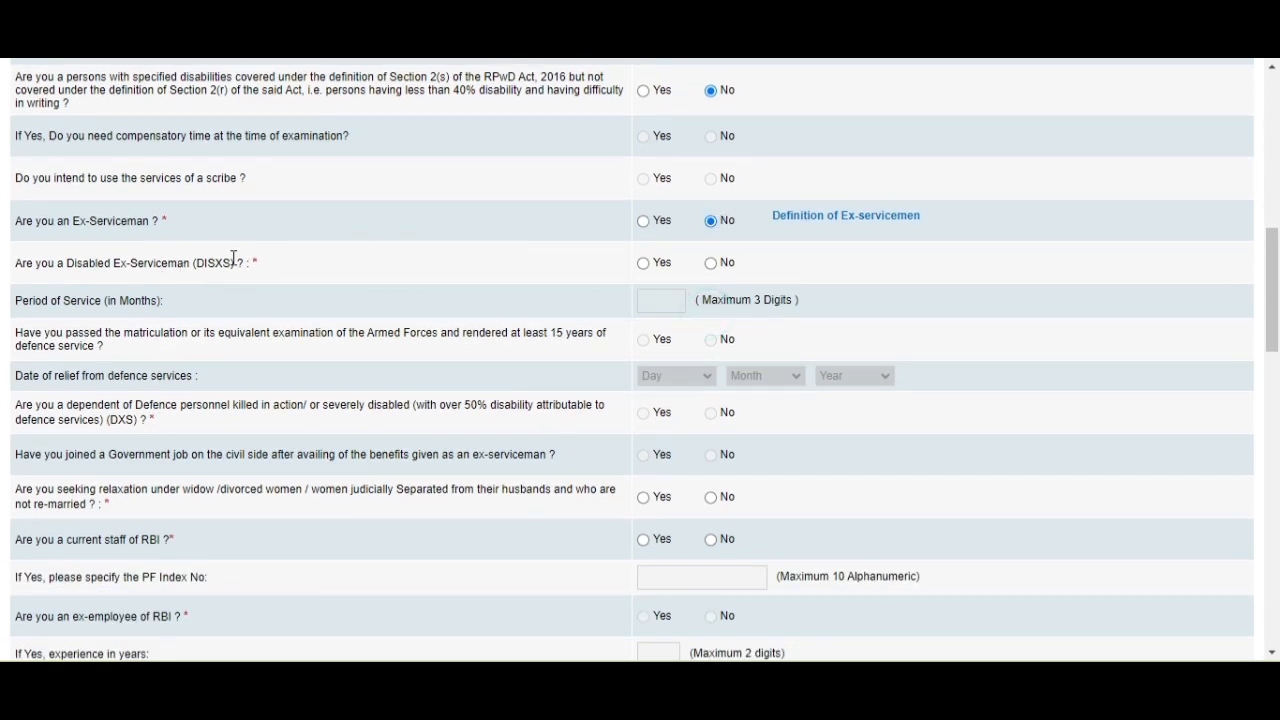
click(648, 264)
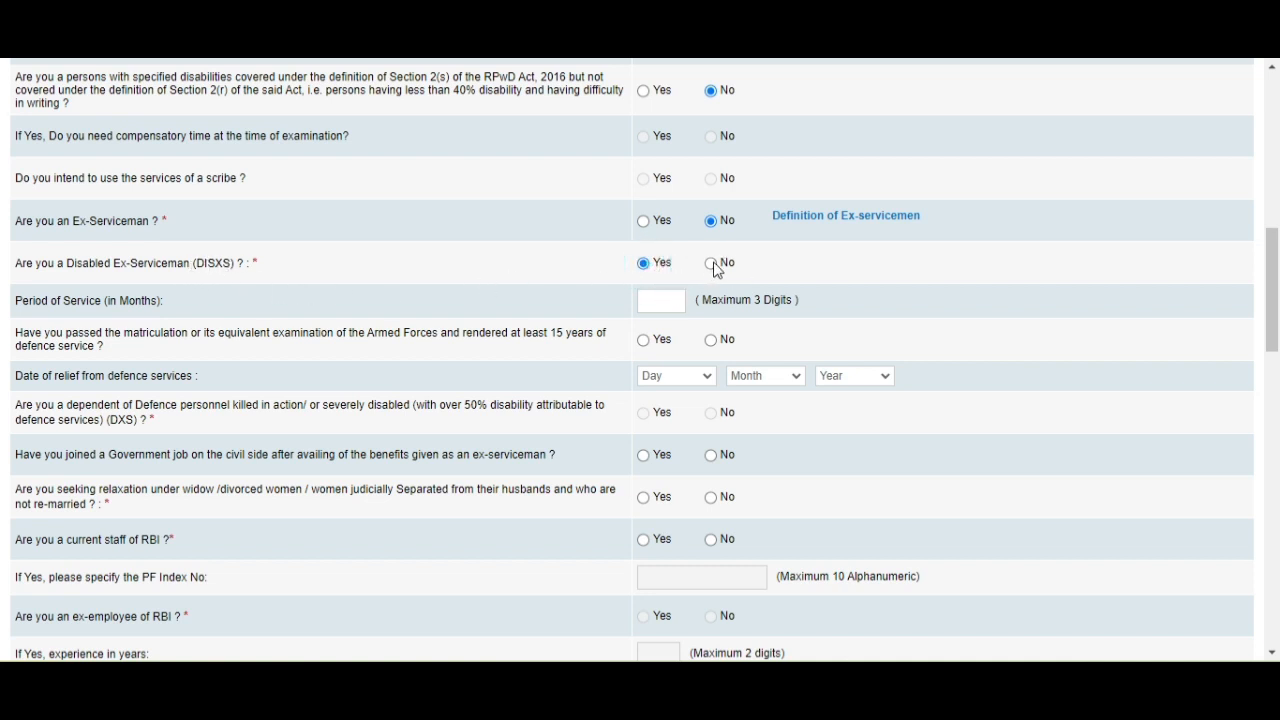
click(714, 265)
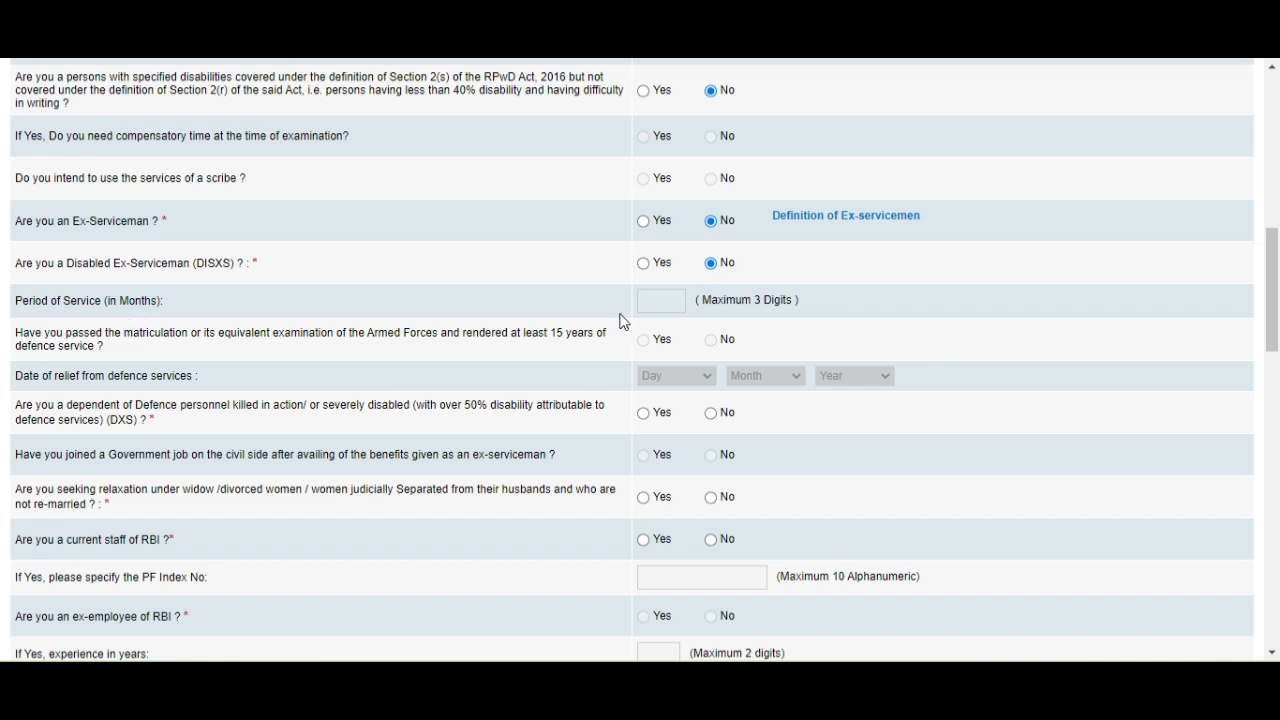
click(649, 301)
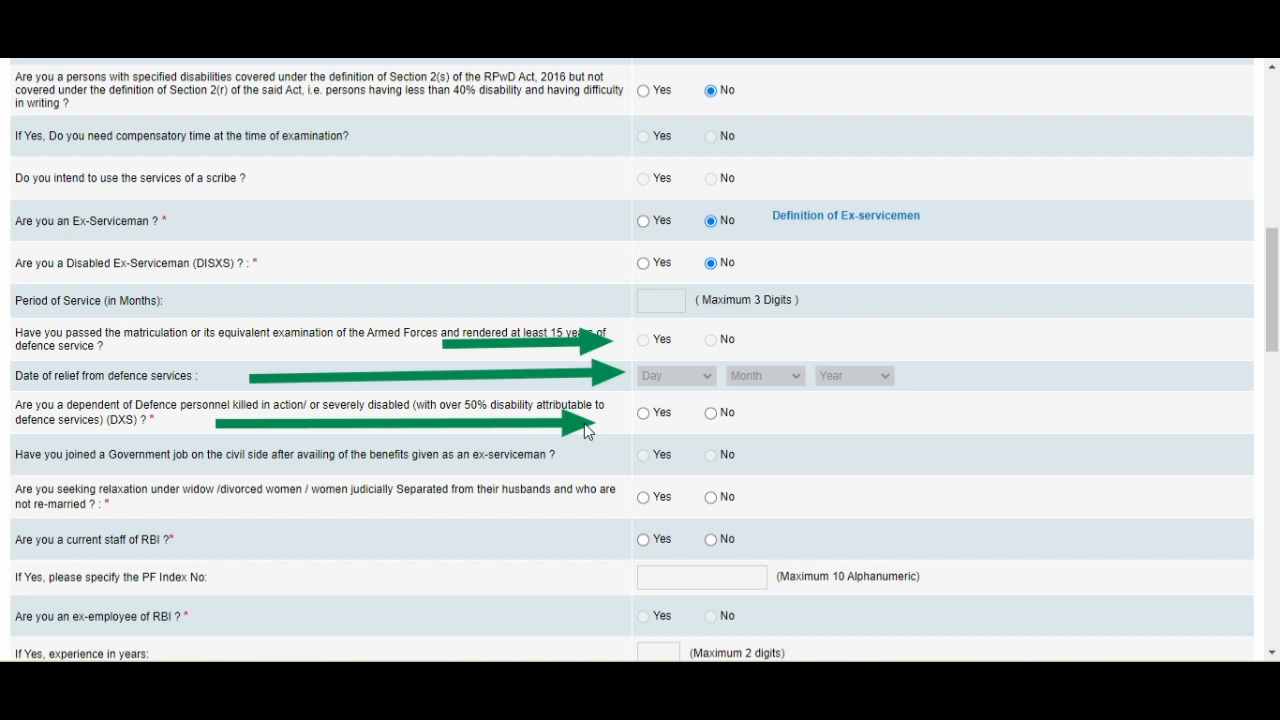
Answer No to the dependent-of-Defence-personnel (DXS) question.
click(643, 413)
click(714, 418)
scroll(700, 410, down, 2)
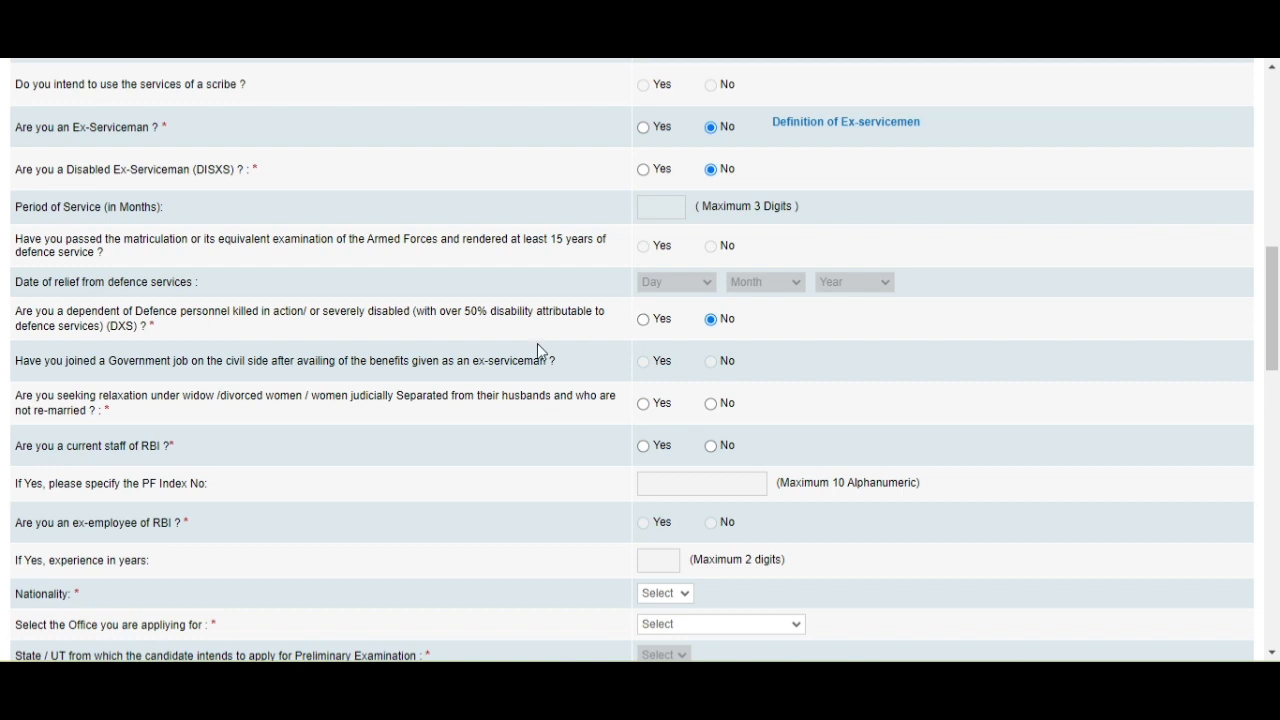
scroll(155, 376, down, 2)
scroll(159, 372, down, 1)
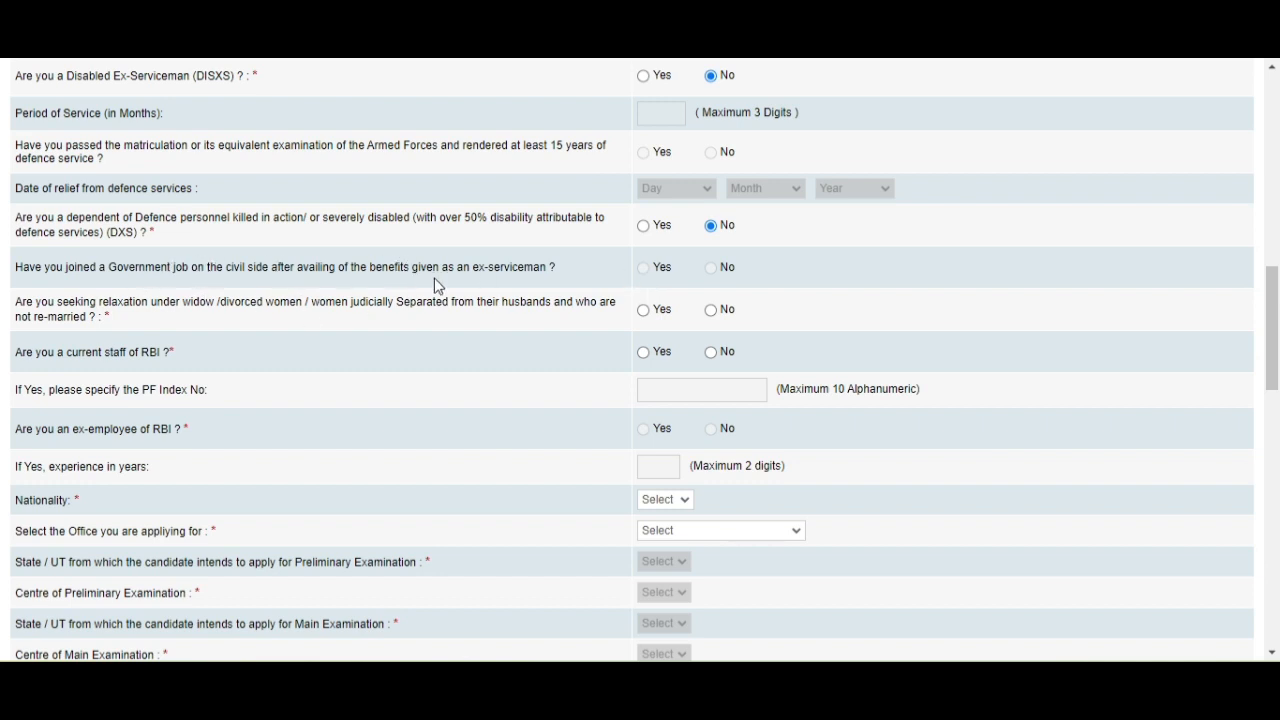
Mark No for widow/divorced relaxation, current RBI staff and ex-employee of RBI.
click(645, 272)
click(645, 310)
click(712, 312)
scroll(250, 342, down, 1)
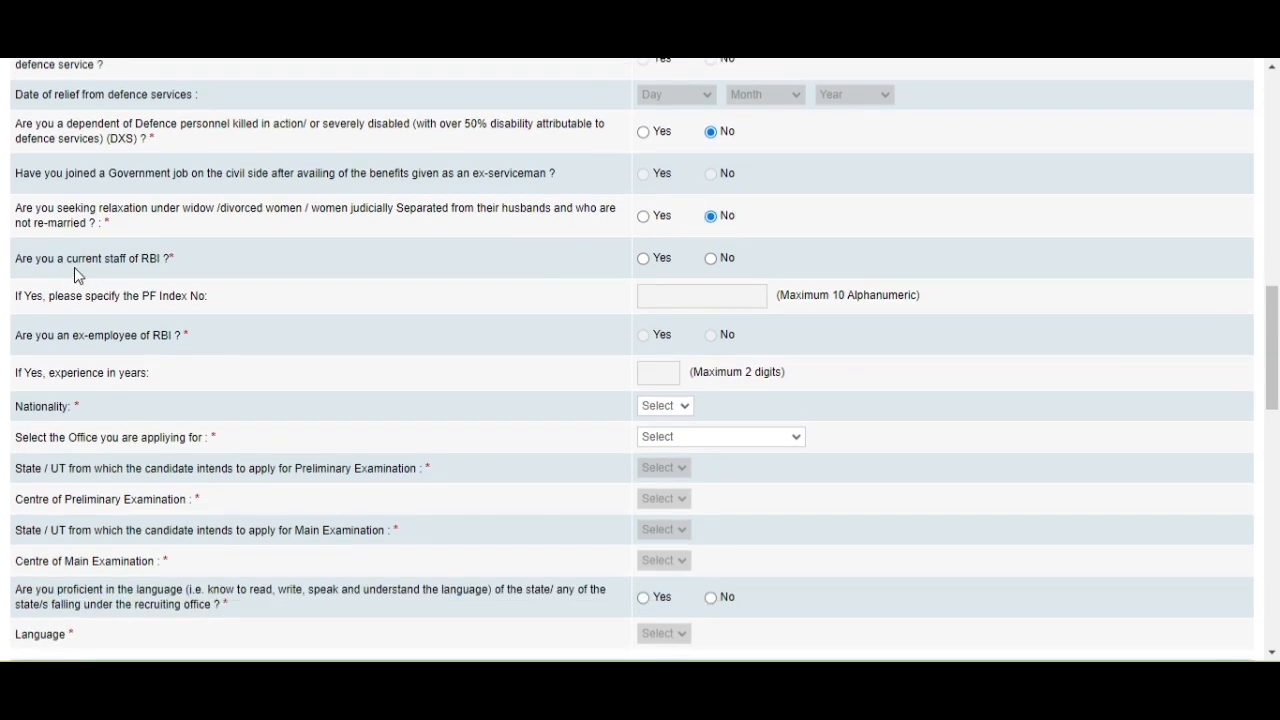
click(643, 259)
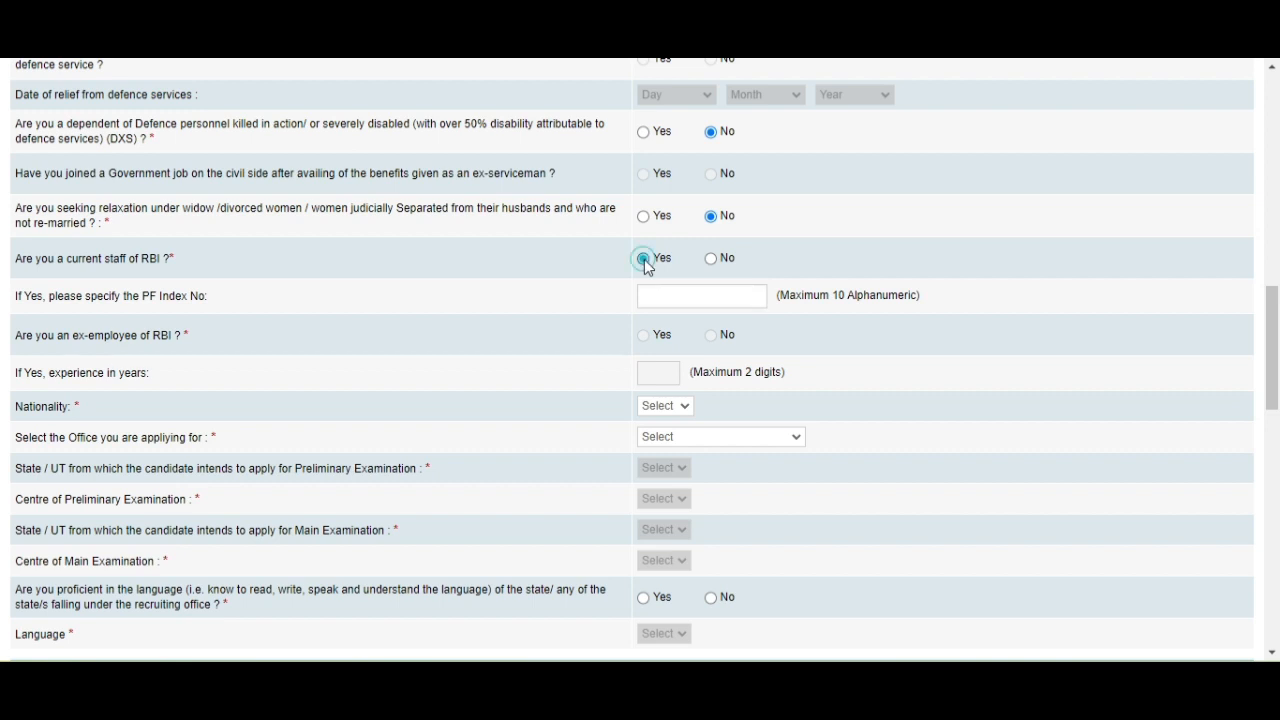
click(711, 260)
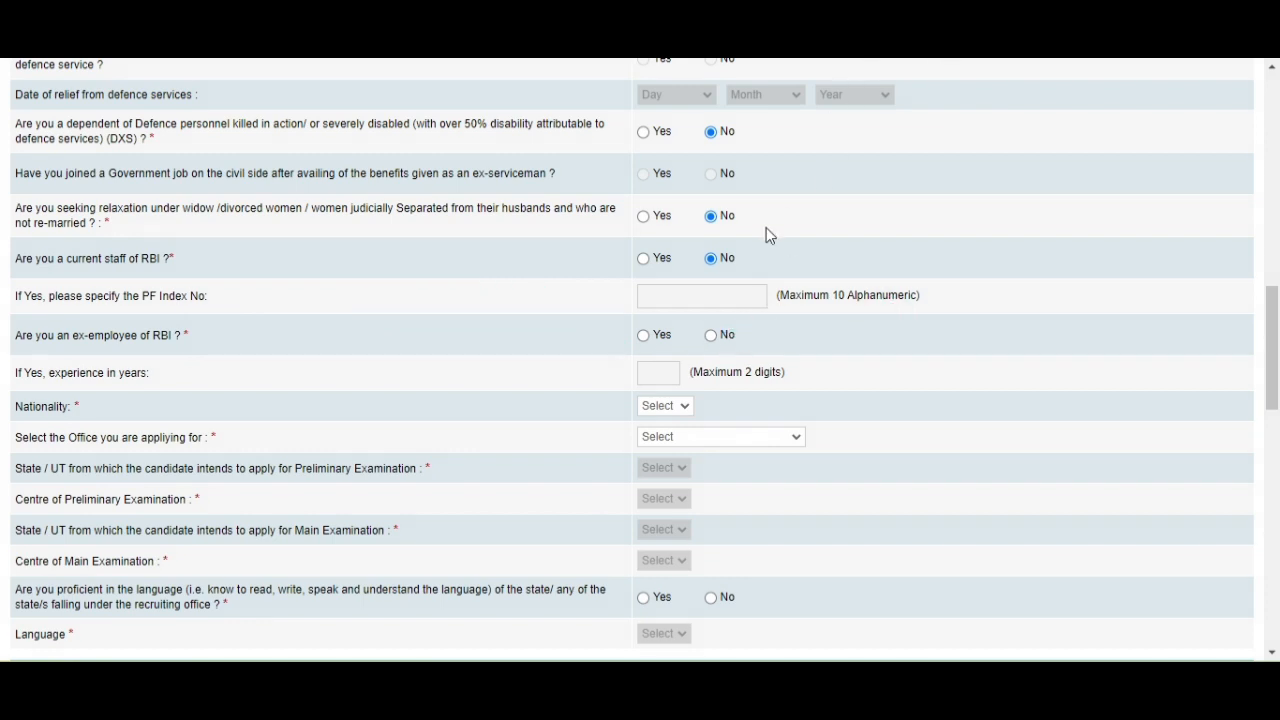
click(711, 335)
scroll(229, 334, down, 1)
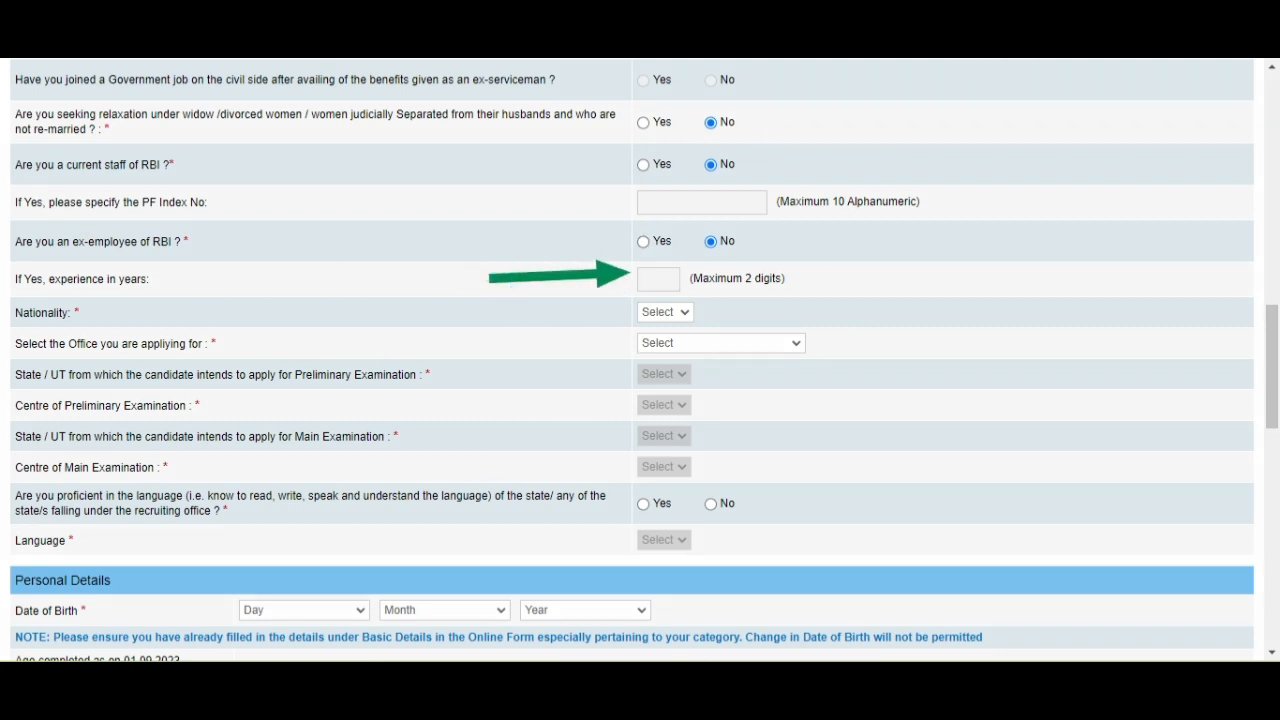
Set nationality to Indian and choose Guwahati as the RBI office applied for.
click(680, 313)
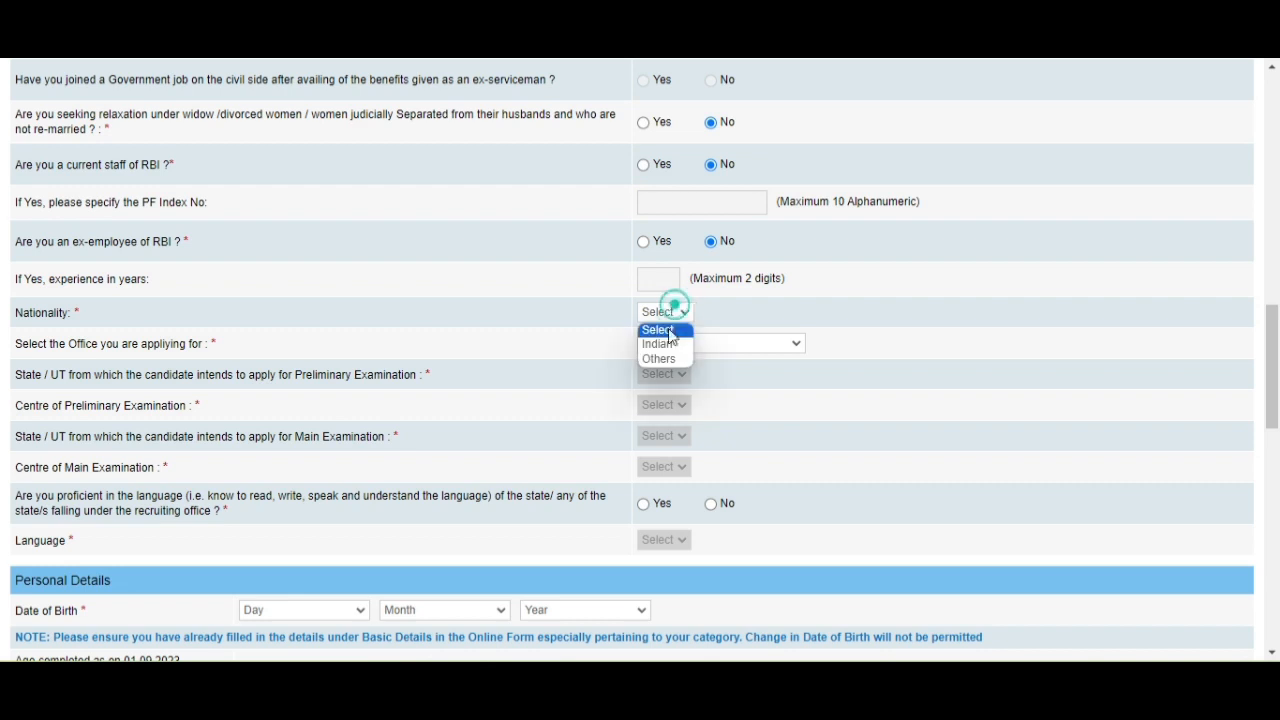
click(666, 342)
scroll(674, 330, down, 1)
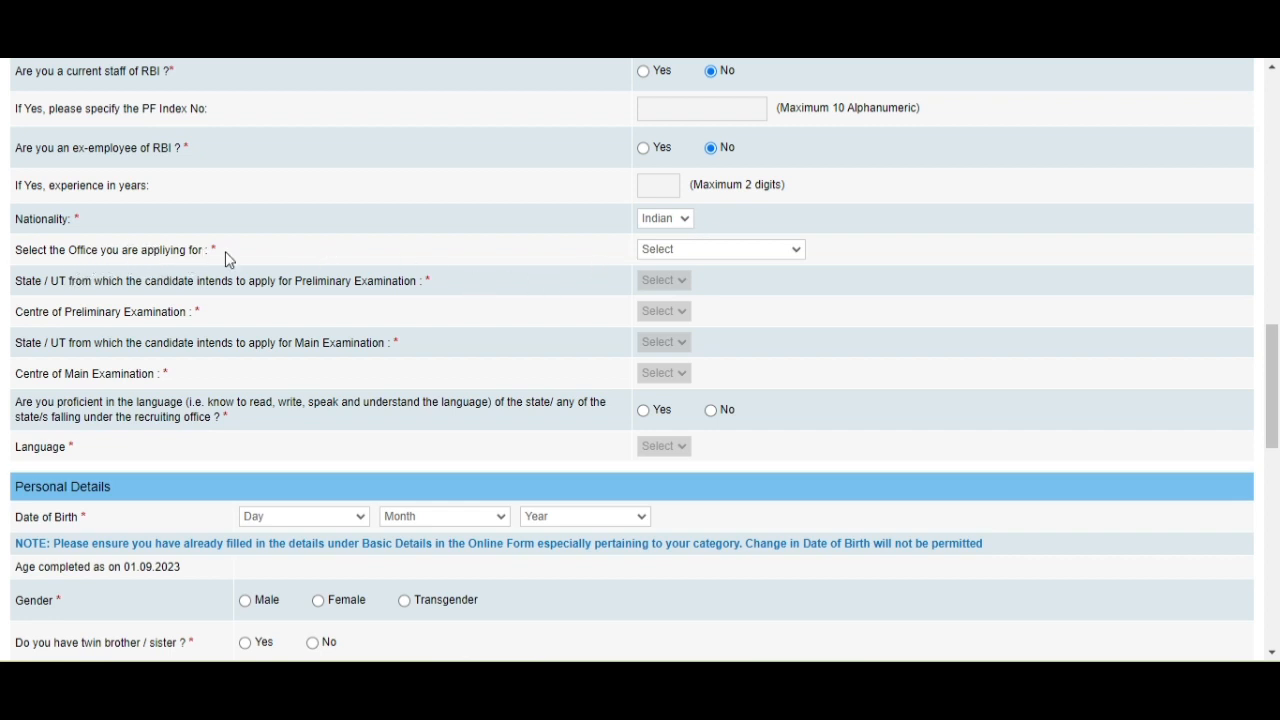
click(706, 249)
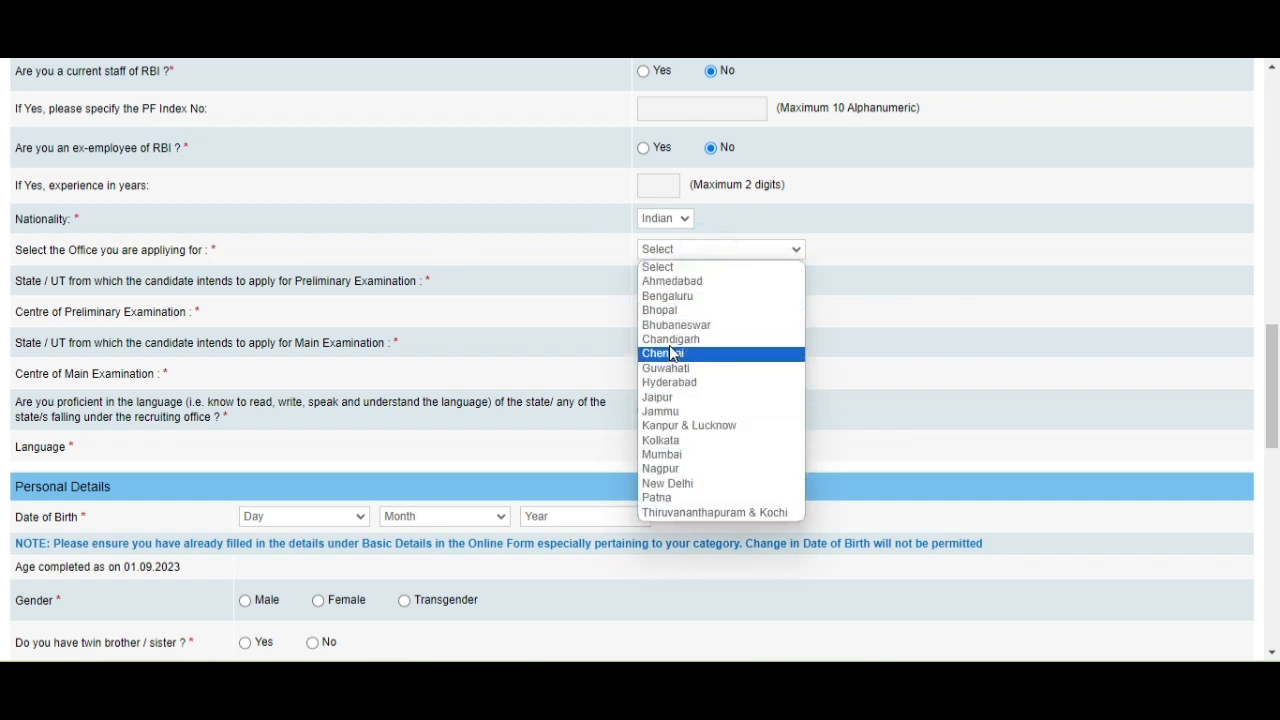
click(659, 368)
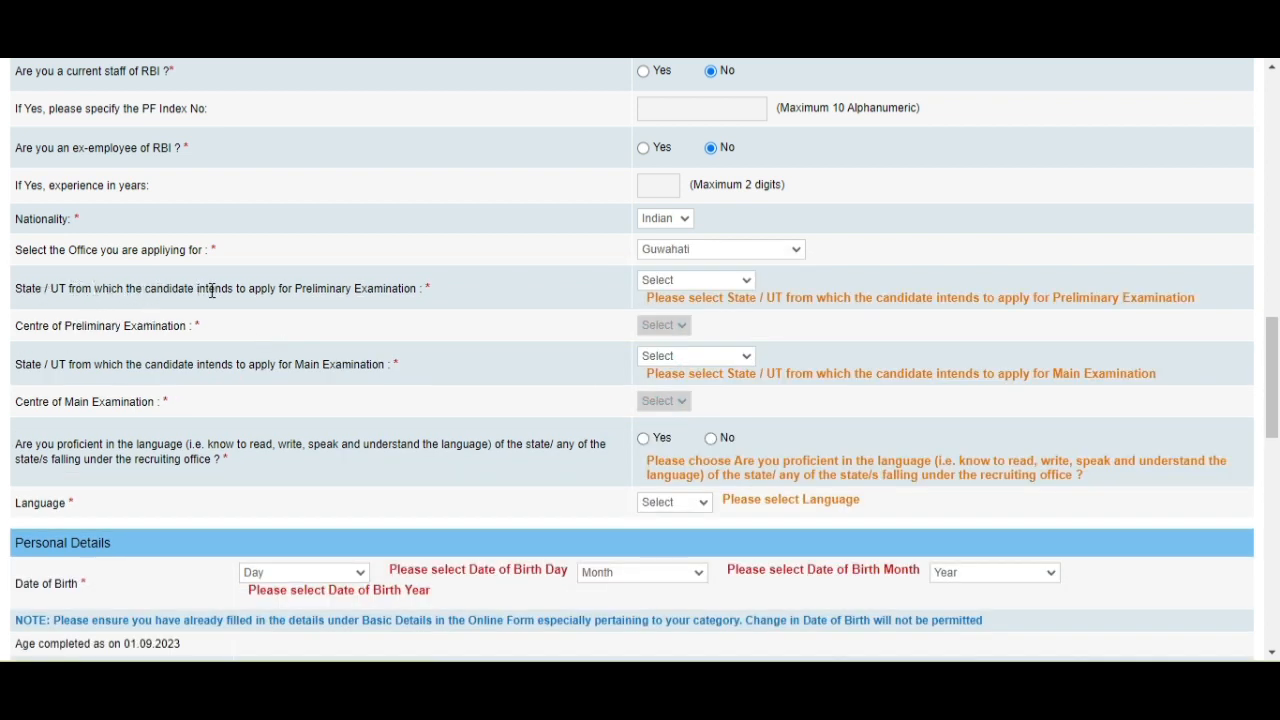
Choose Assam and Guwahati as state and centre for both preliminary and main exams.
click(684, 280)
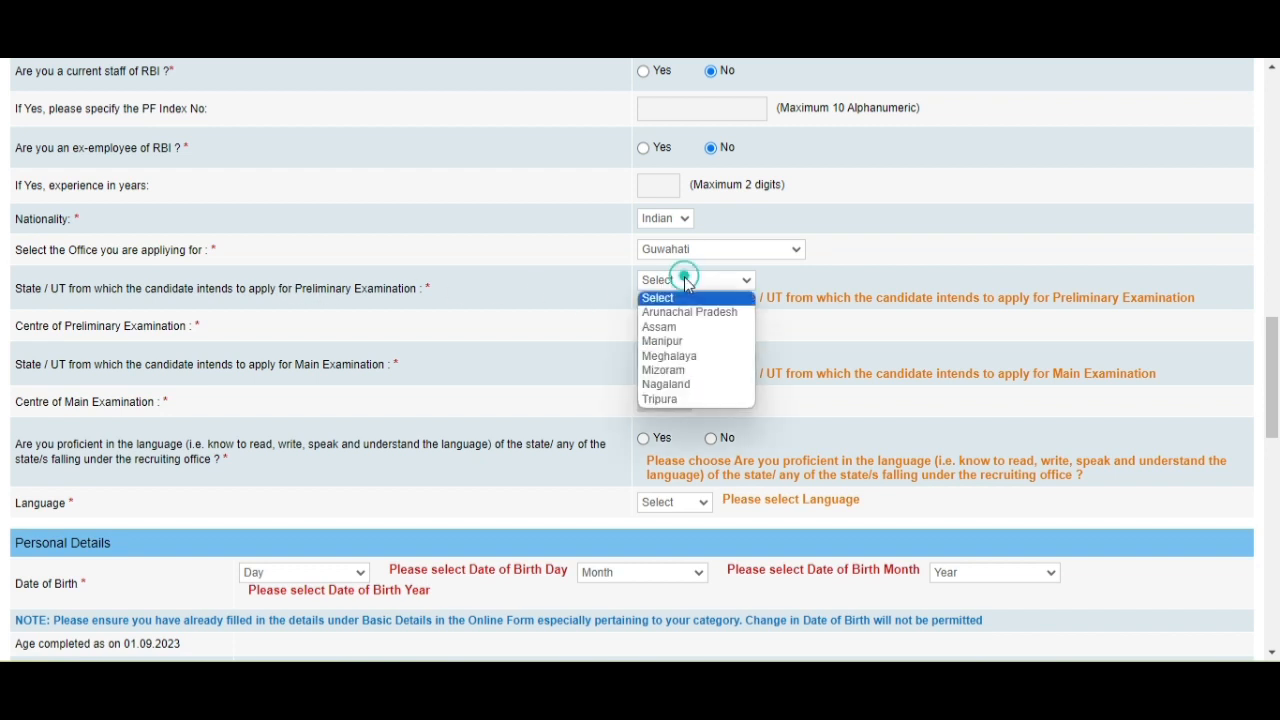
click(683, 328)
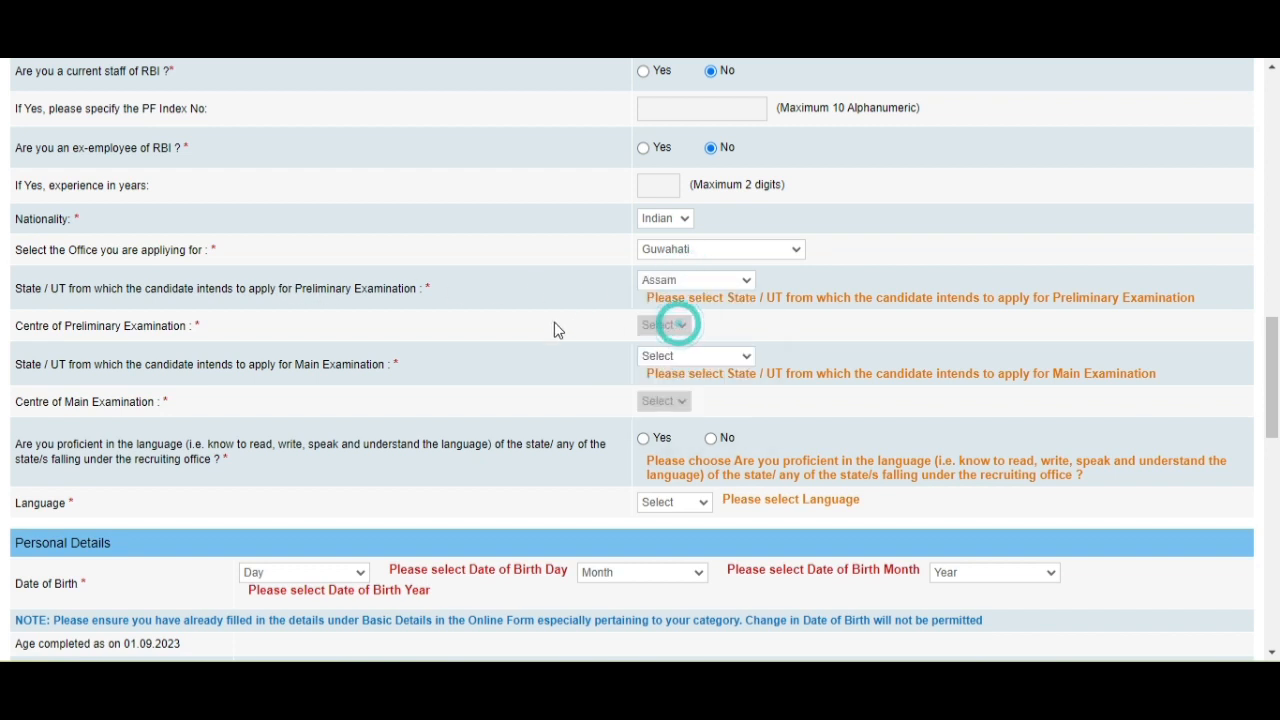
click(672, 312)
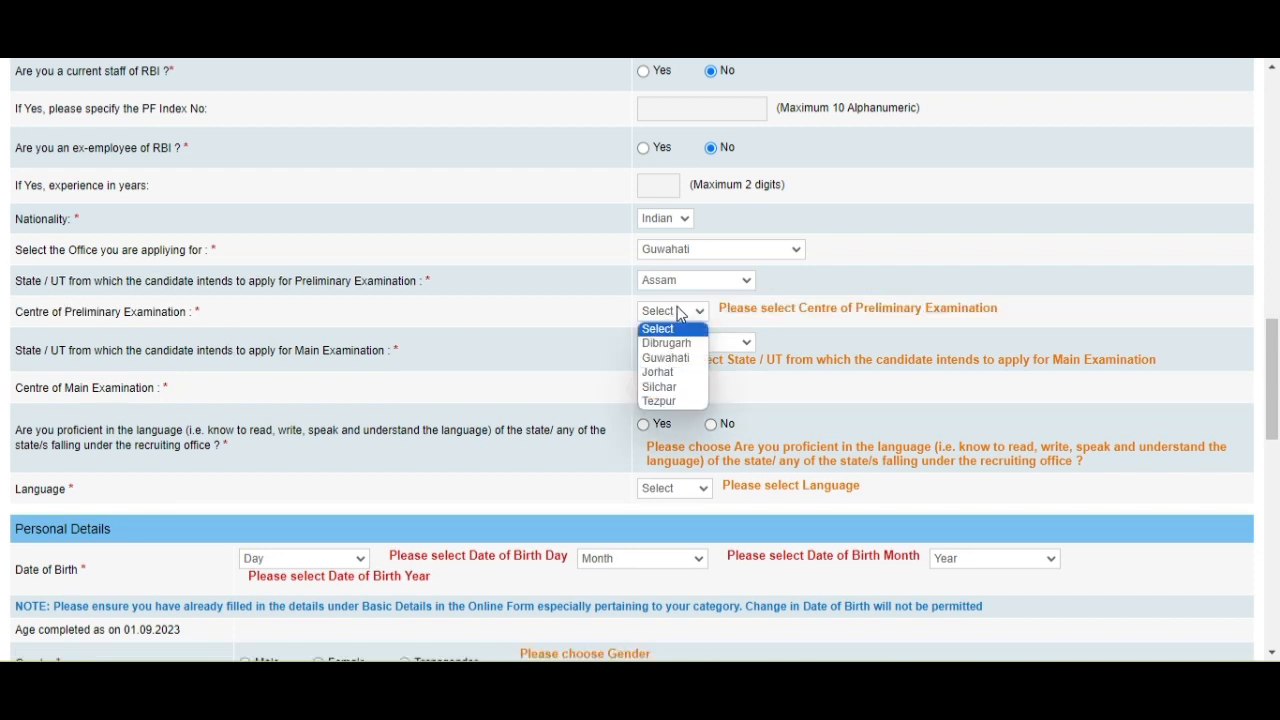
click(666, 357)
scroll(549, 369, down, 1)
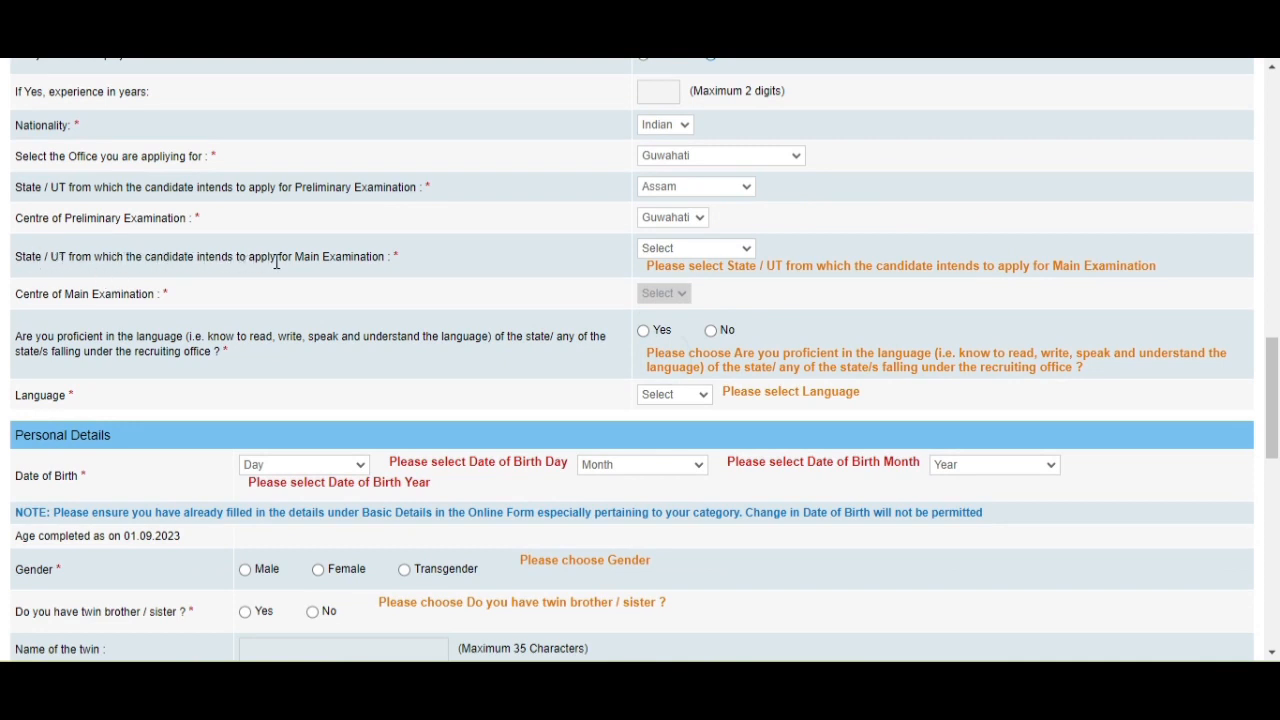
click(735, 256)
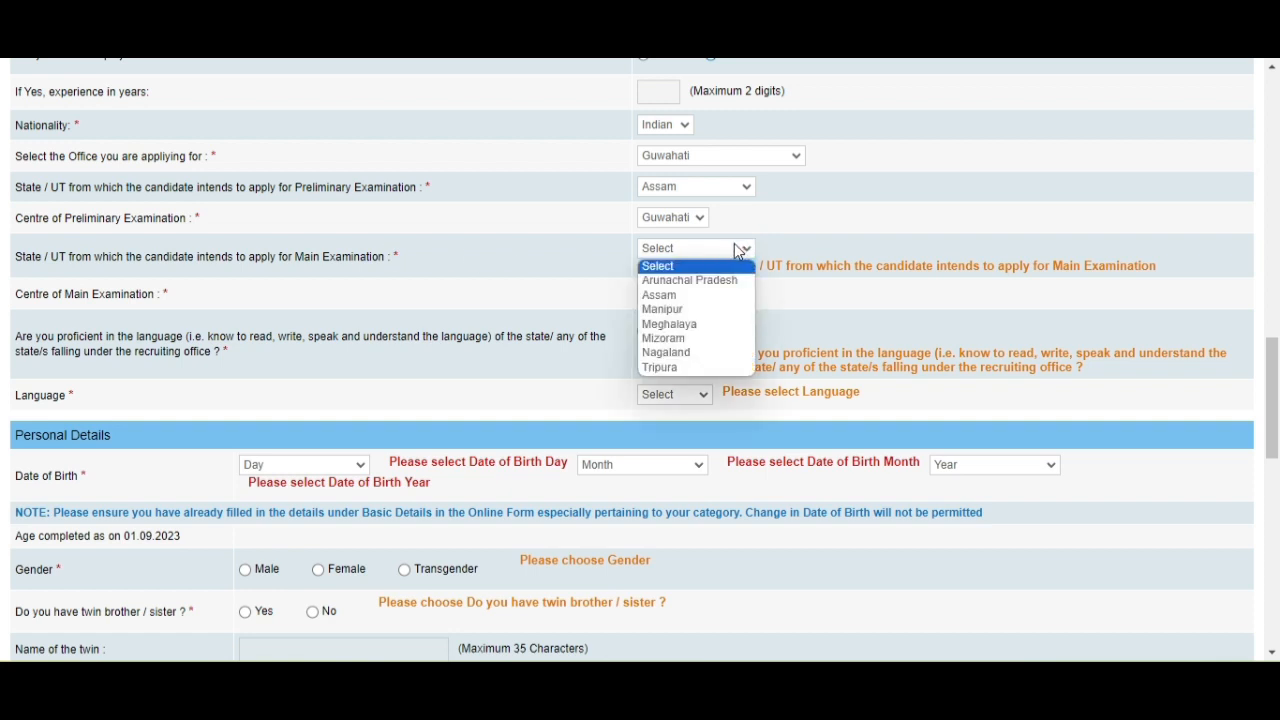
click(668, 295)
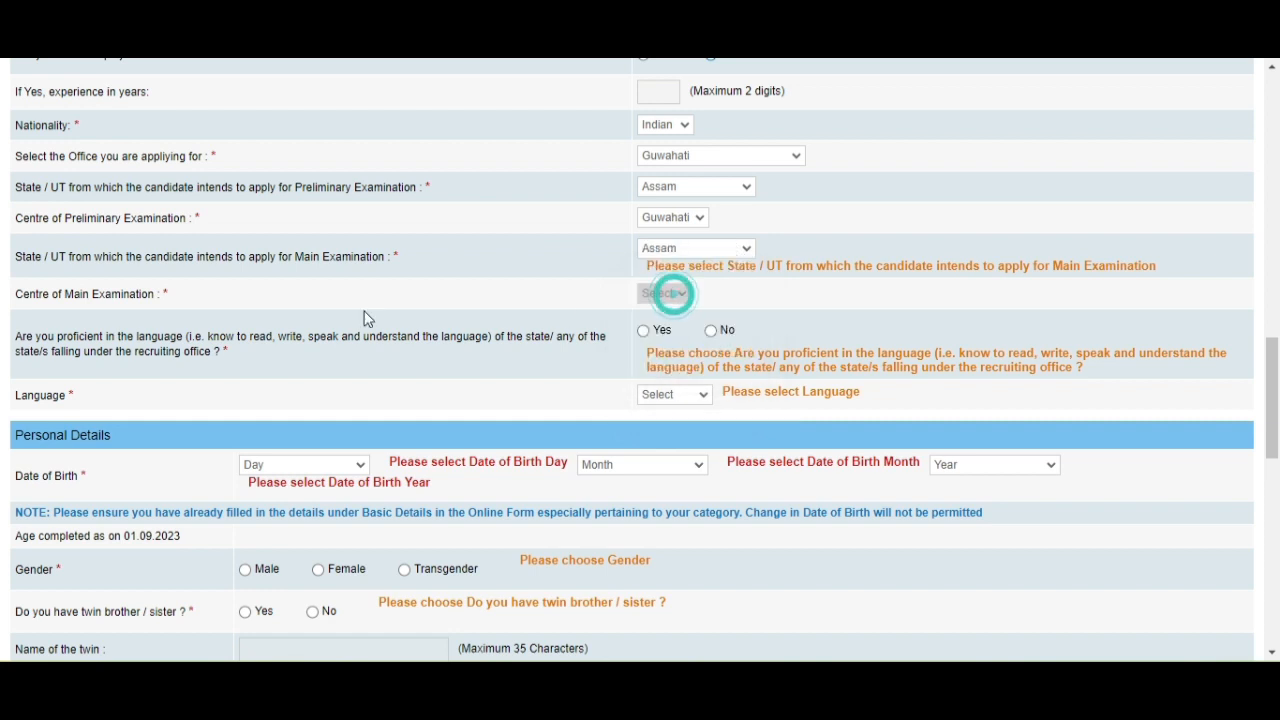
click(687, 284)
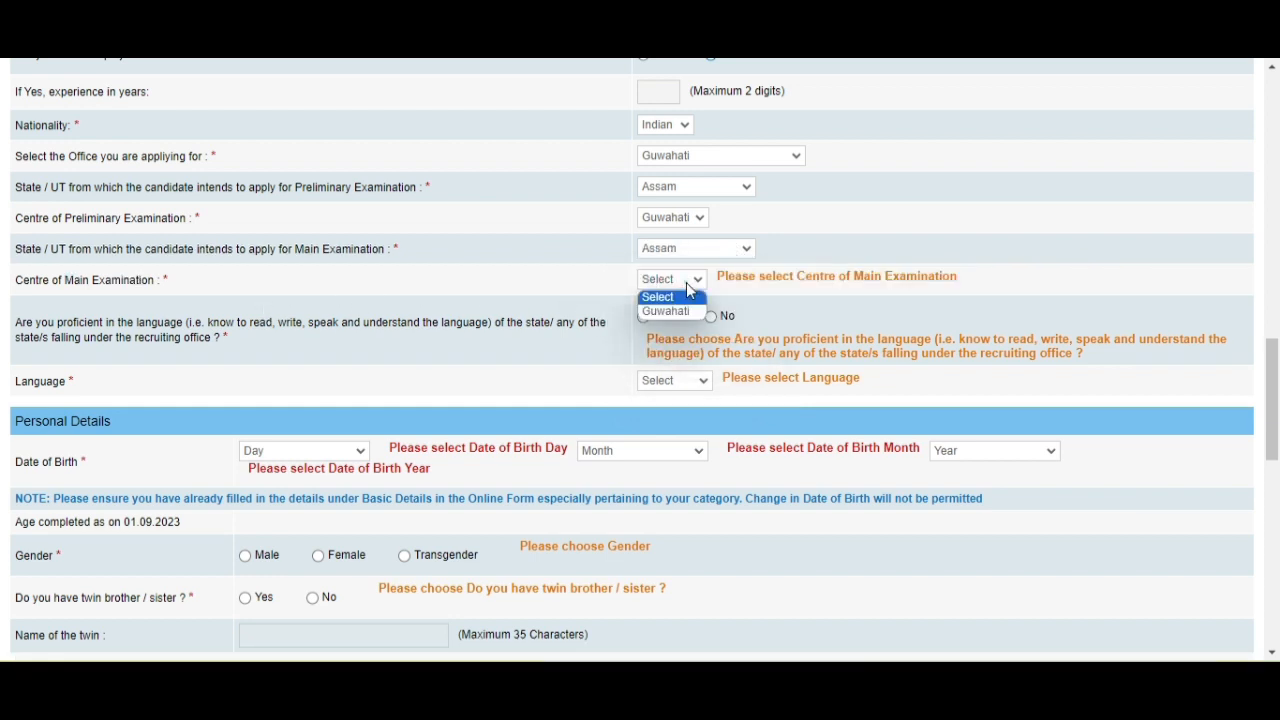
click(664, 314)
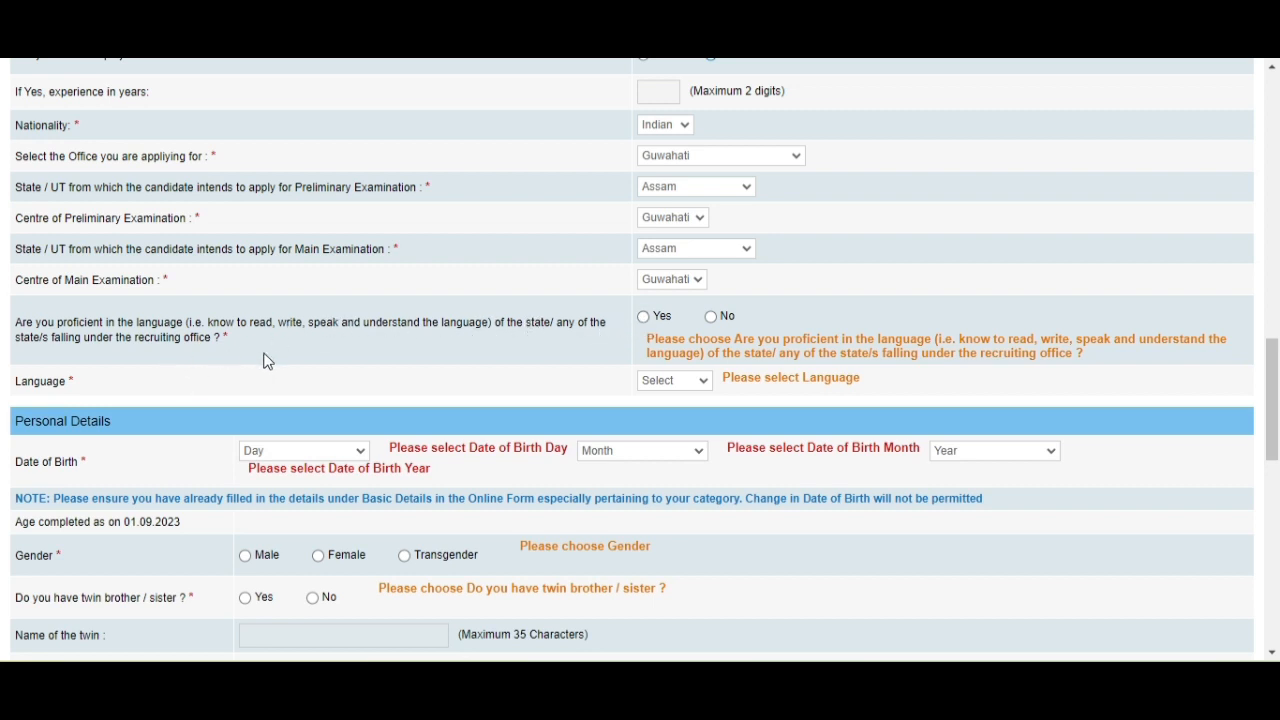
Answer Yes to local-language proficiency and select Assamese as the language.
click(644, 318)
click(712, 316)
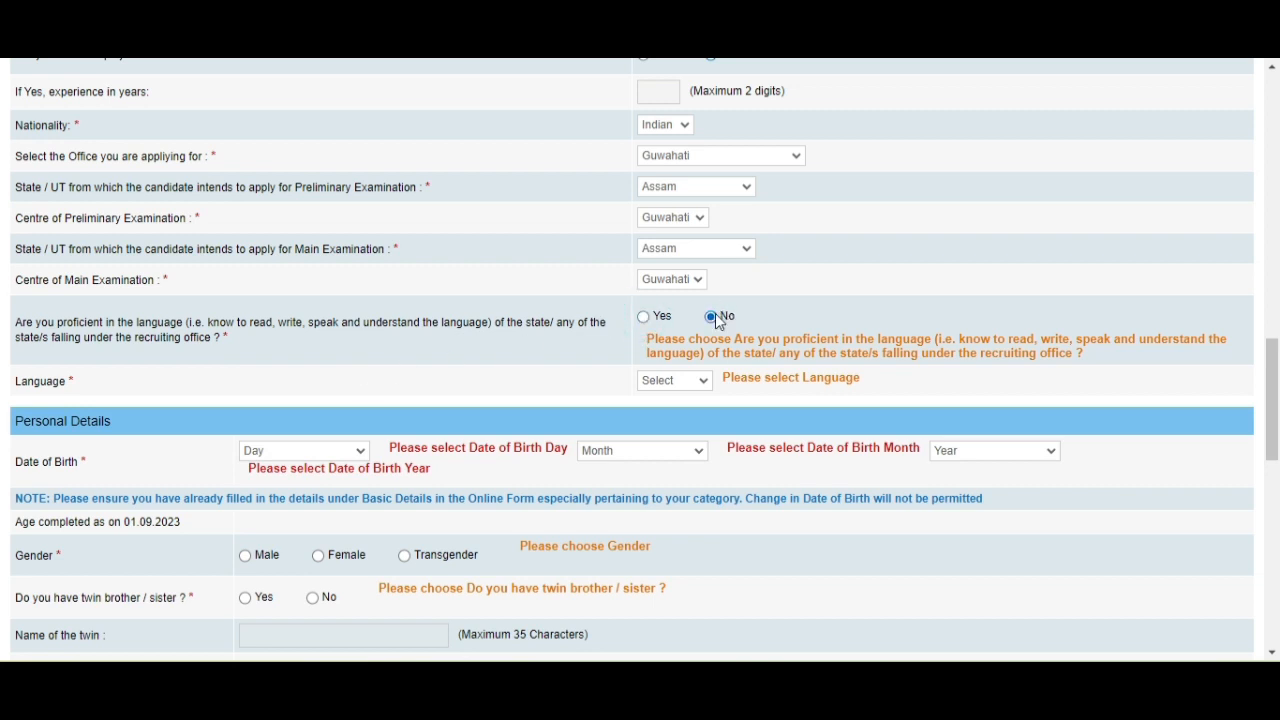
click(648, 316)
click(672, 381)
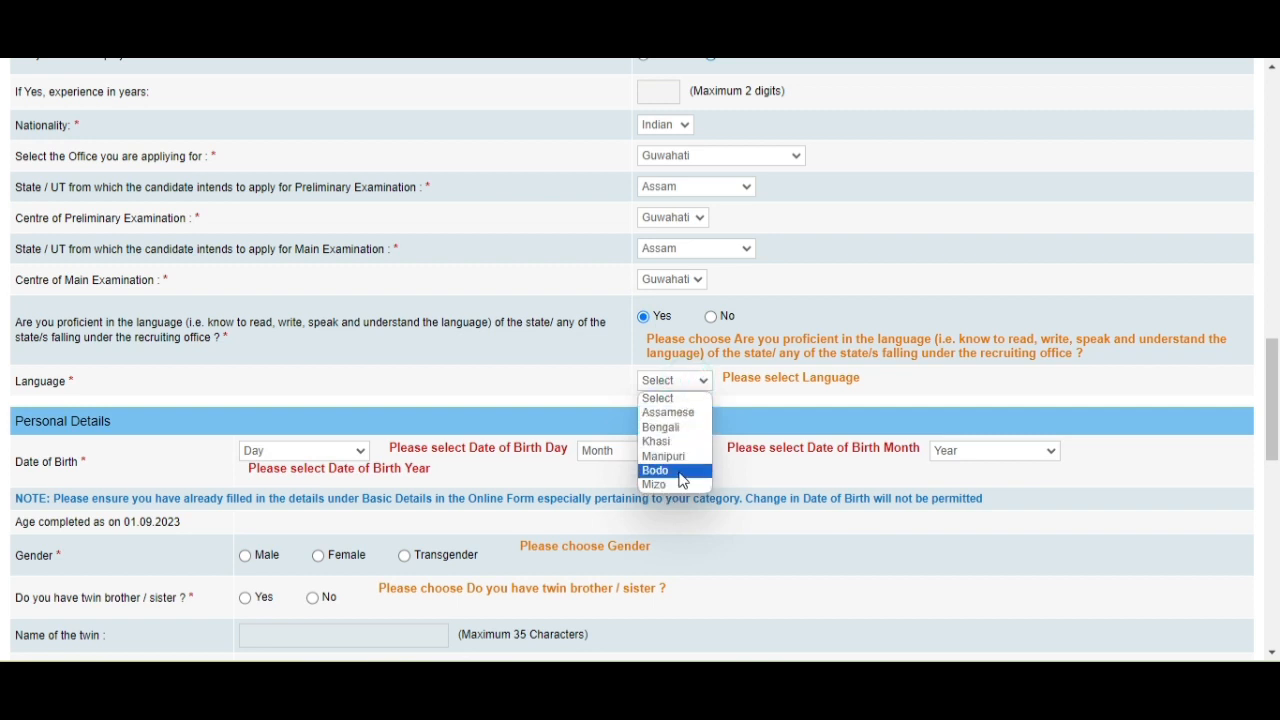
click(672, 412)
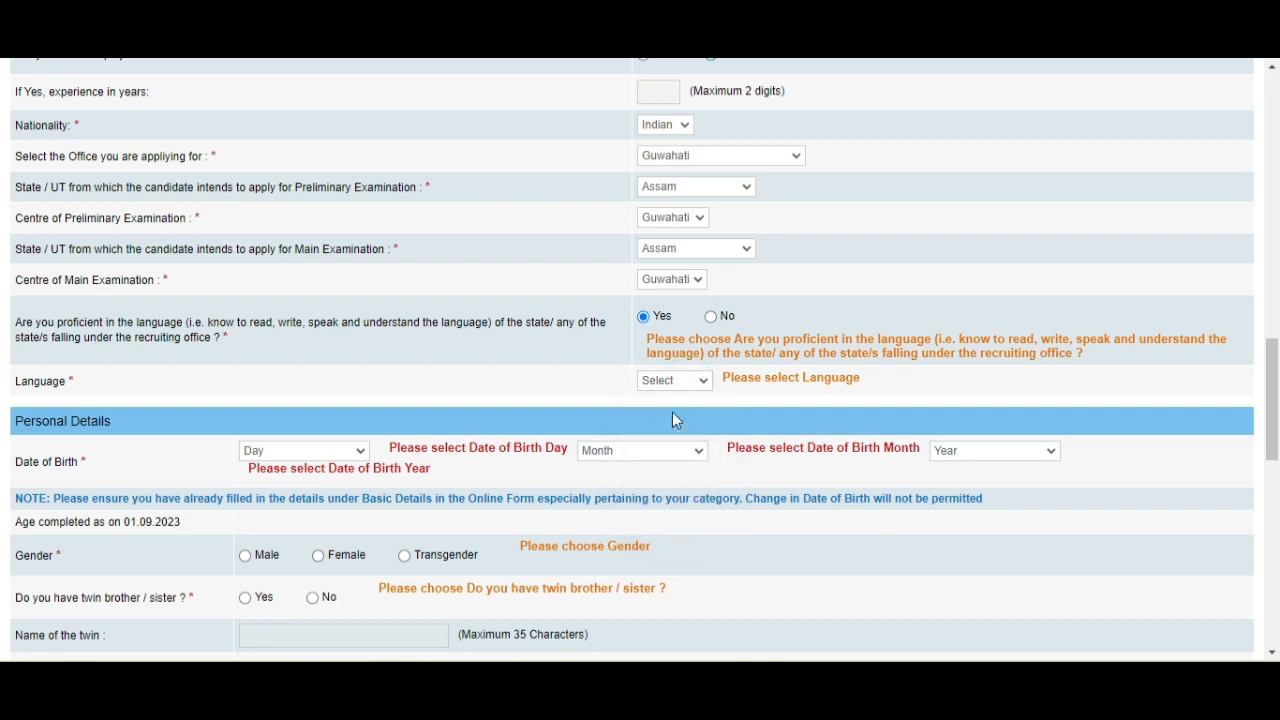
scroll(412, 338, down, 2)
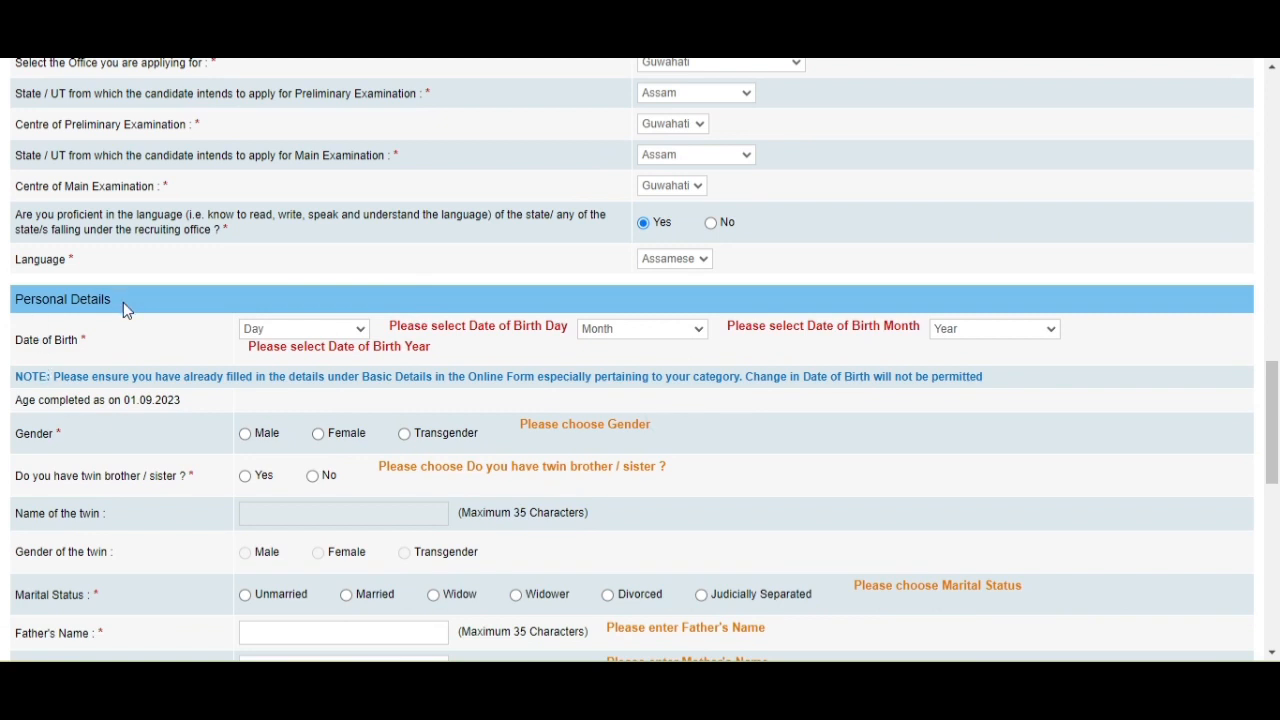
Enter date of birth 20 January 2000 and set the gender to Male.
scroll(150, 345, down, 2)
click(300, 235)
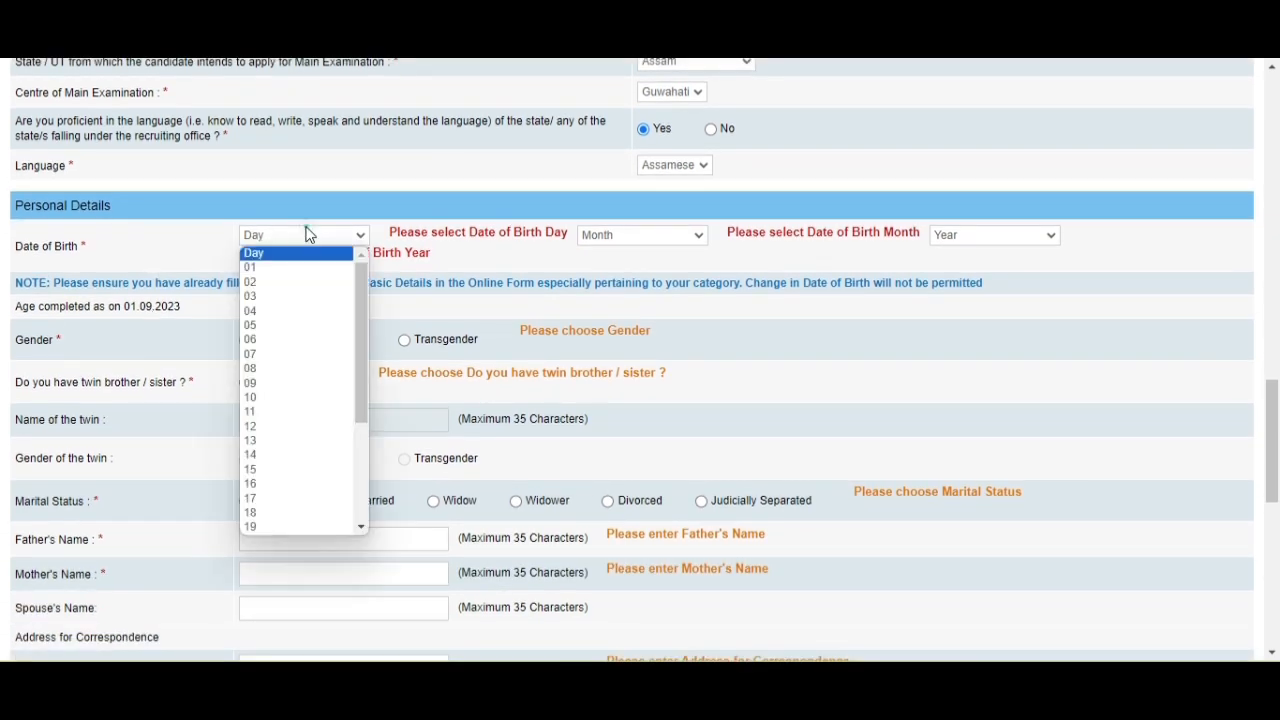
scroll(290, 400, down, 3)
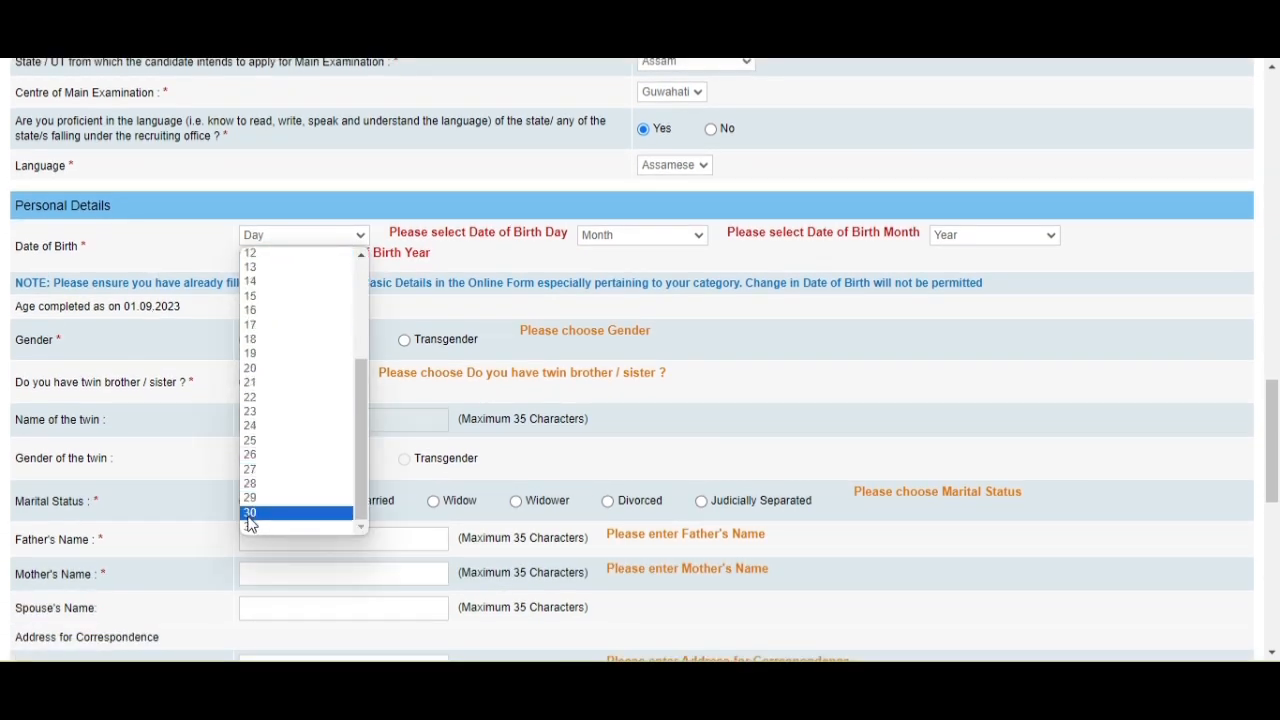
click(259, 369)
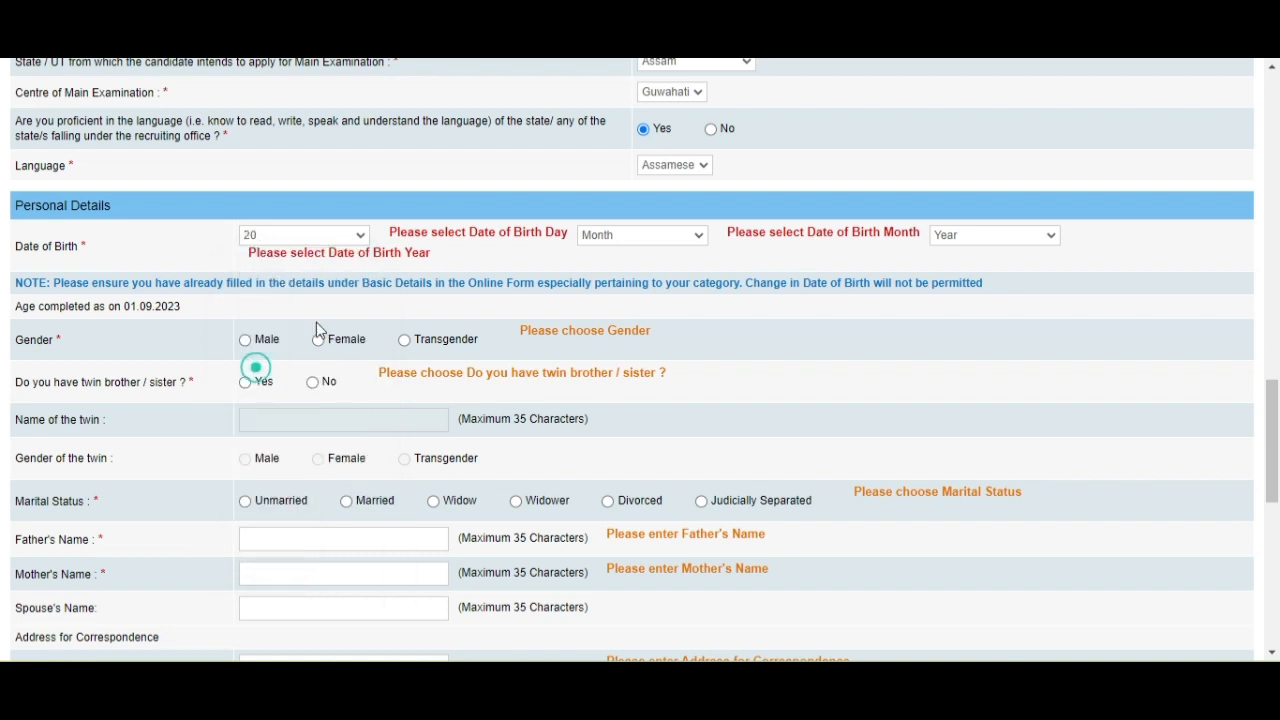
click(623, 228)
click(608, 268)
click(996, 238)
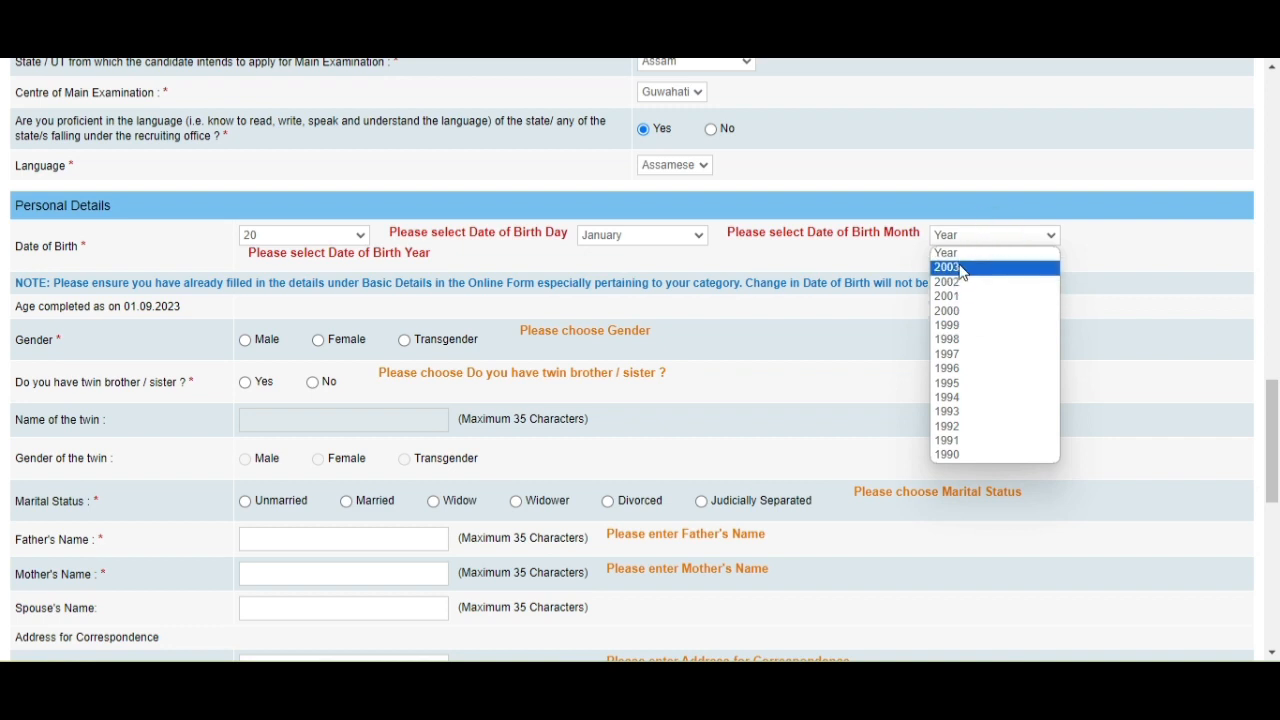
click(951, 310)
scroll(641, 378, down, 1)
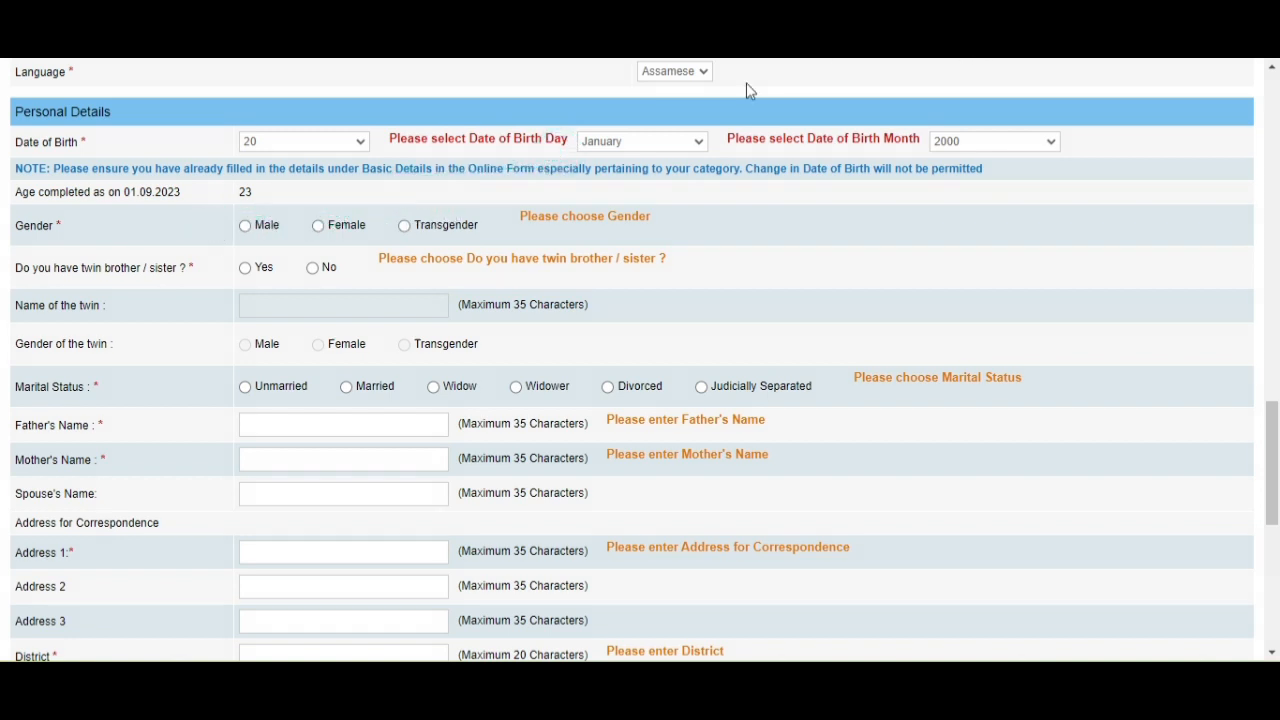
click(245, 226)
scroll(305, 255, down, 1)
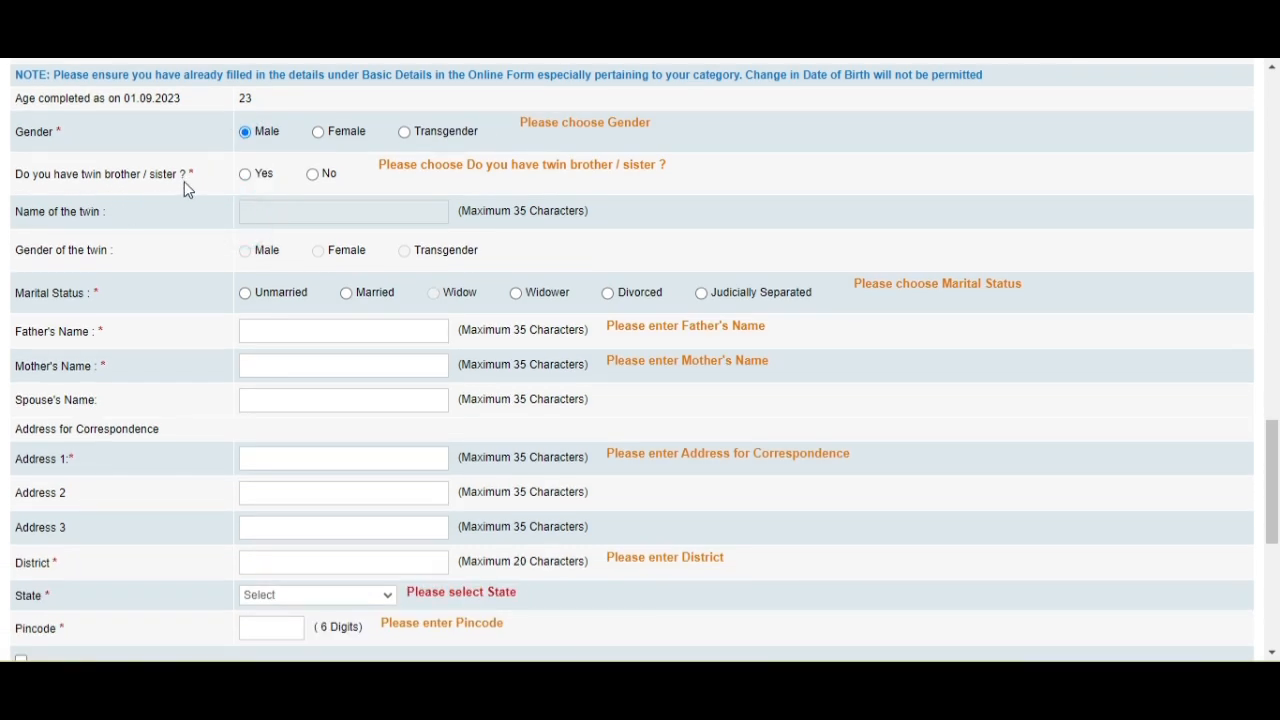
Answer No to having a twin sibling and set marital status to Unmarried.
click(246, 175)
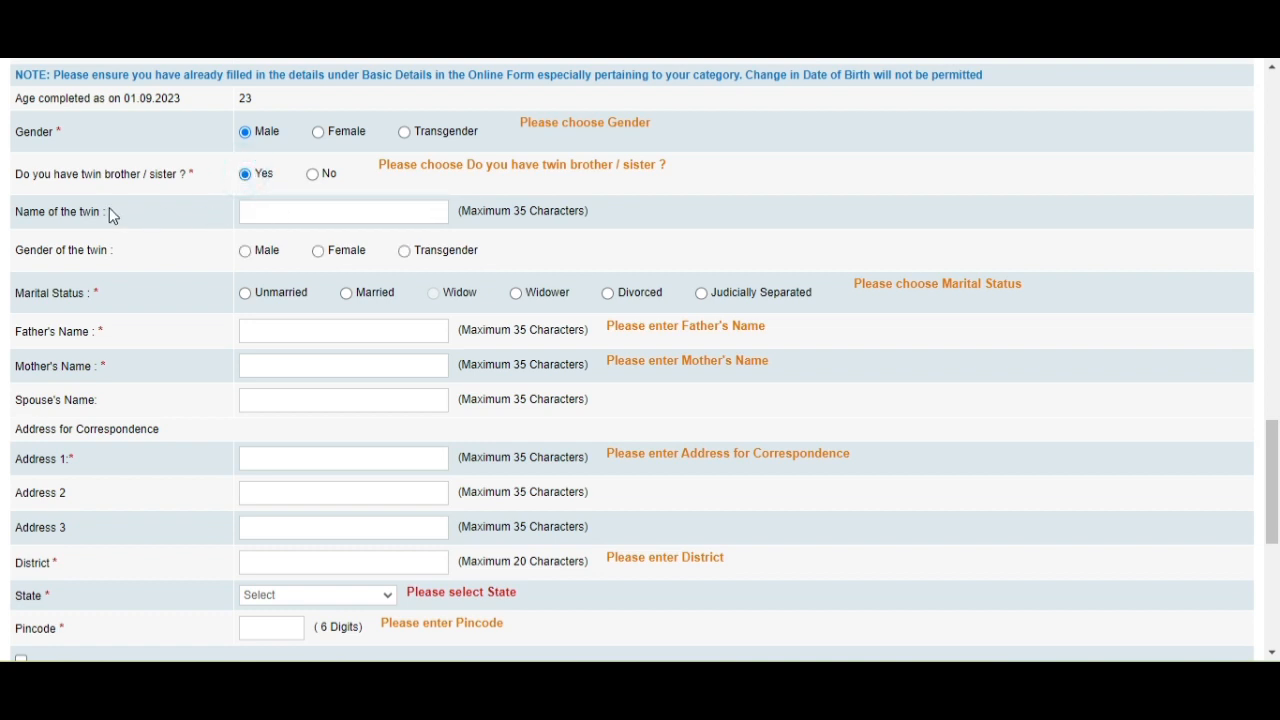
click(276, 211)
click(312, 175)
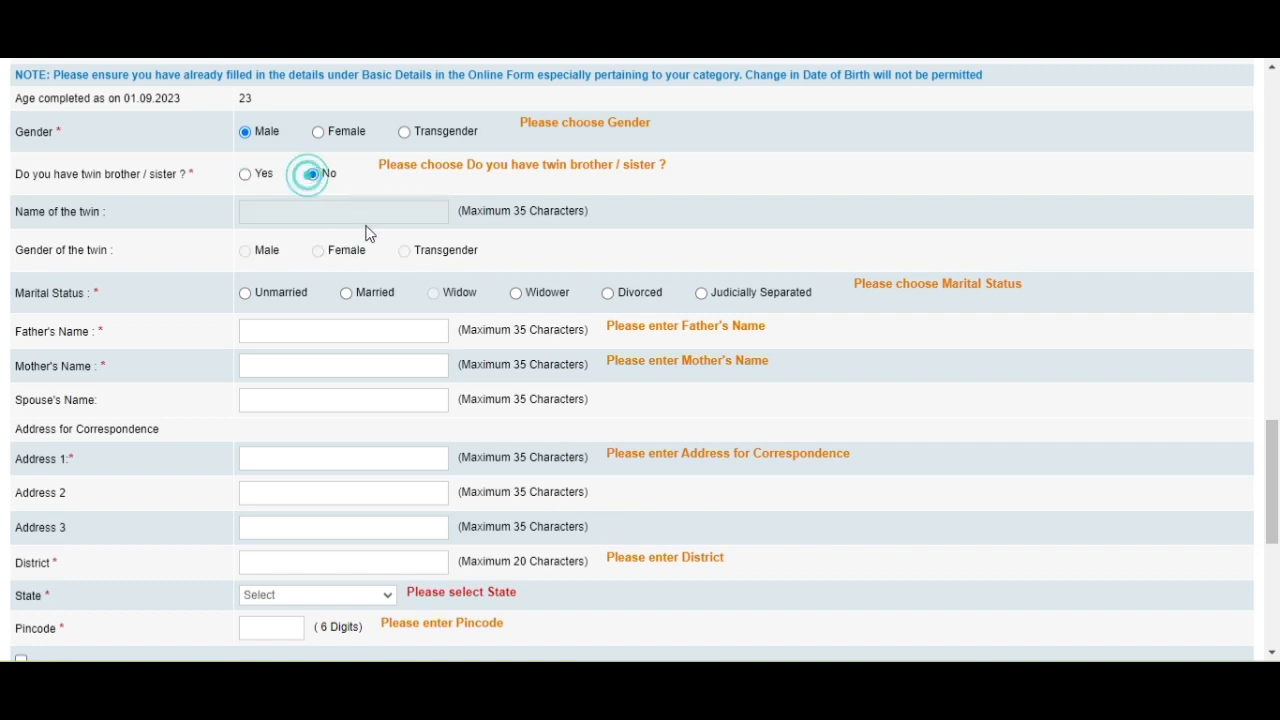
scroll(306, 274, down, 2)
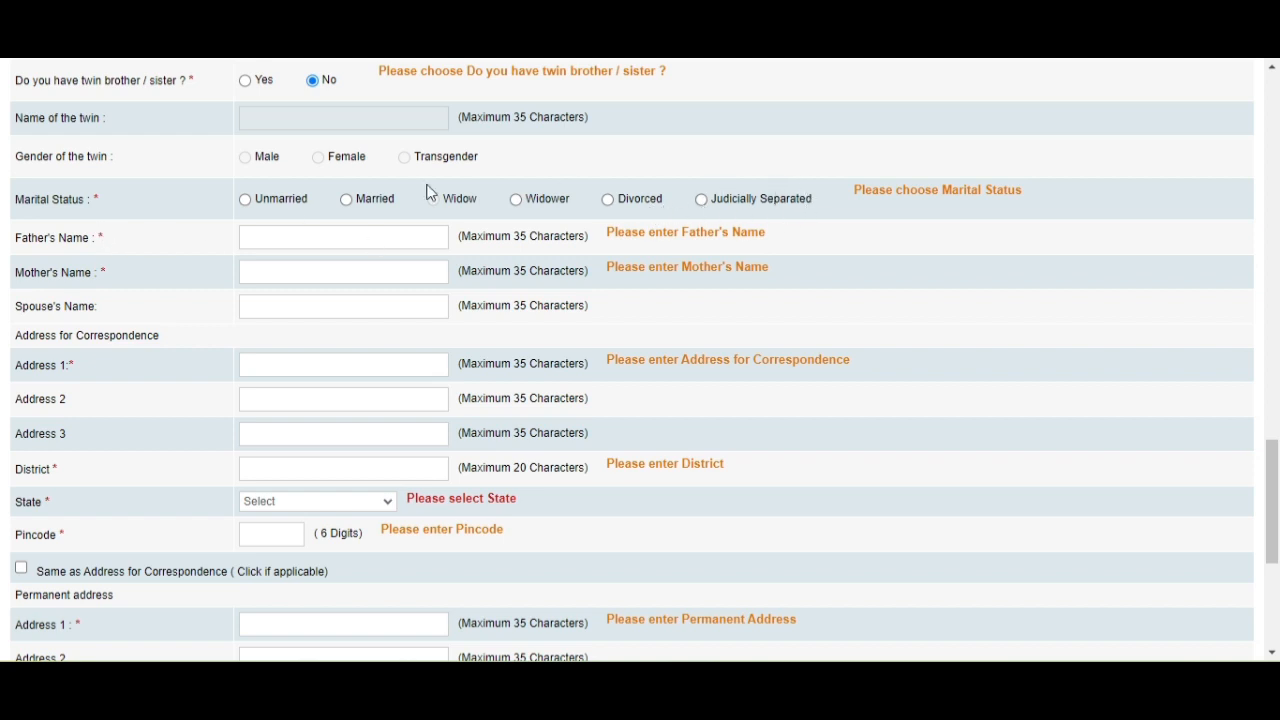
click(245, 200)
Fill in the father's name and the mother's name fields.
click(272, 239)
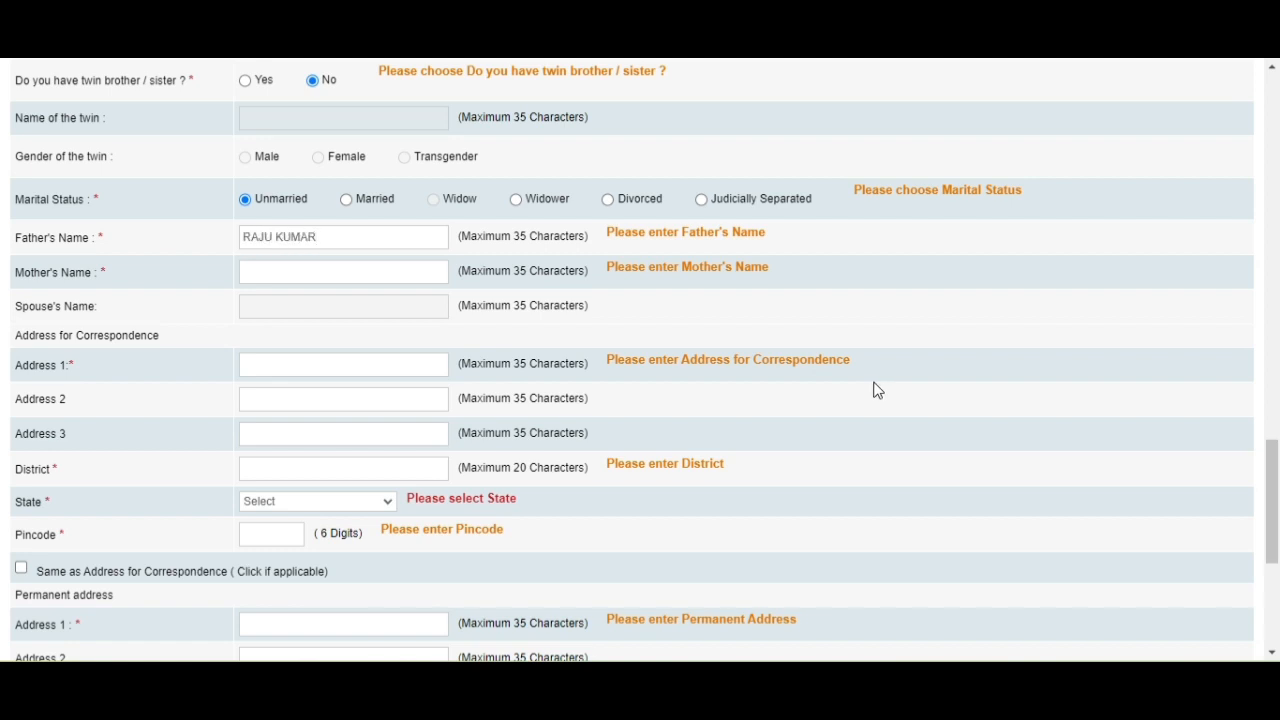
click(309, 271)
key(BackSpace)
key(BackSpace)
key(BackSpace)
click(308, 302)
Fill in the correspondence address line, district Guwahati and state ASSAM.
scroll(284, 313, down, 1)
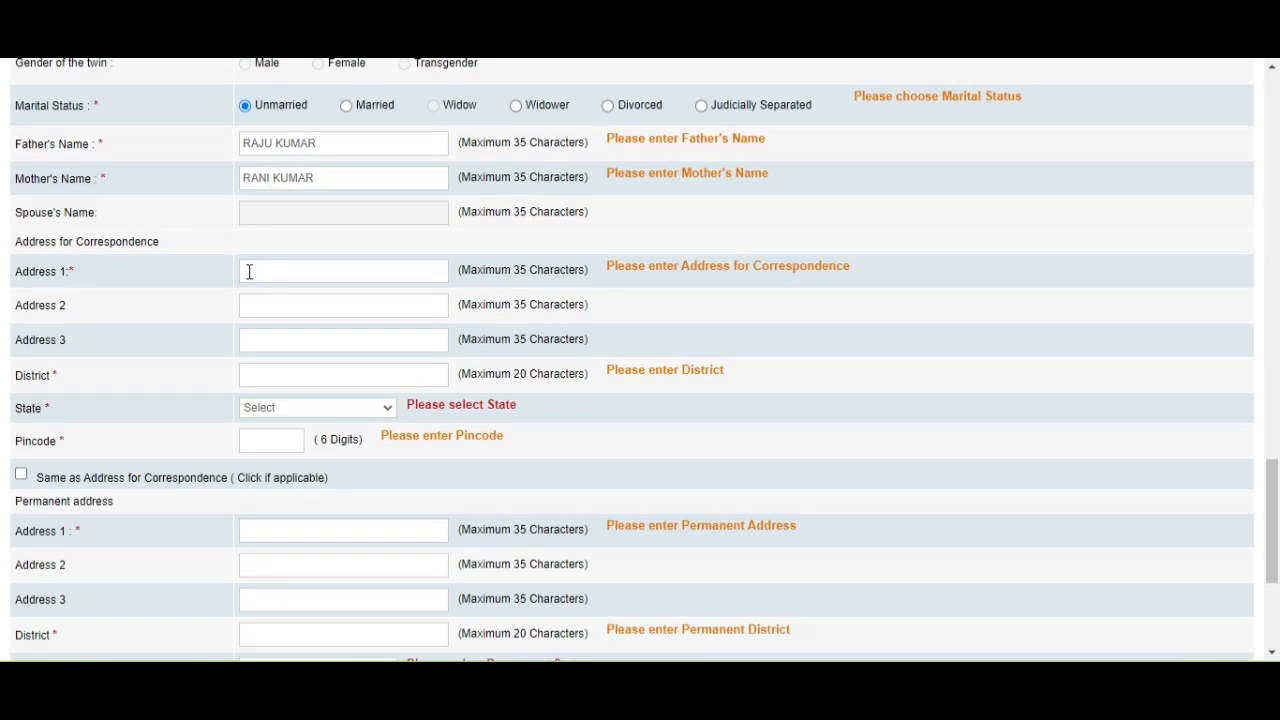
click(277, 272)
click(314, 306)
scroll(215, 334, down, 1)
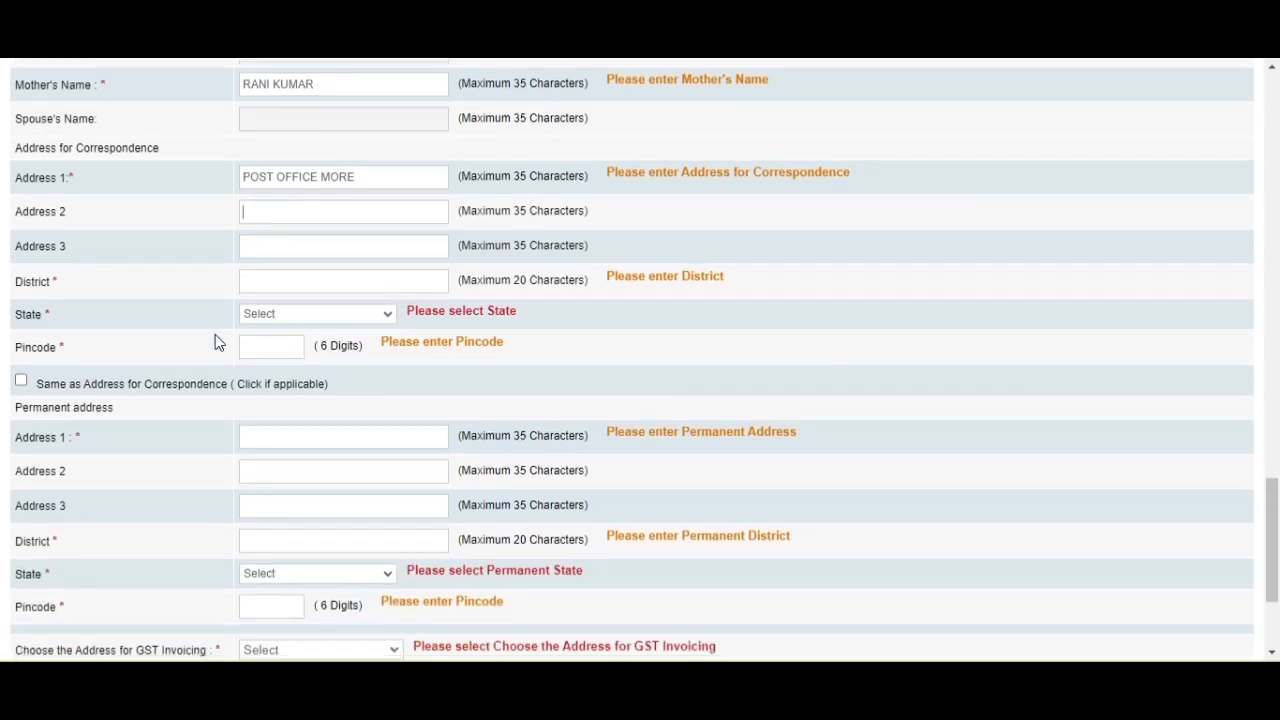
click(356, 274)
text(GUWAHATI)
click(293, 316)
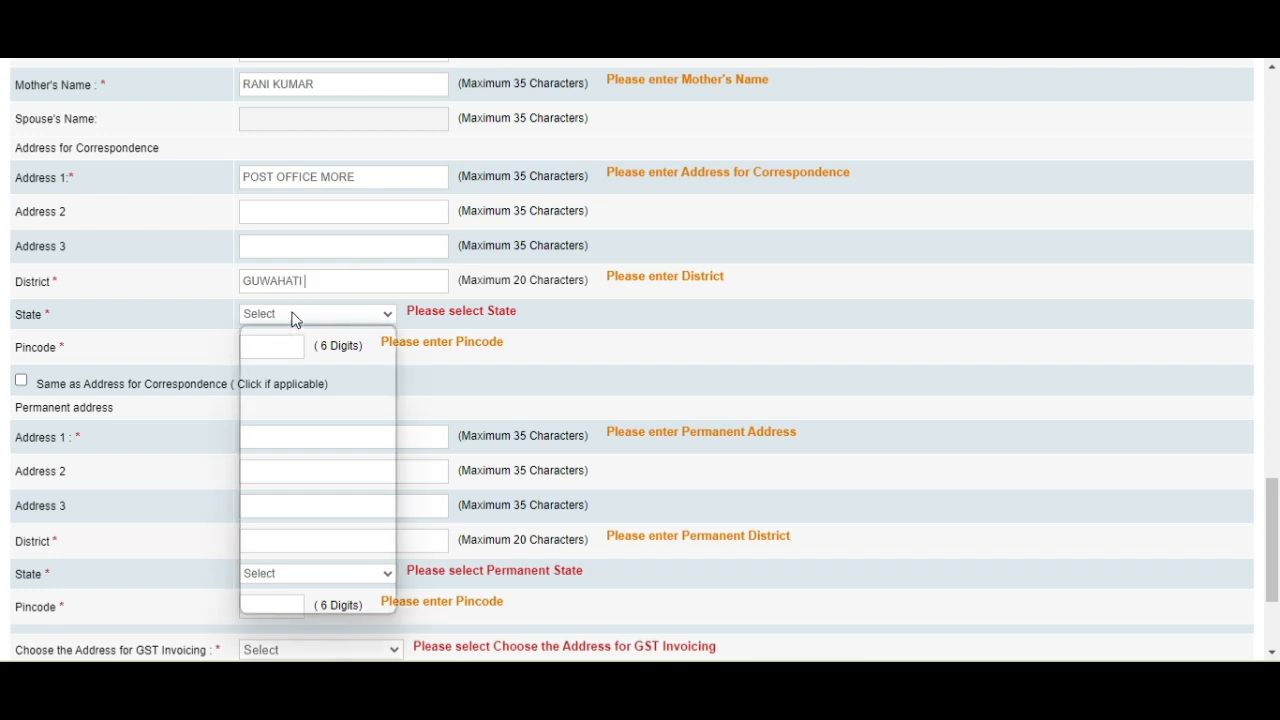
click(279, 385)
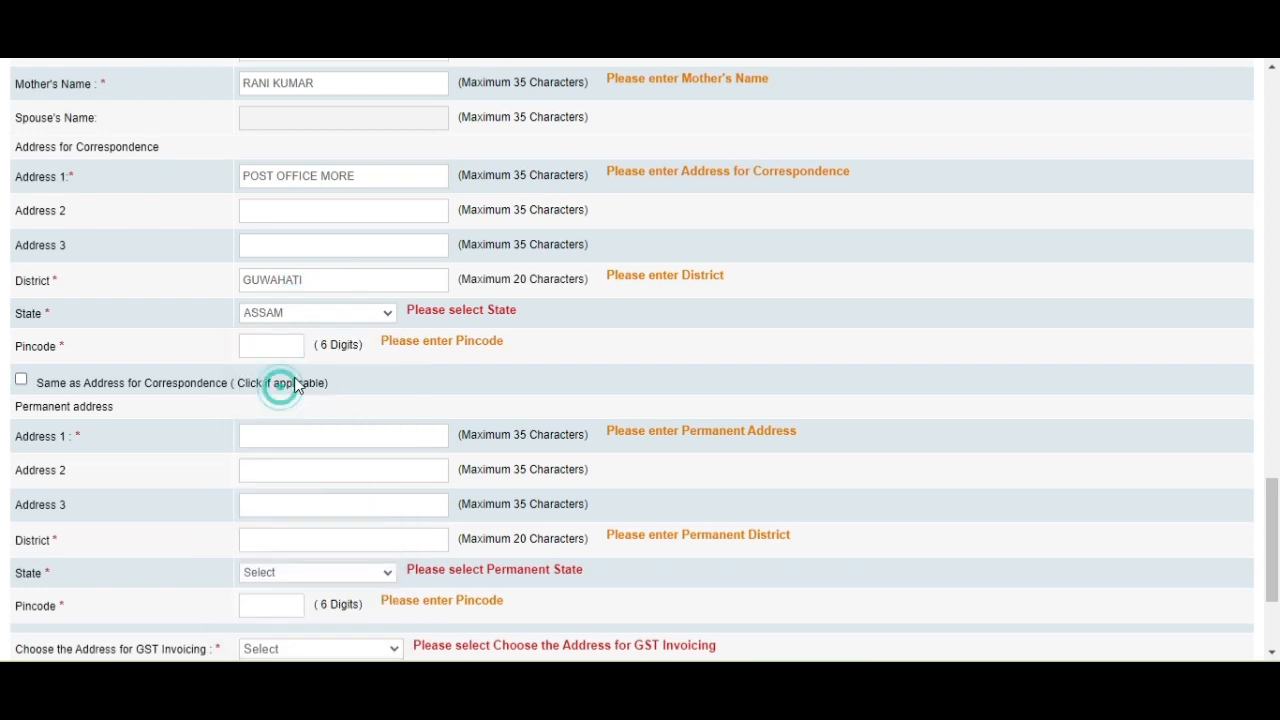
scroll(200, 320, down, 1)
Enter the pincode and make the permanent address the same as correspondence.
click(268, 247)
text(78)
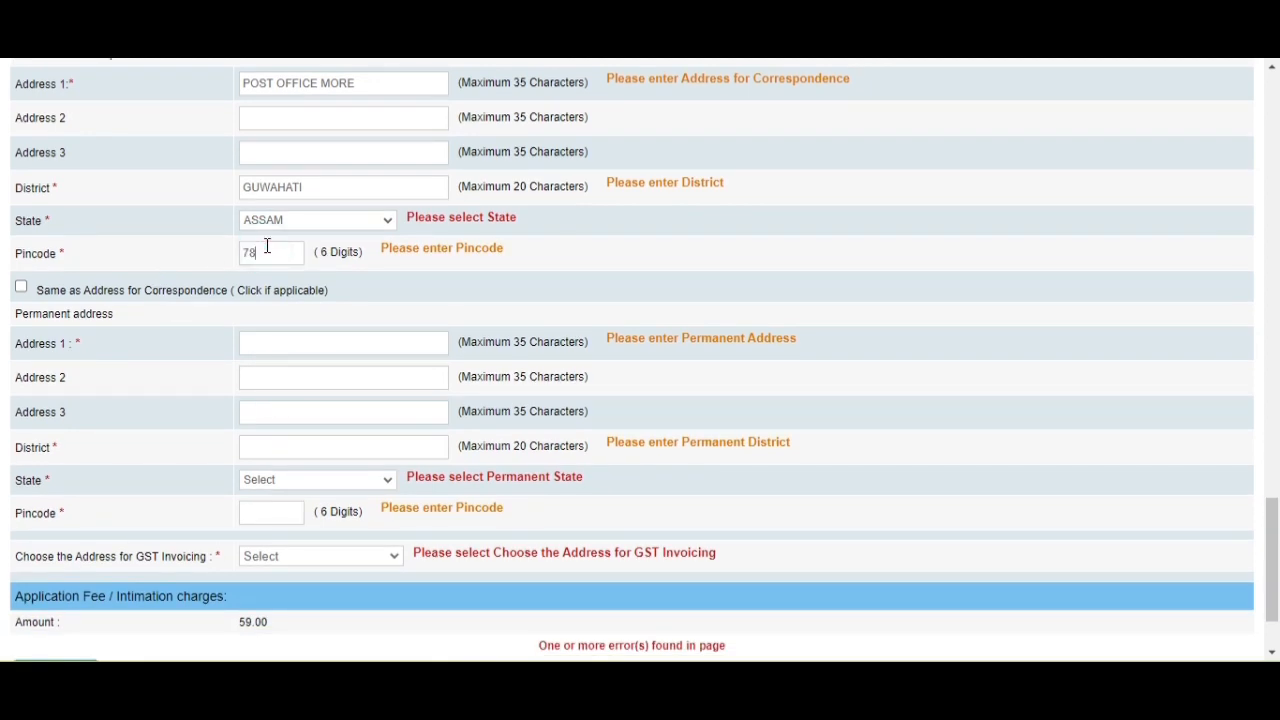
text(0010)
drag(324, 256, 115, 313)
click(21, 287)
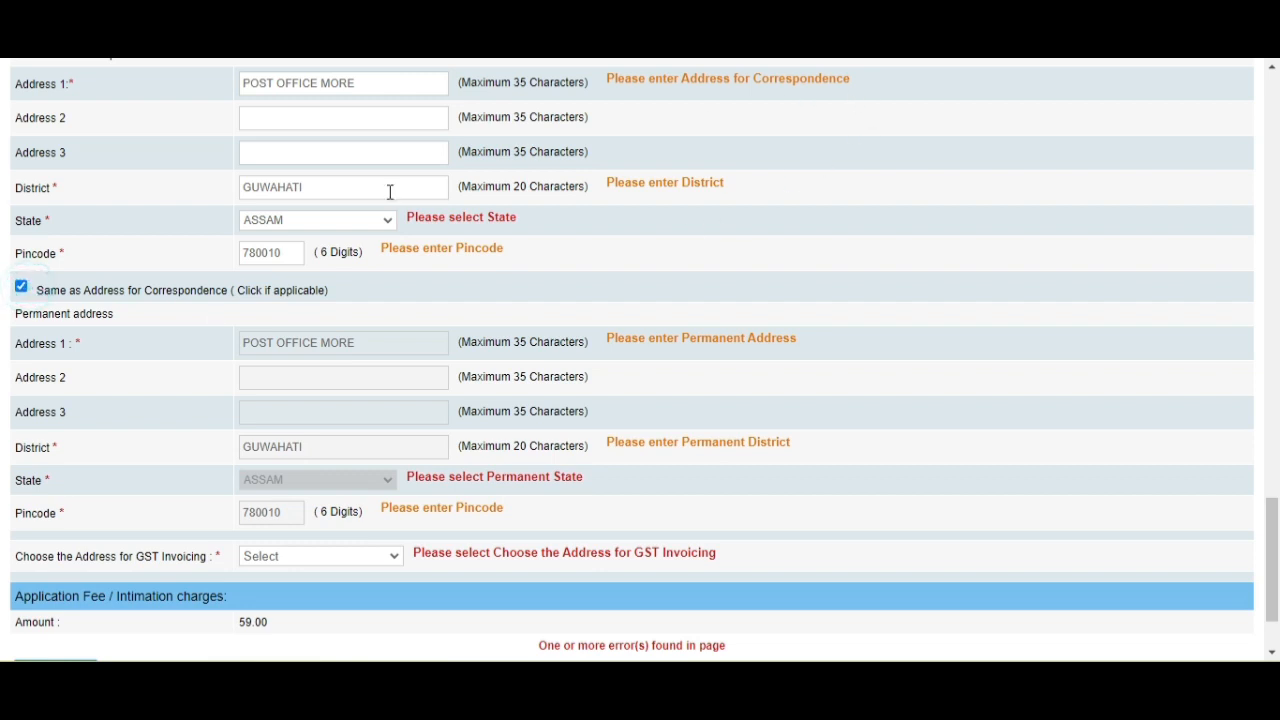
click(21, 286)
scroll(200, 380, down, 2)
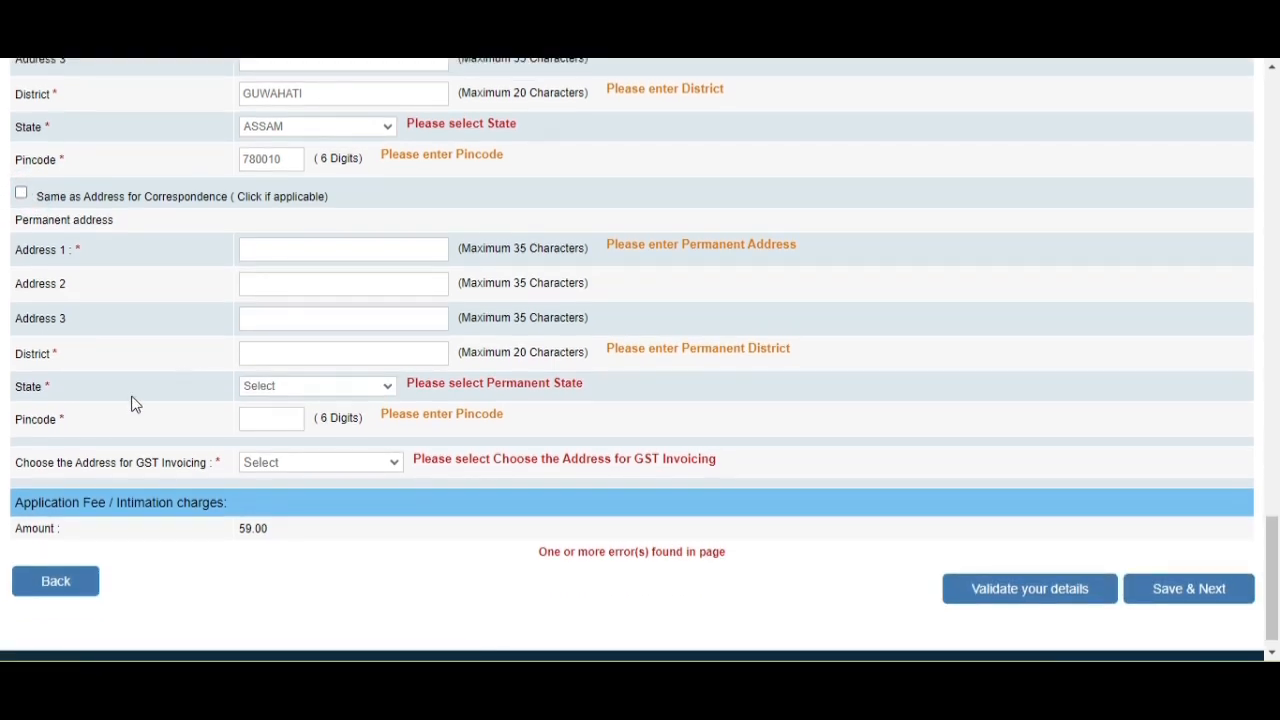
scroll(268, 224, up, 4)
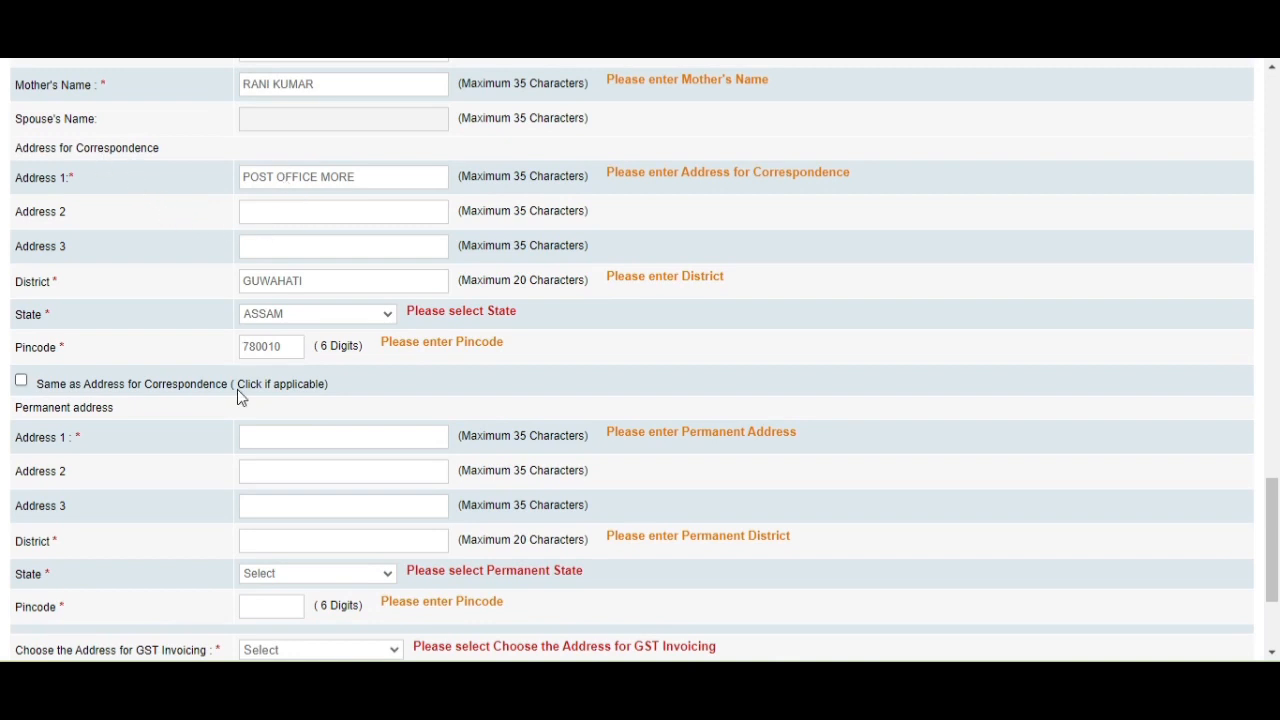
click(21, 381)
scroll(486, 349, down, 4)
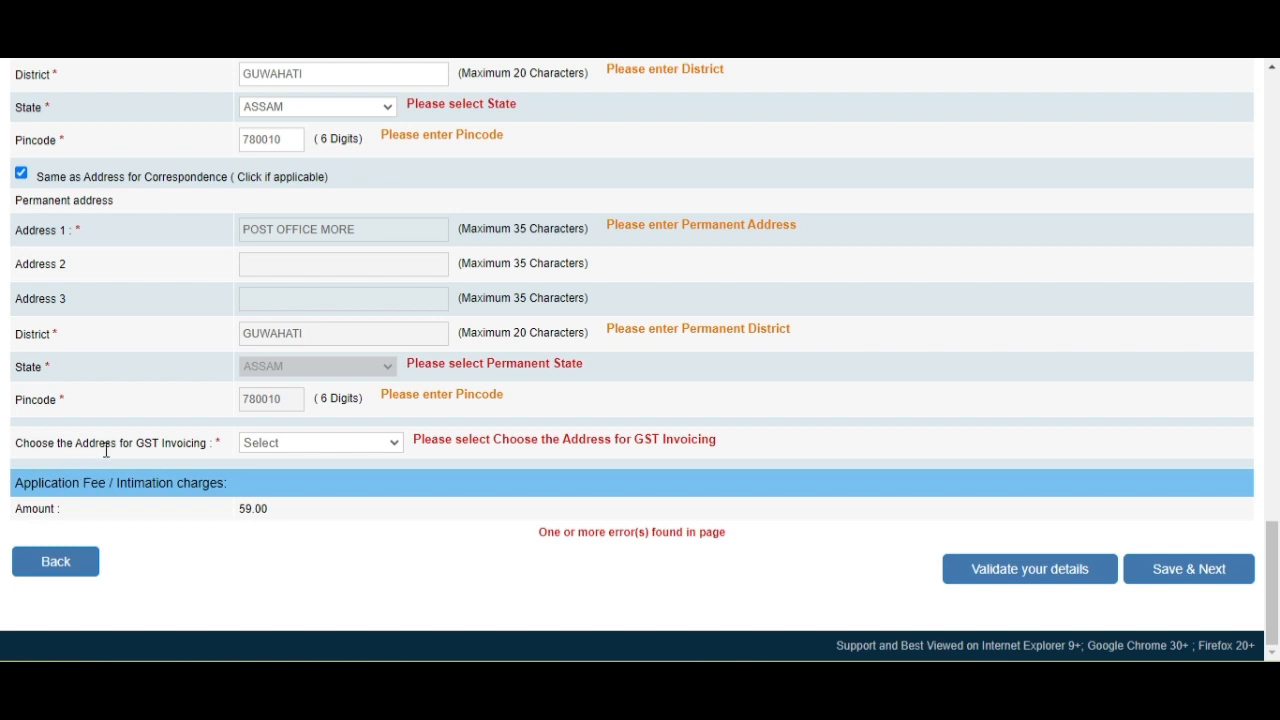
Use the Permanent Address for GST invoicing (fee 59.00) and save with Save & Next.
click(330, 446)
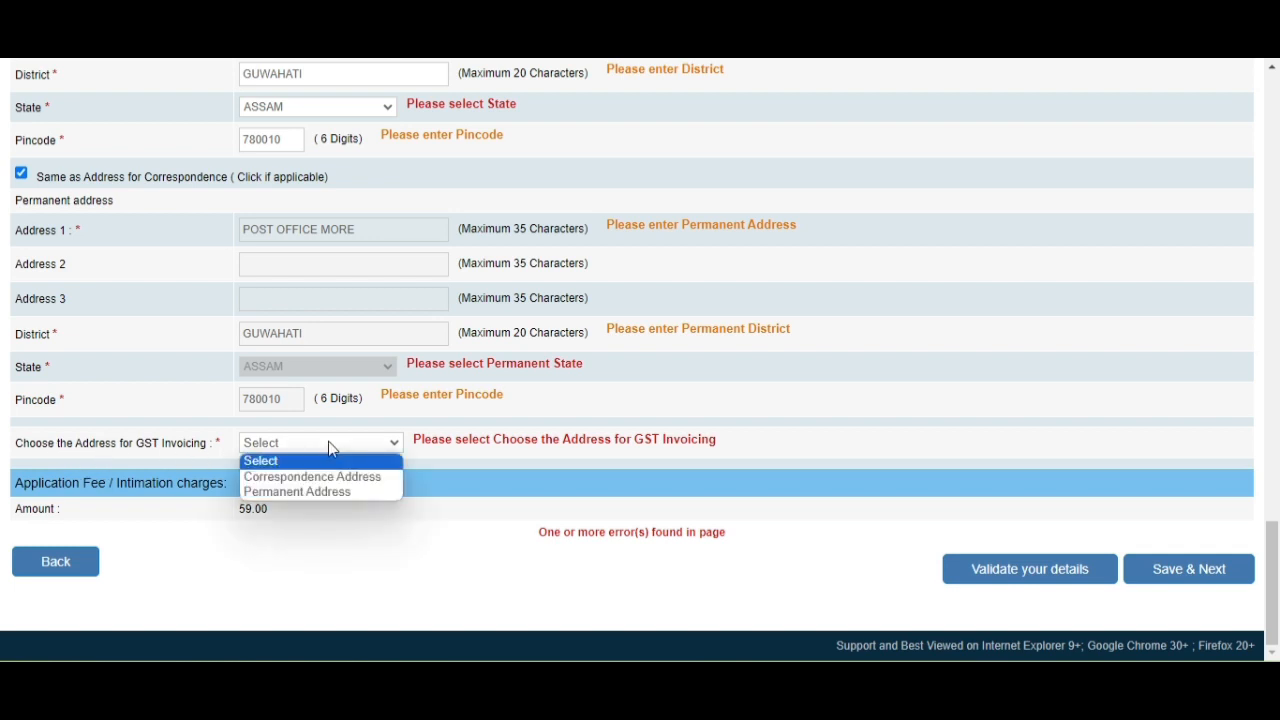
click(315, 493)
scroll(266, 514, down, 1)
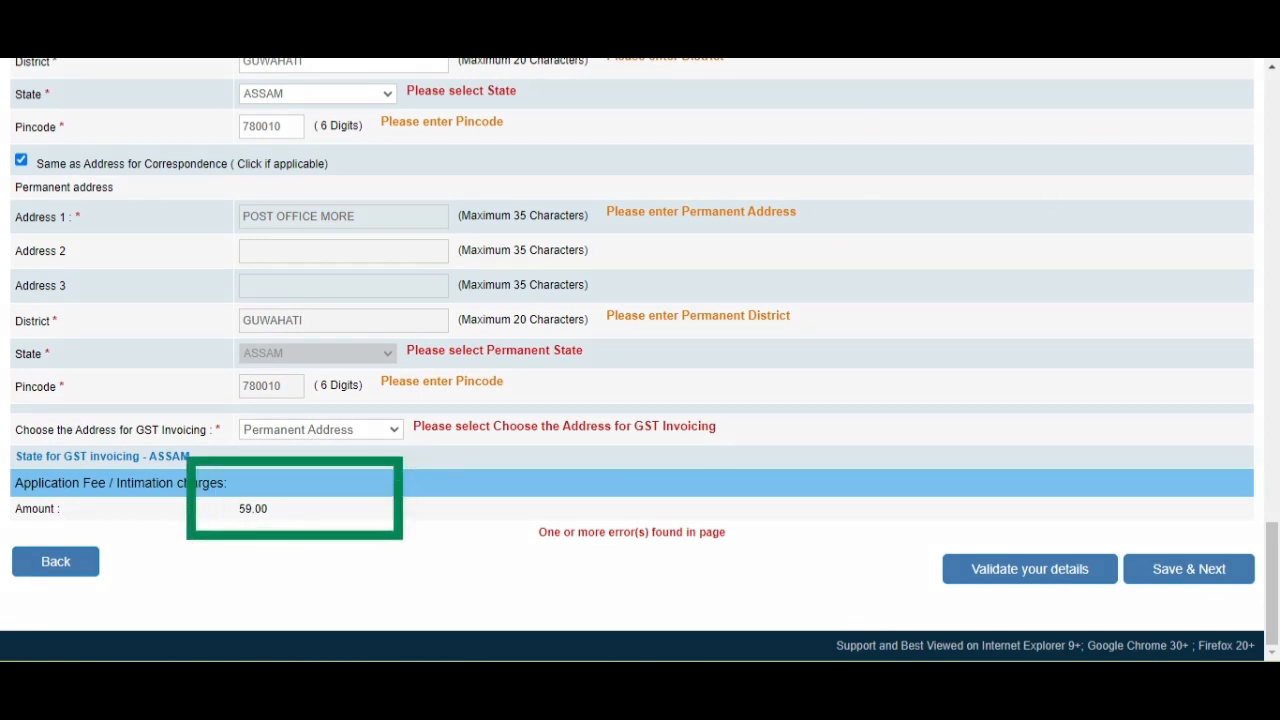
scroll(449, 197, up, 6)
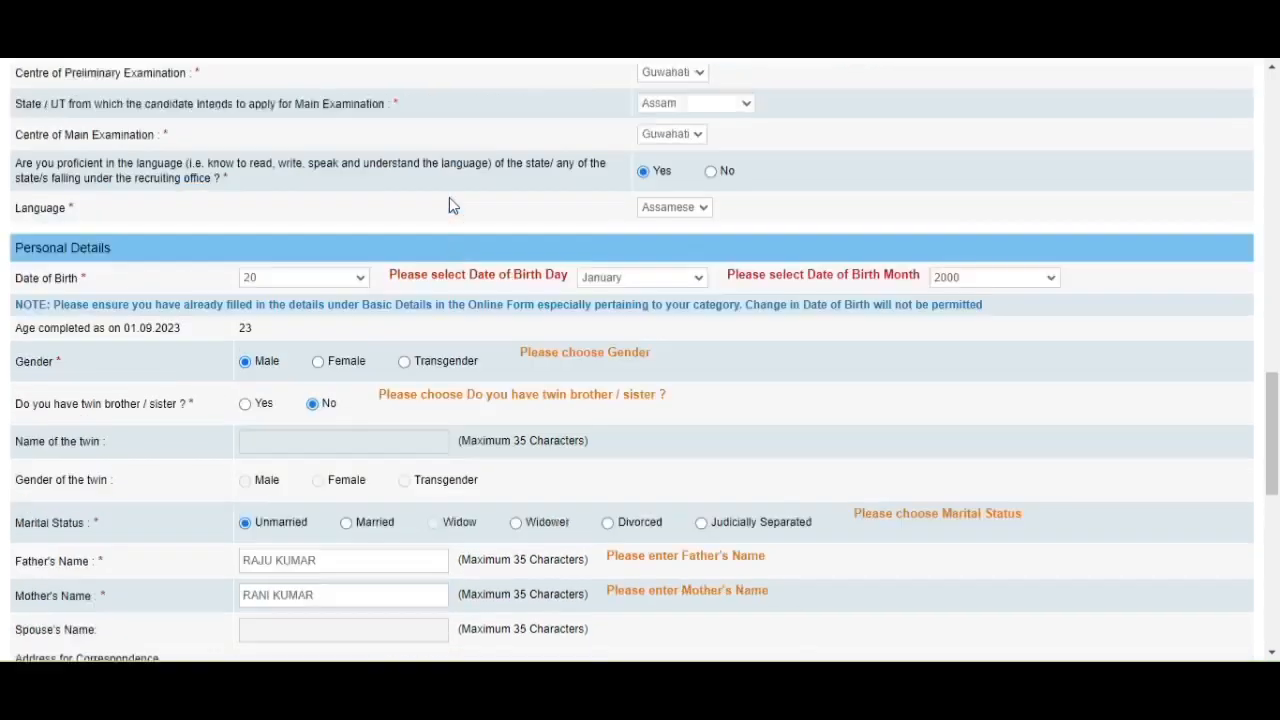
scroll(494, 258, down, 6)
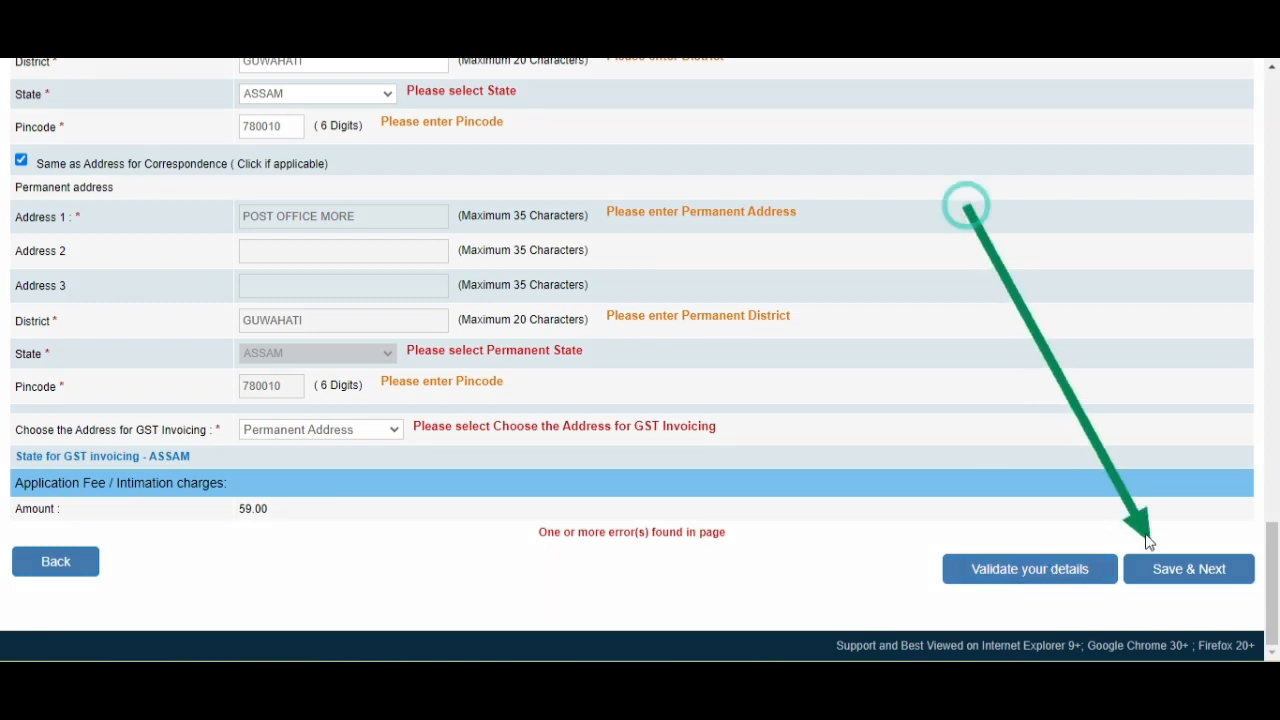
click(1152, 566)
scroll(640, 316, down, 1)
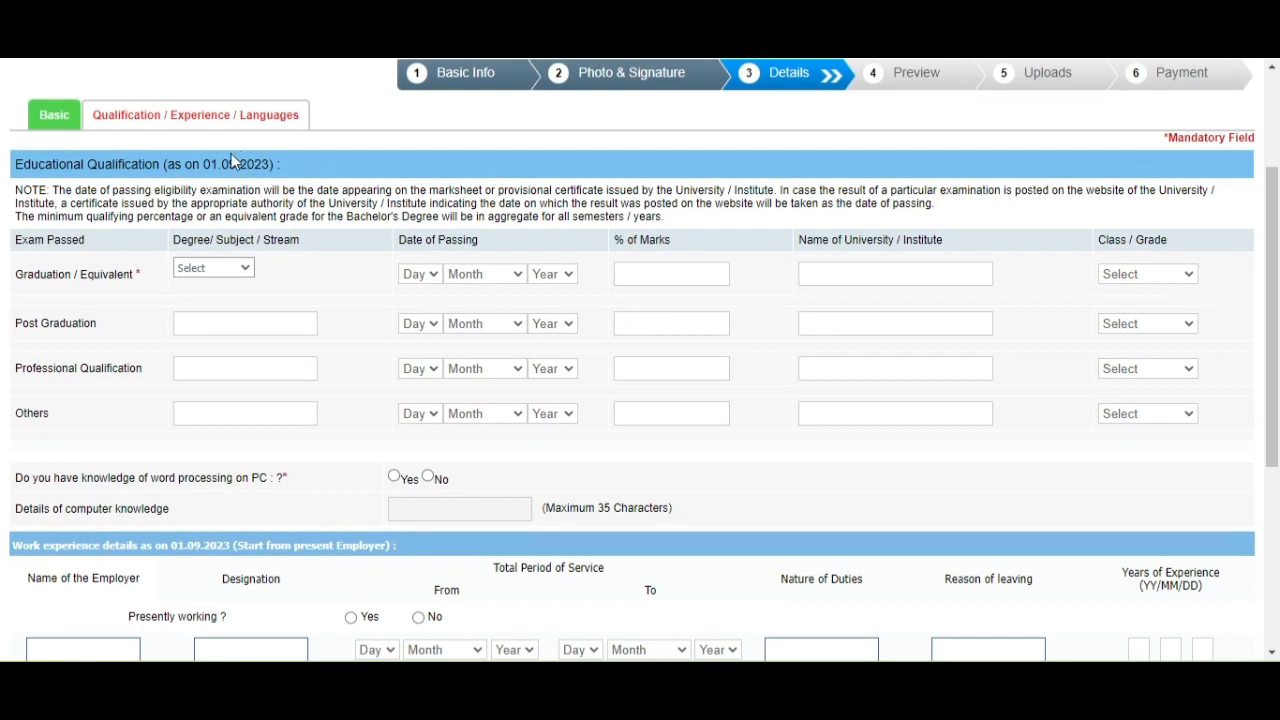
Choose B.Sc as the graduation degree, passed on 20 February 2021.
click(202, 272)
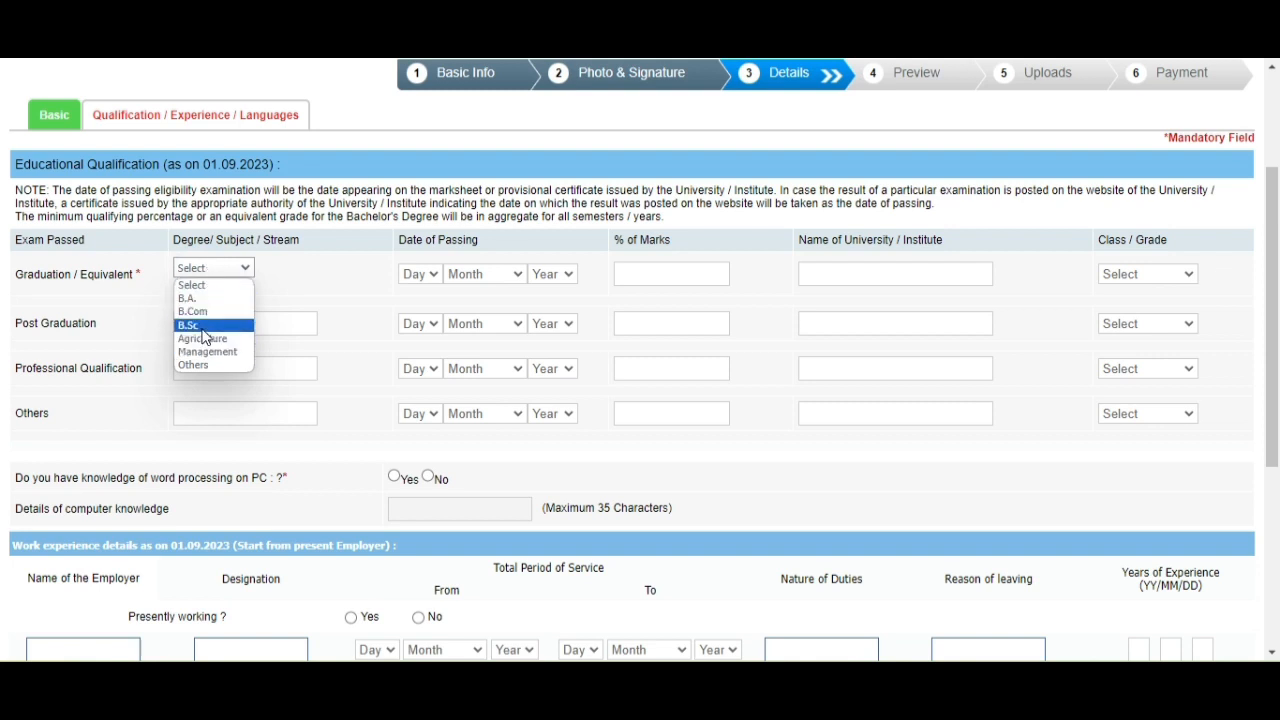
click(205, 326)
click(415, 276)
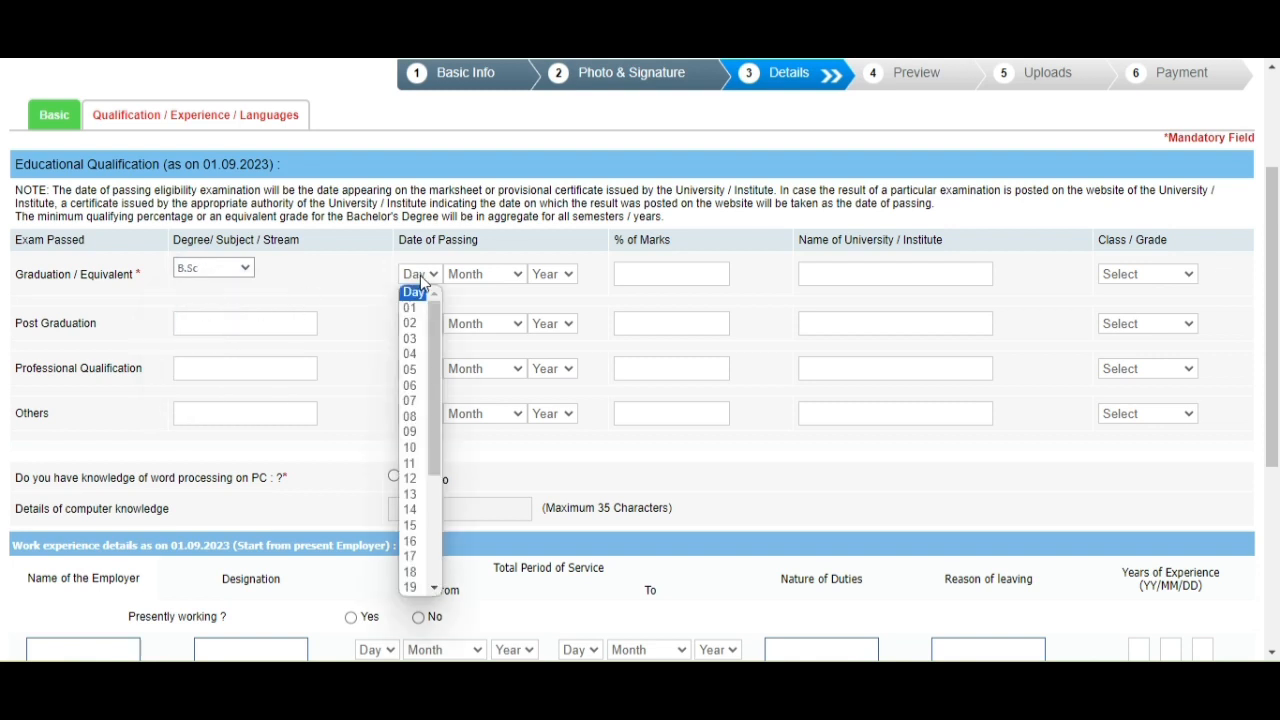
scroll(410, 340, down, 4)
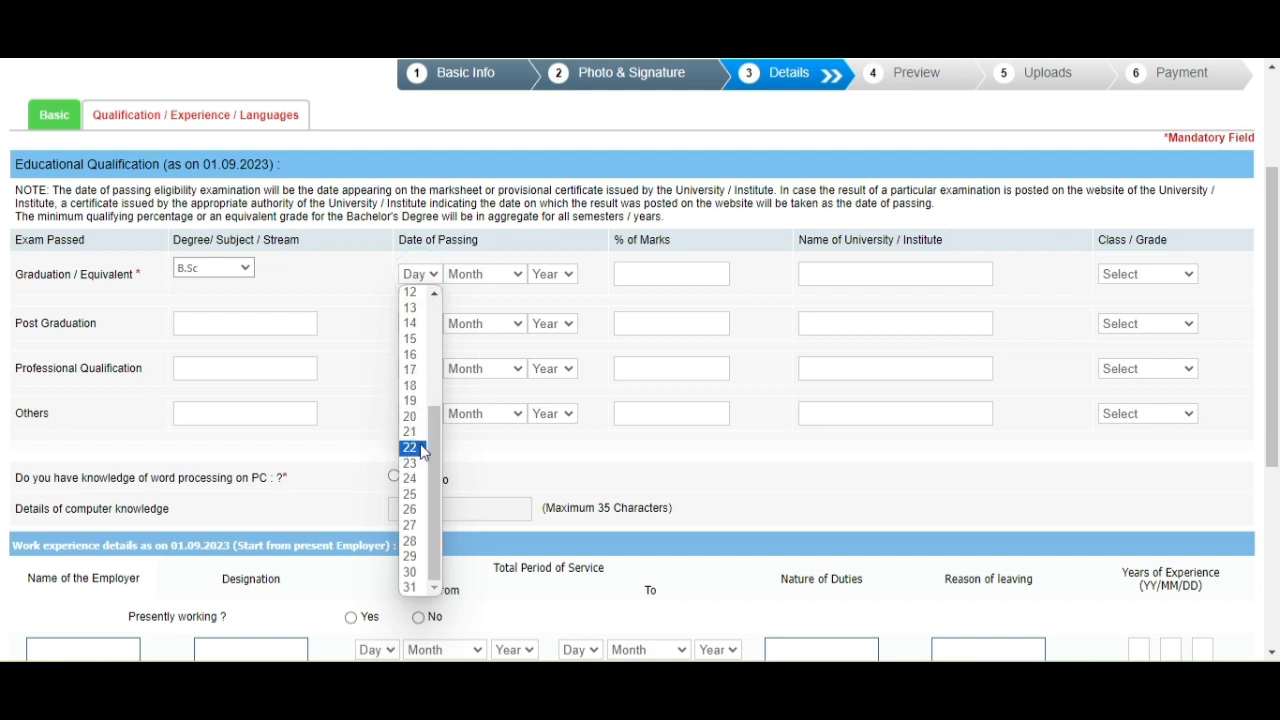
click(410, 418)
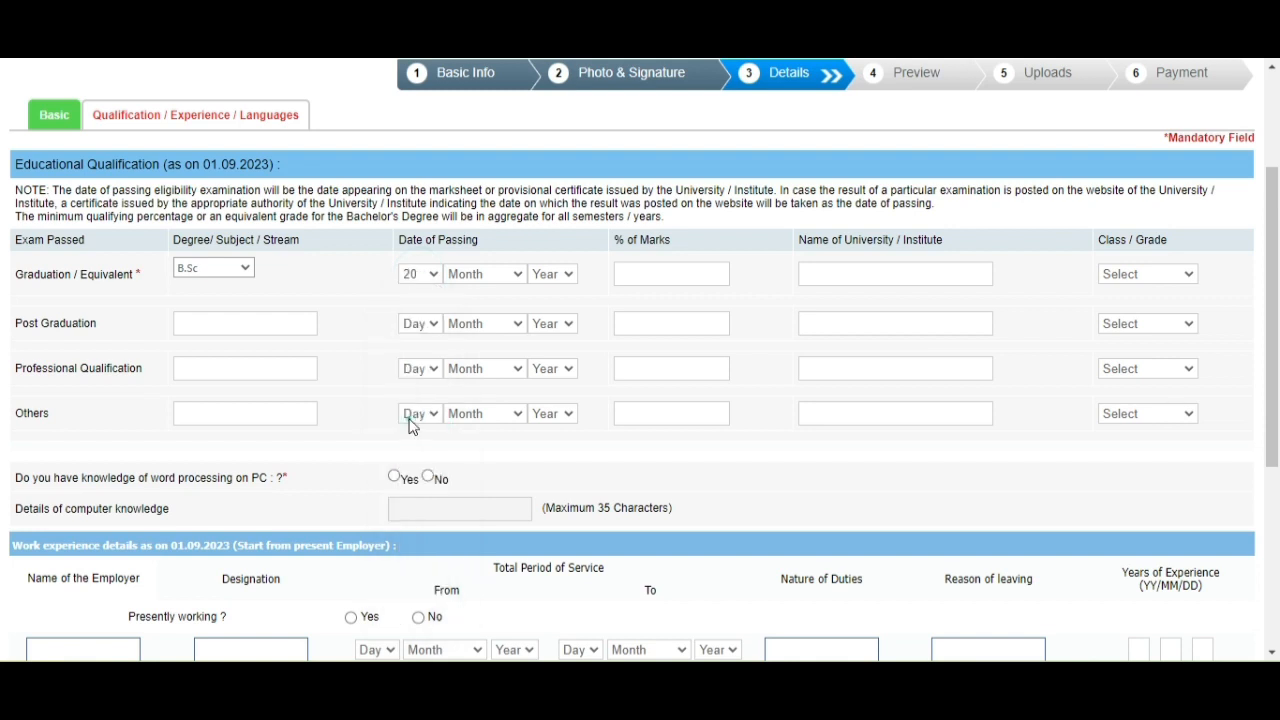
click(503, 275)
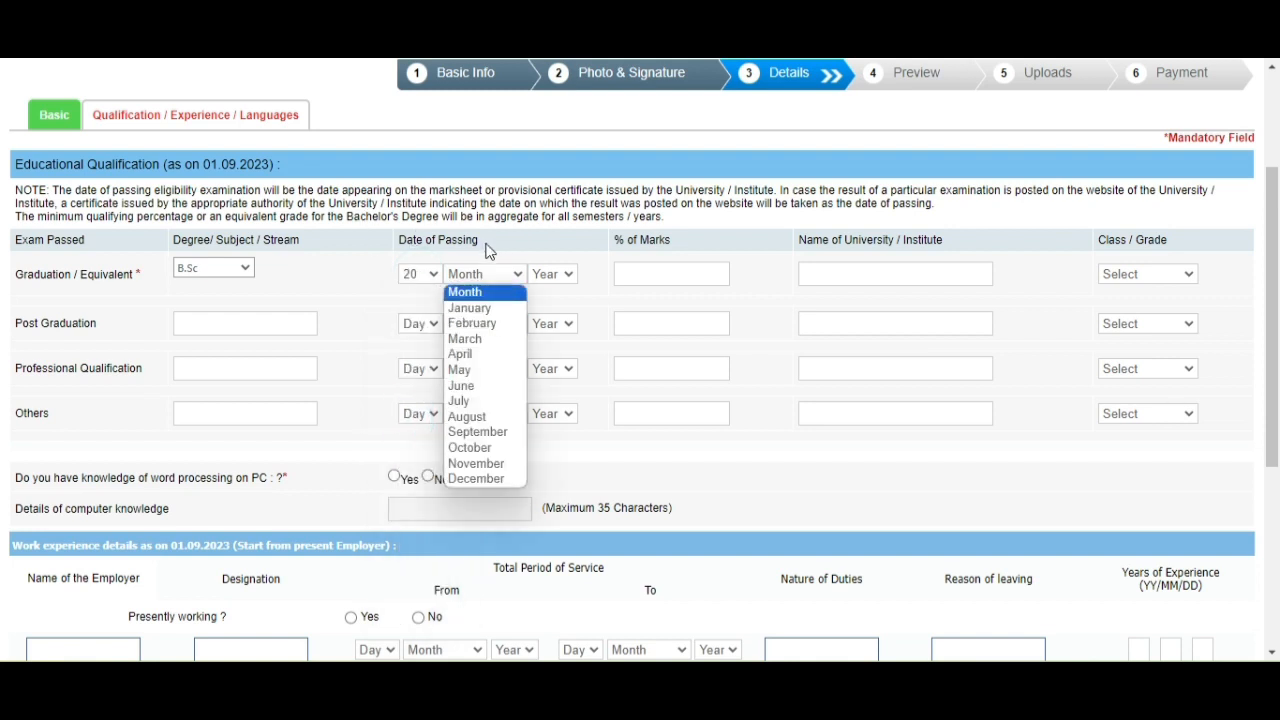
click(472, 323)
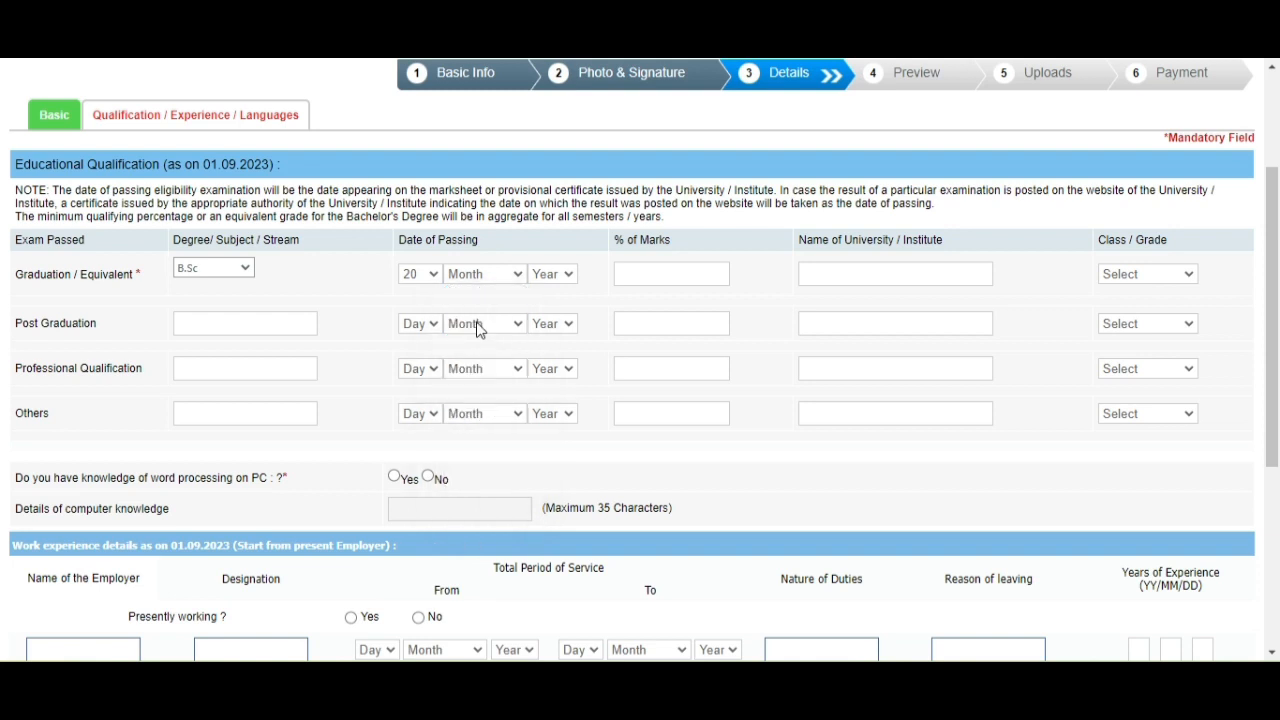
click(549, 280)
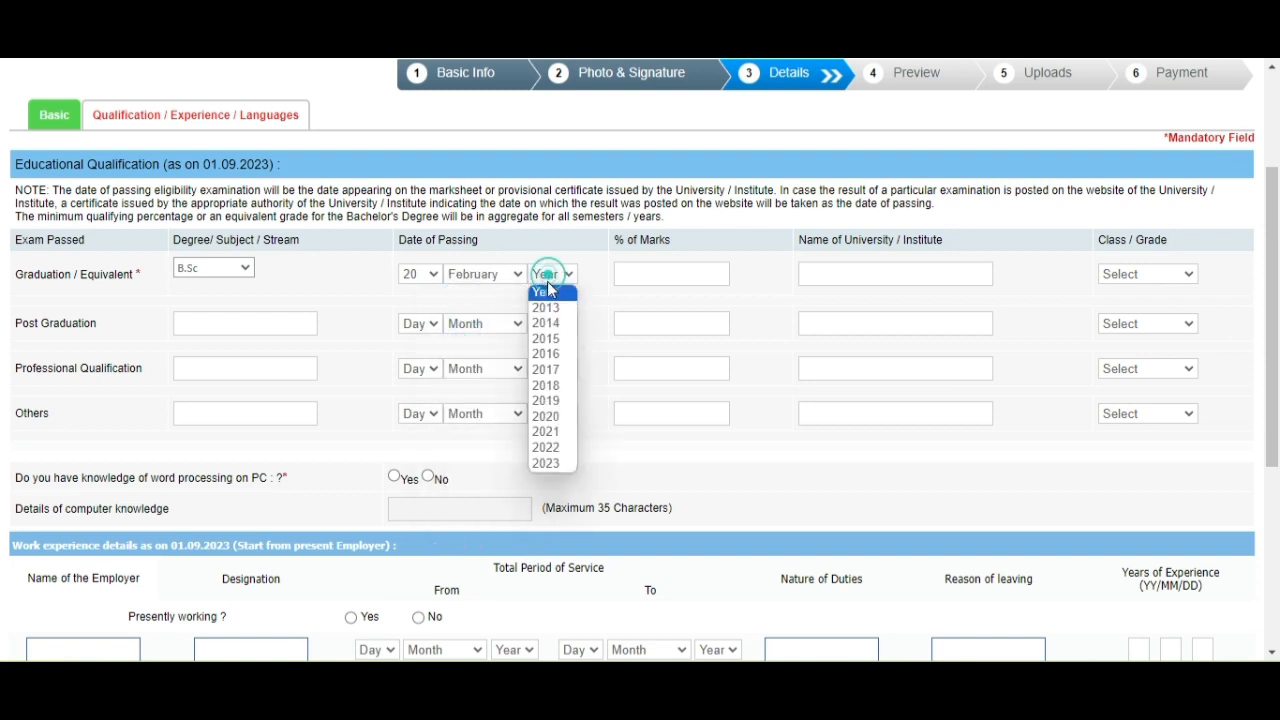
click(550, 431)
Enter 65% marks, STATE UNIVERSITY and First Class for graduation.
click(652, 276)
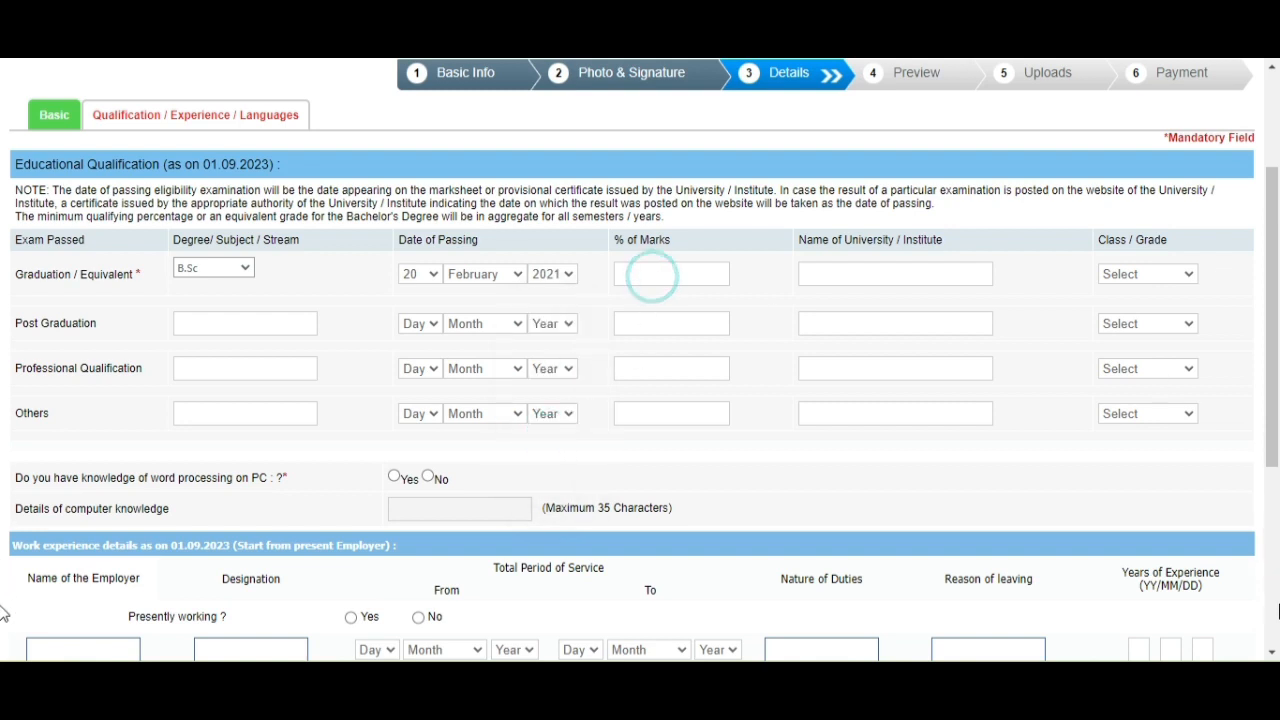
text(65)
click(880, 275)
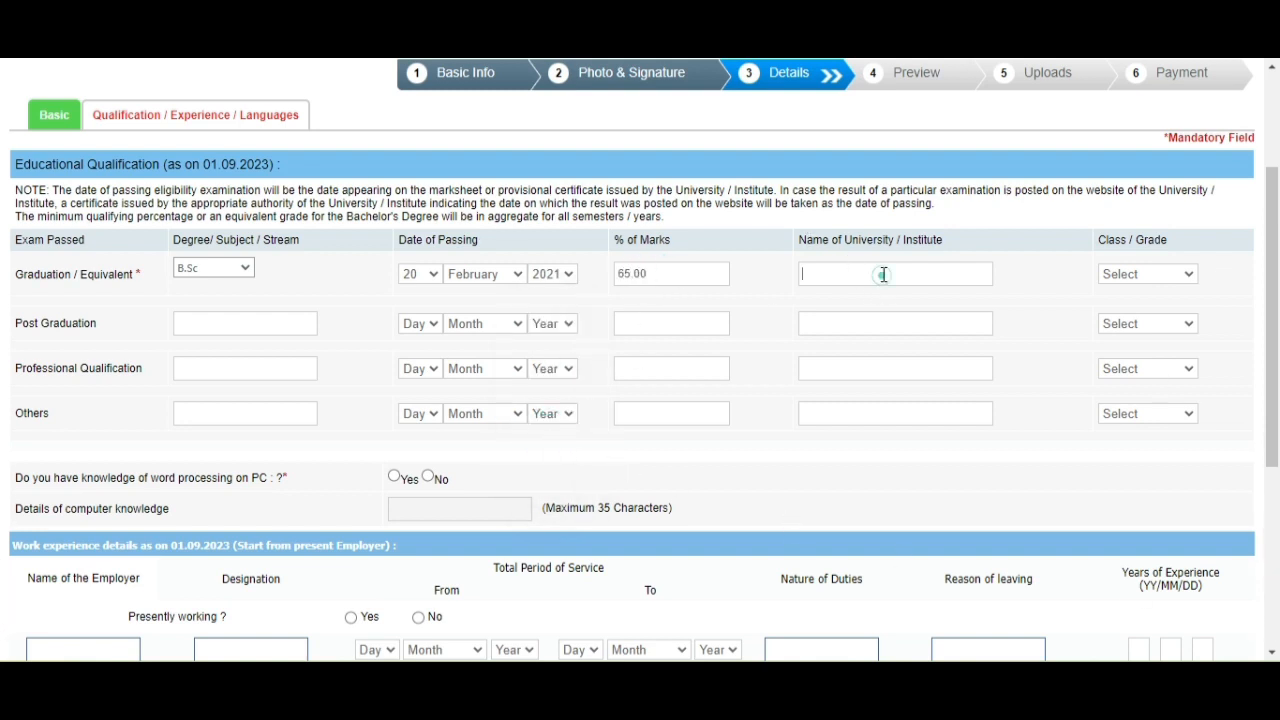
text(STATE UNIVERSITY)
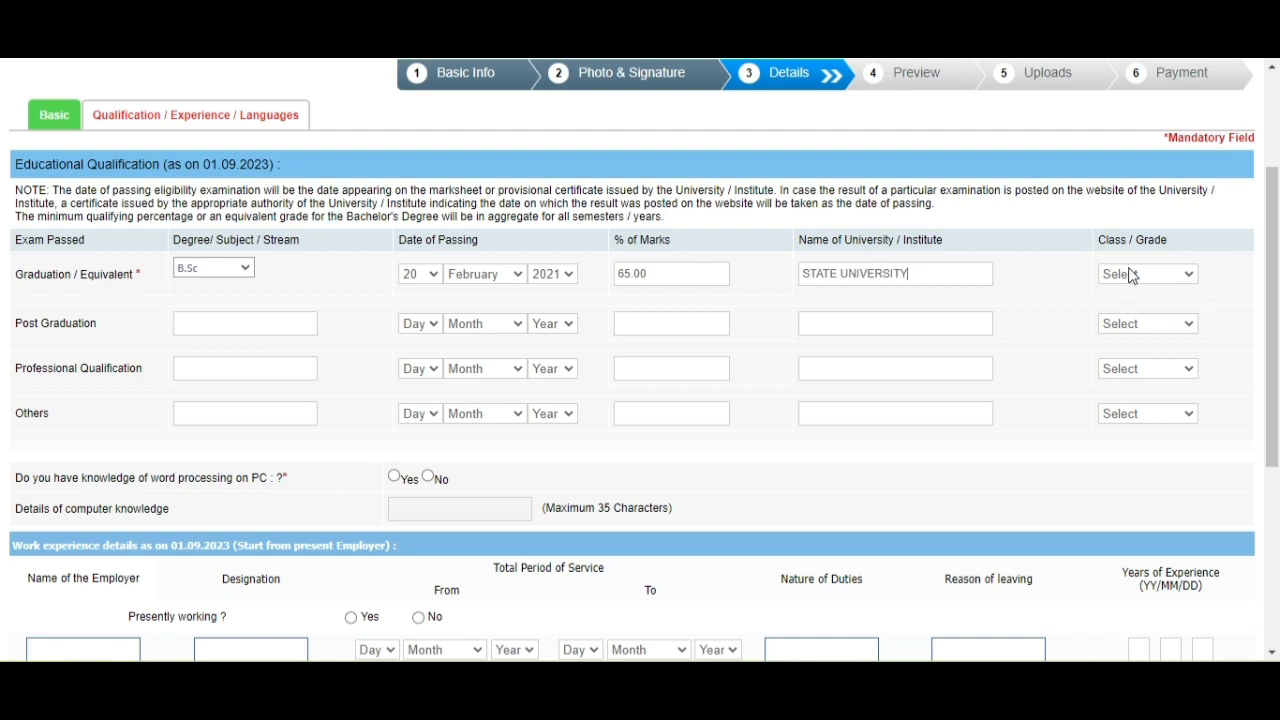
click(1130, 275)
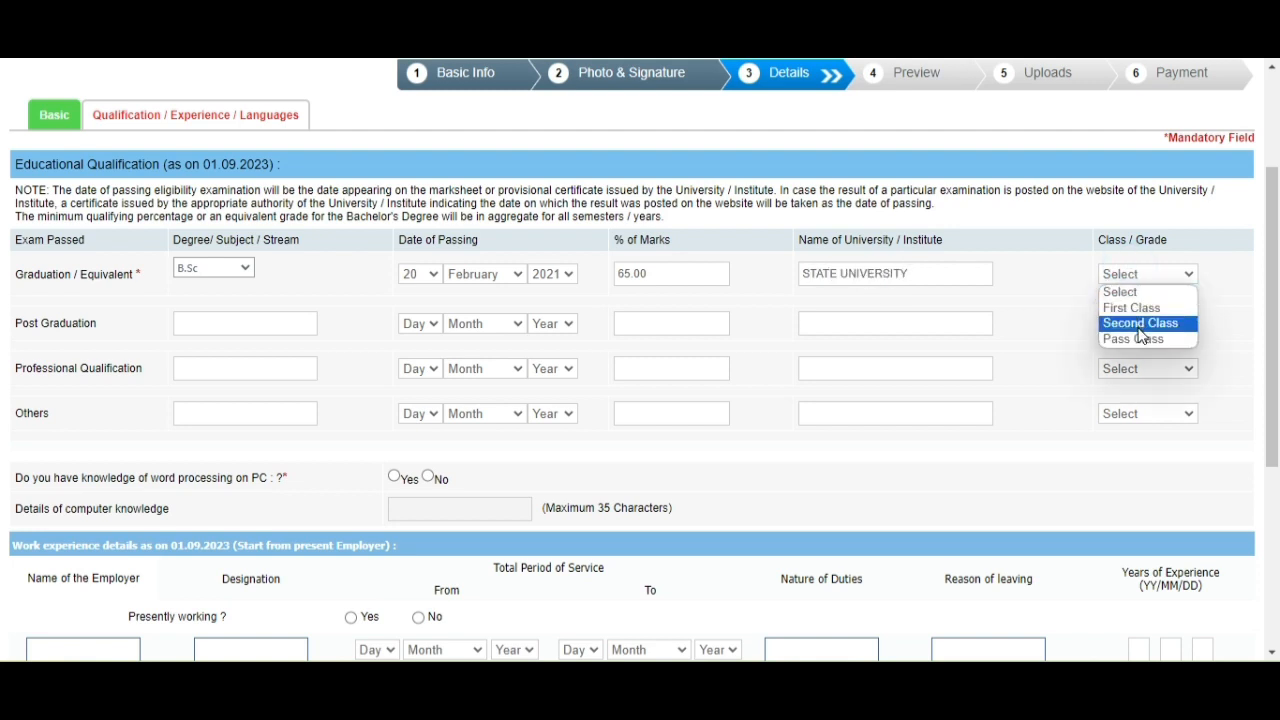
click(1131, 307)
scroll(240, 378, down, 1)
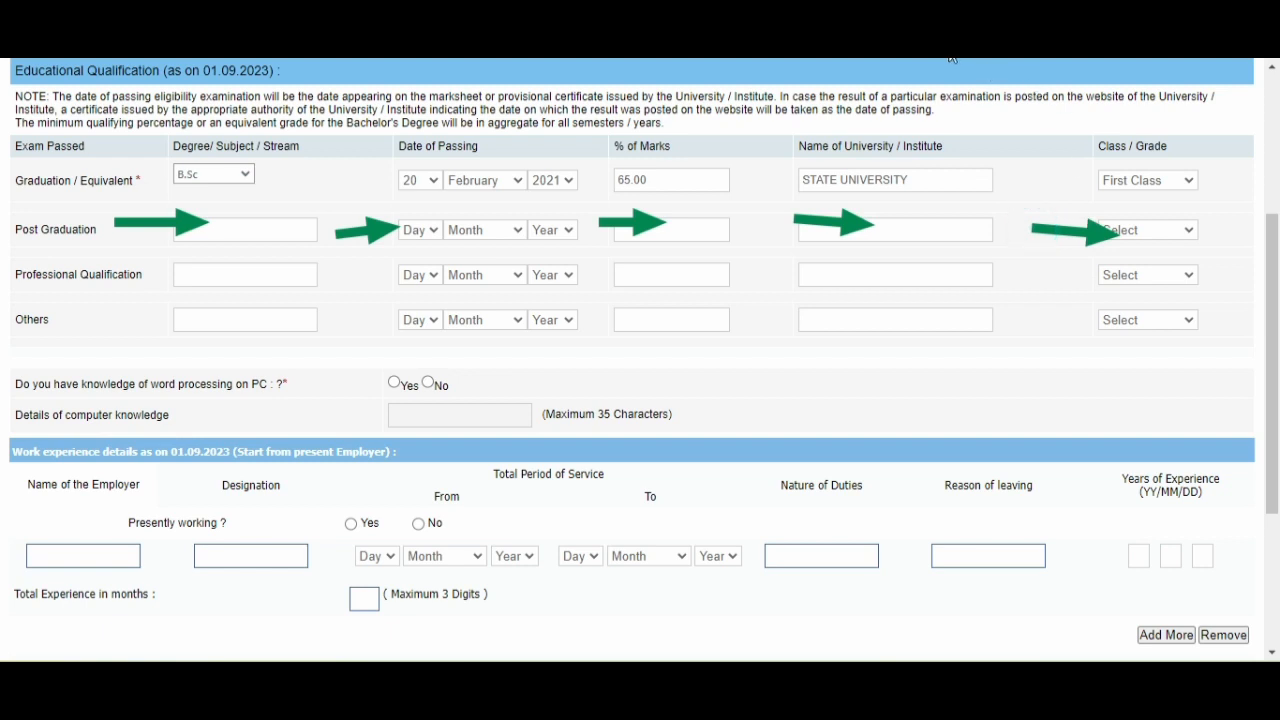
scroll(671, 155, down, 3)
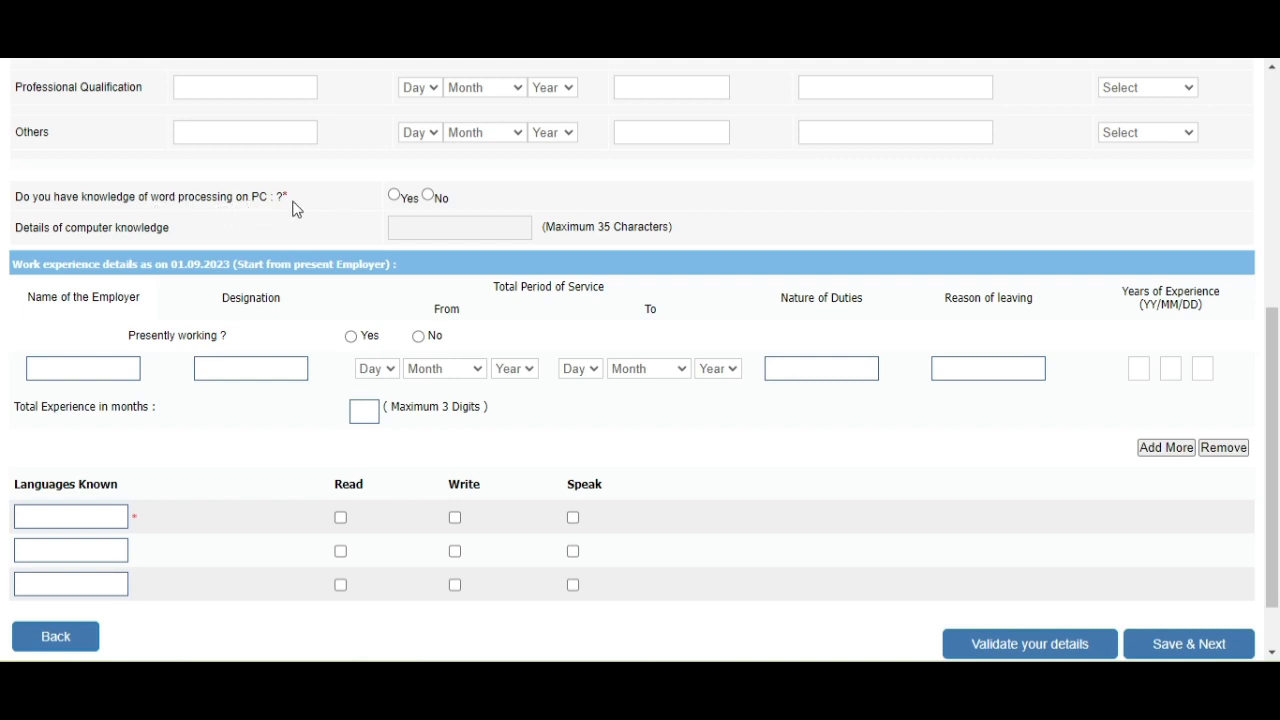
Answer No to the word-processing knowledge question.
click(396, 195)
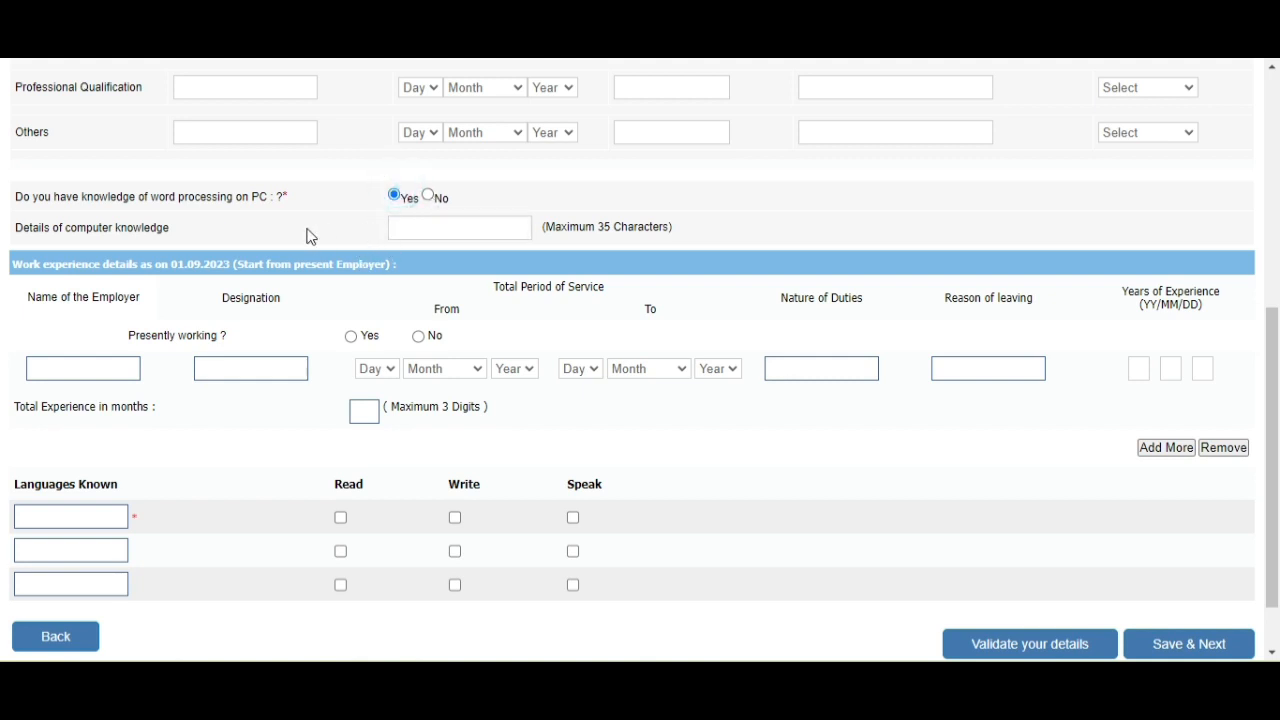
click(428, 195)
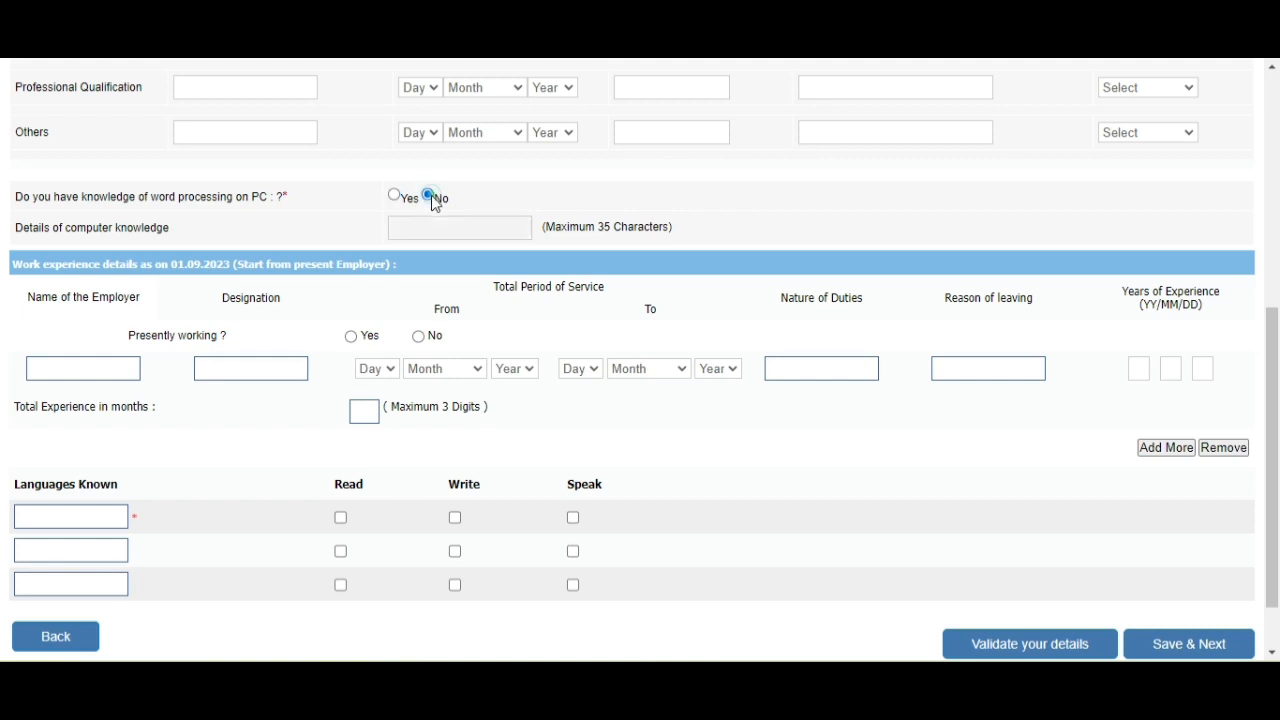
scroll(429, 194, down, 1)
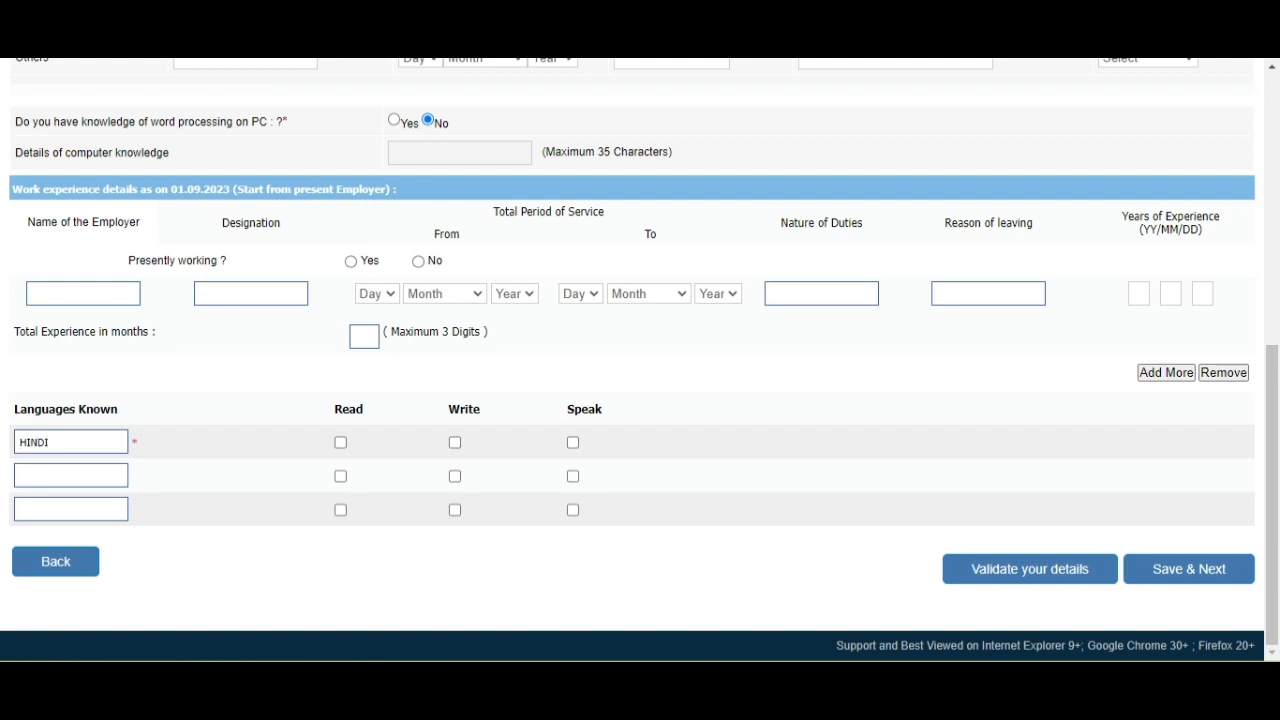
Mark HINDI as a language you can read, write and speak.
click(341, 442)
click(456, 444)
click(574, 447)
Validate the details and switch word-processing knowledge to Yes.
click(1054, 589)
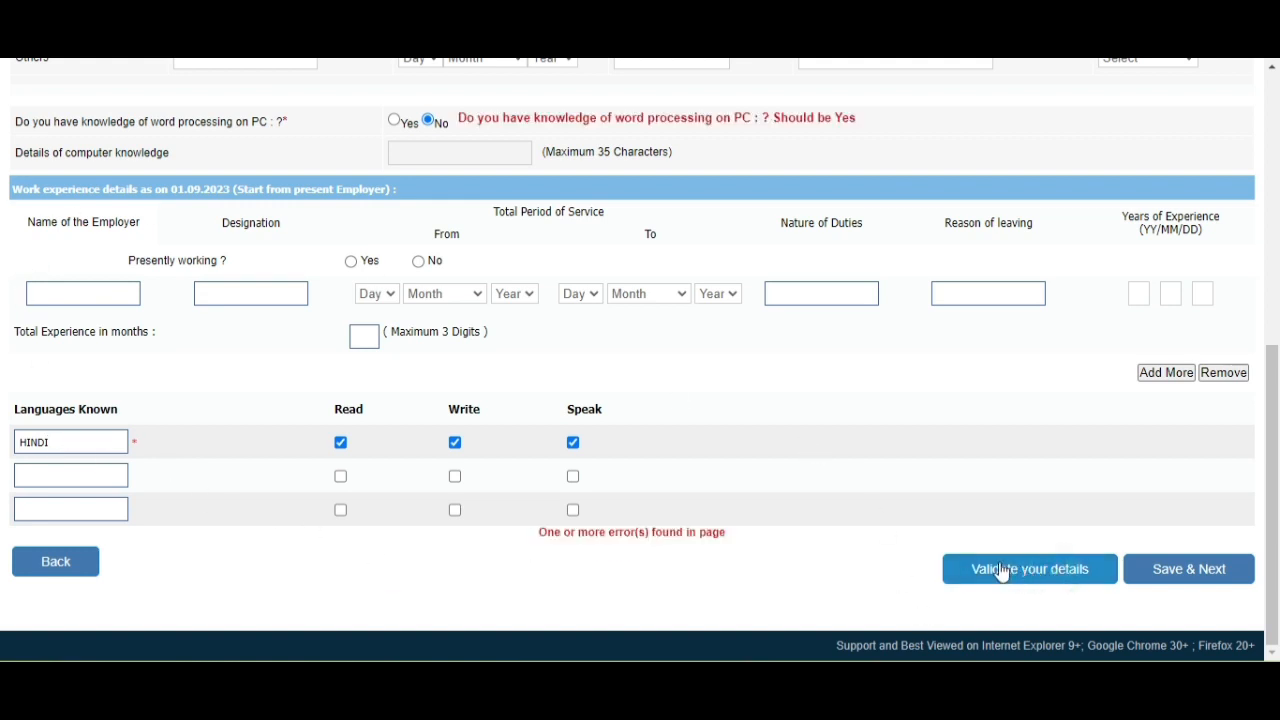
scroll(689, 423, up, 2)
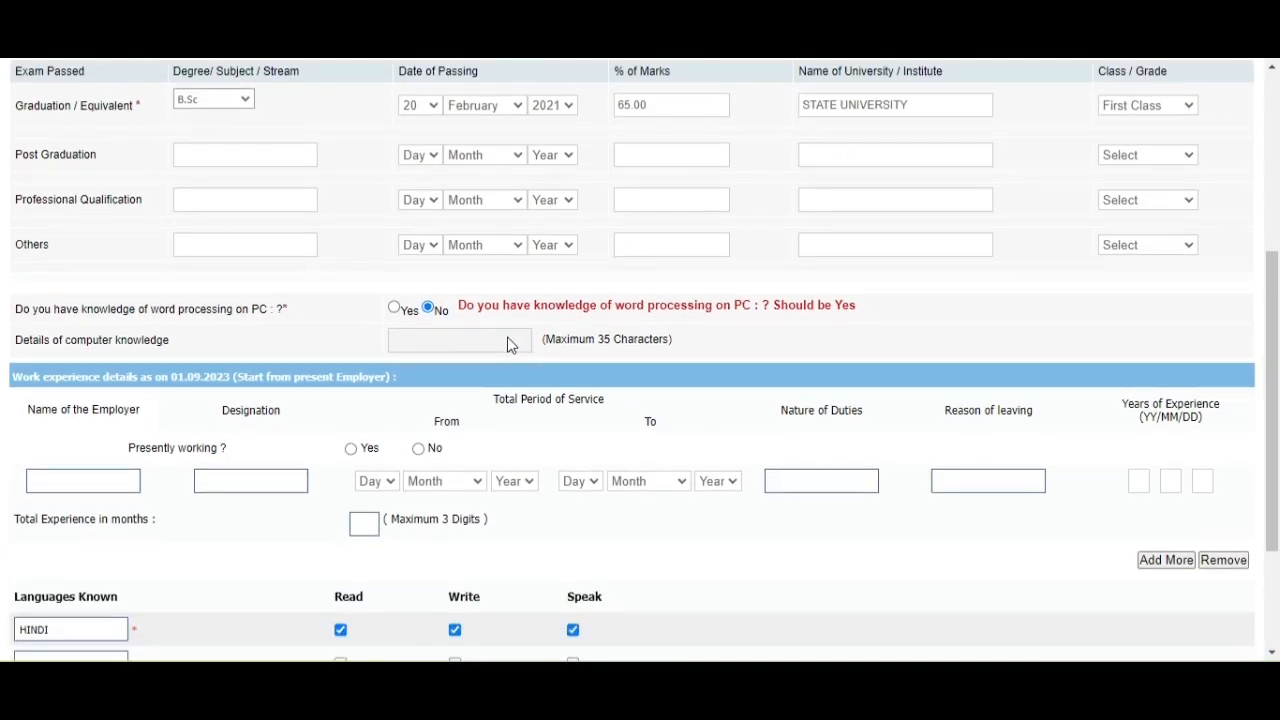
scroll(600, 500, down, 2)
scroll(523, 354, up, 2)
click(394, 308)
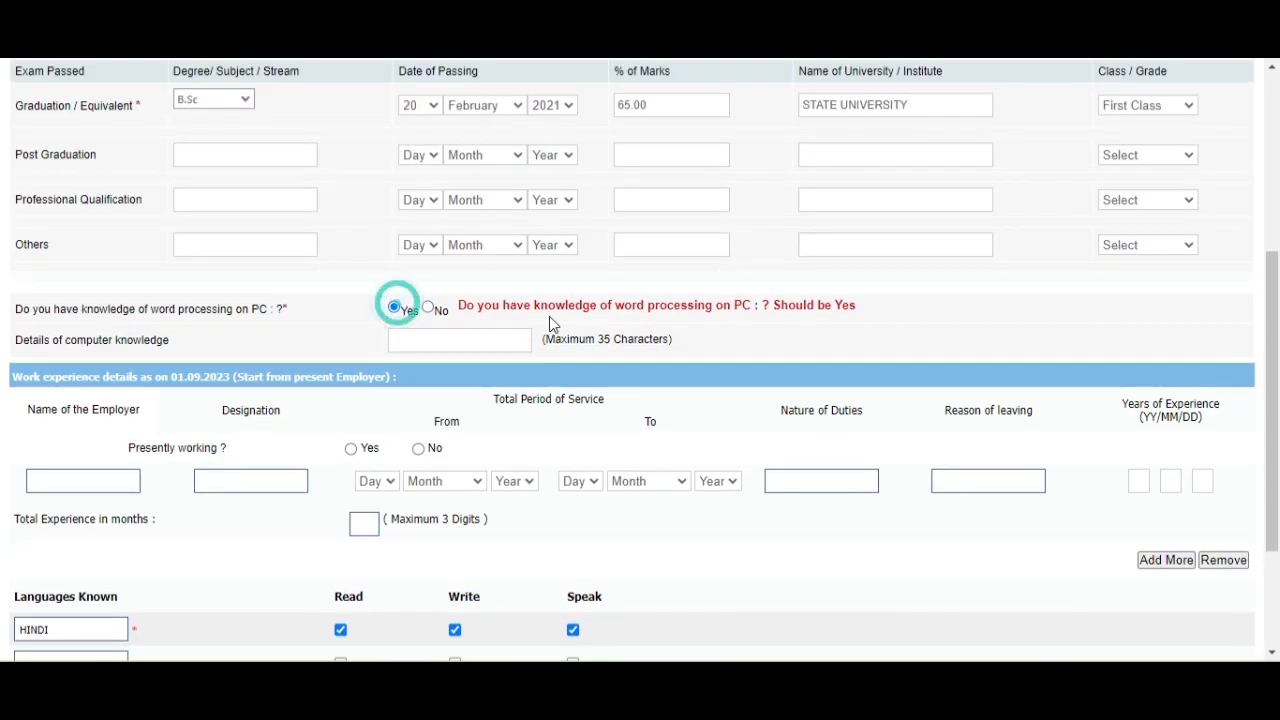
scroll(600, 310, down, 1)
scroll(760, 316, up, 2)
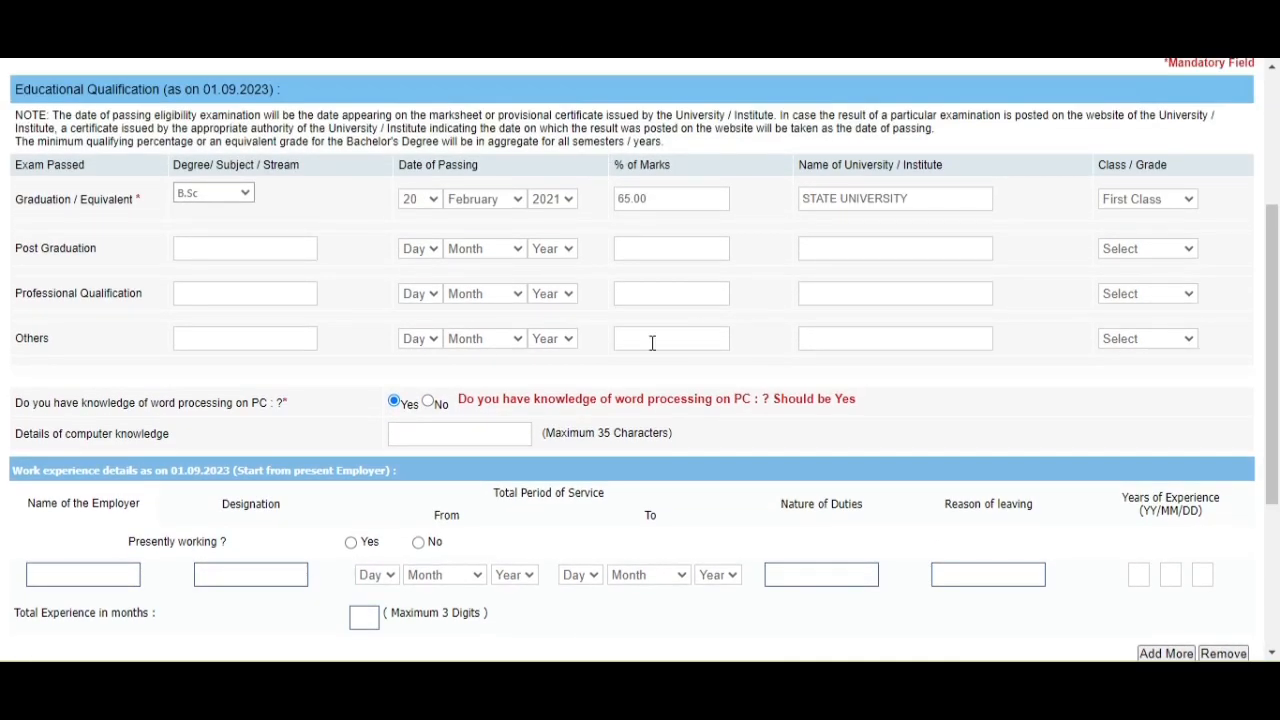
scroll(671, 410, down, 1)
Enter BASIC as the computer knowledge details and save the Details step.
click(449, 340)
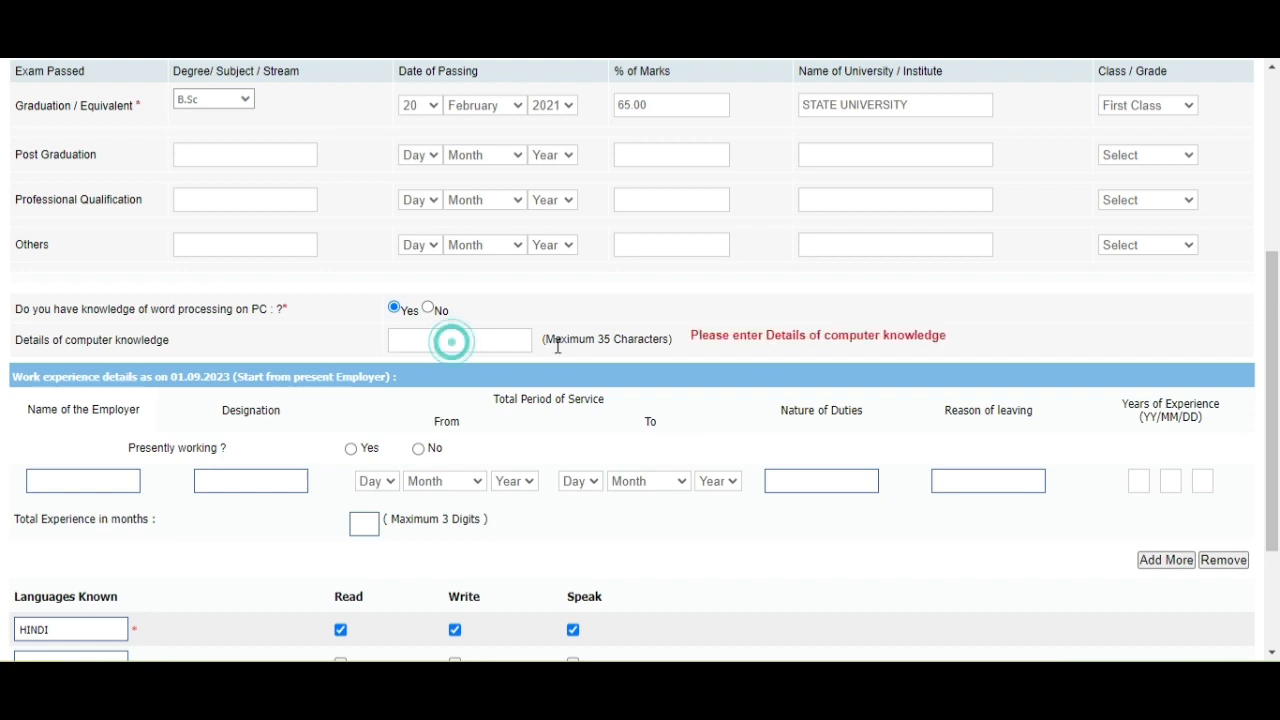
text(BASIC)
scroll(455, 343, down, 2)
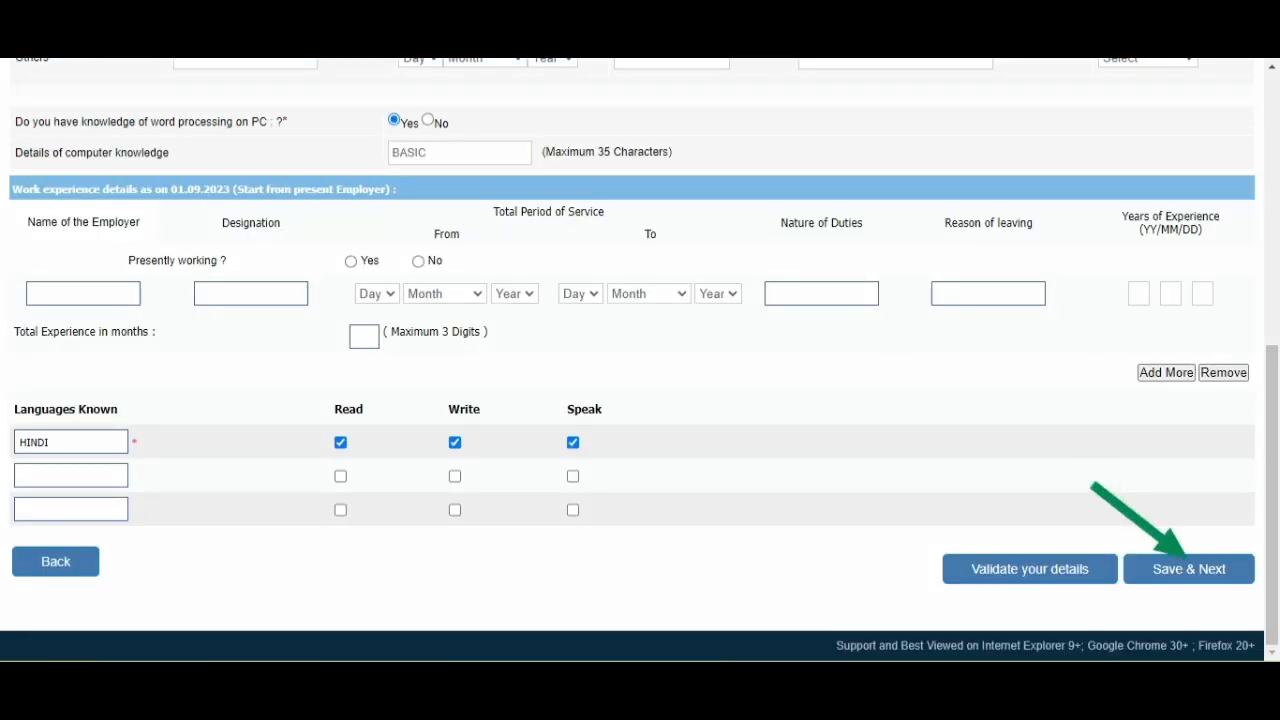
click(1203, 572)
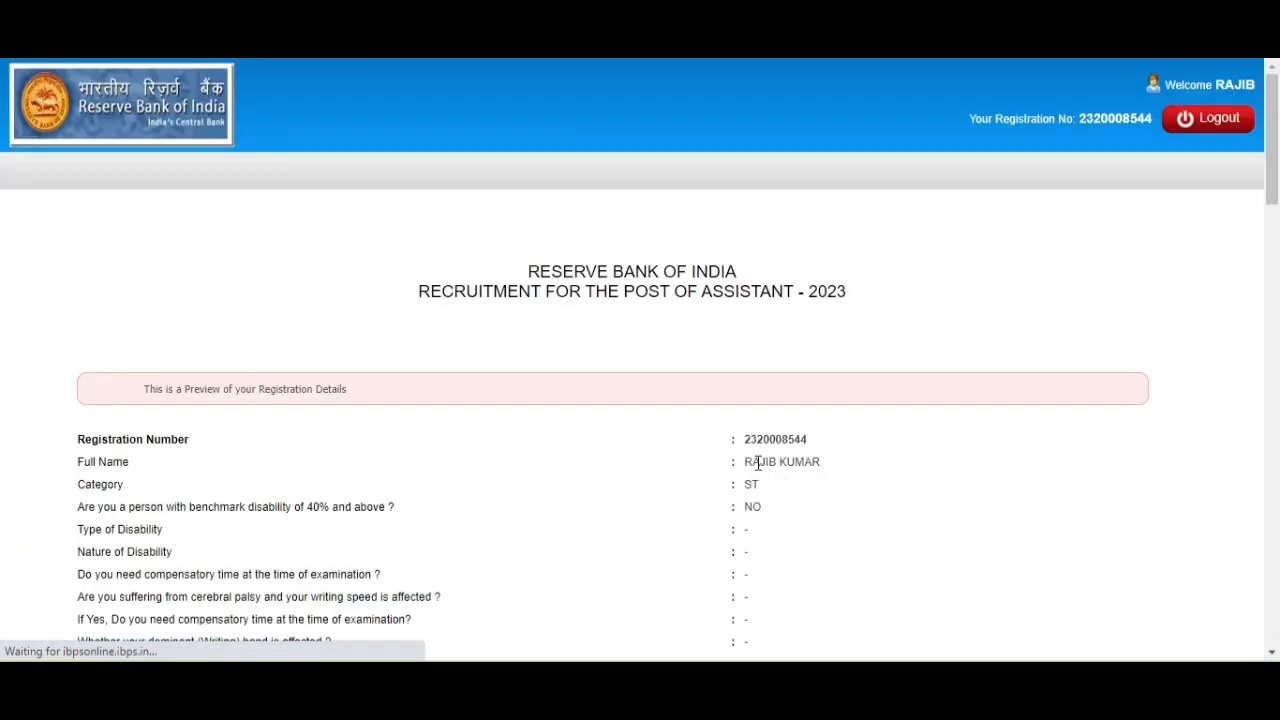
Scroll to the bottom of the preview and agree to the declaration.
scroll(730, 455, down, 2)
scroll(906, 246, down, 4)
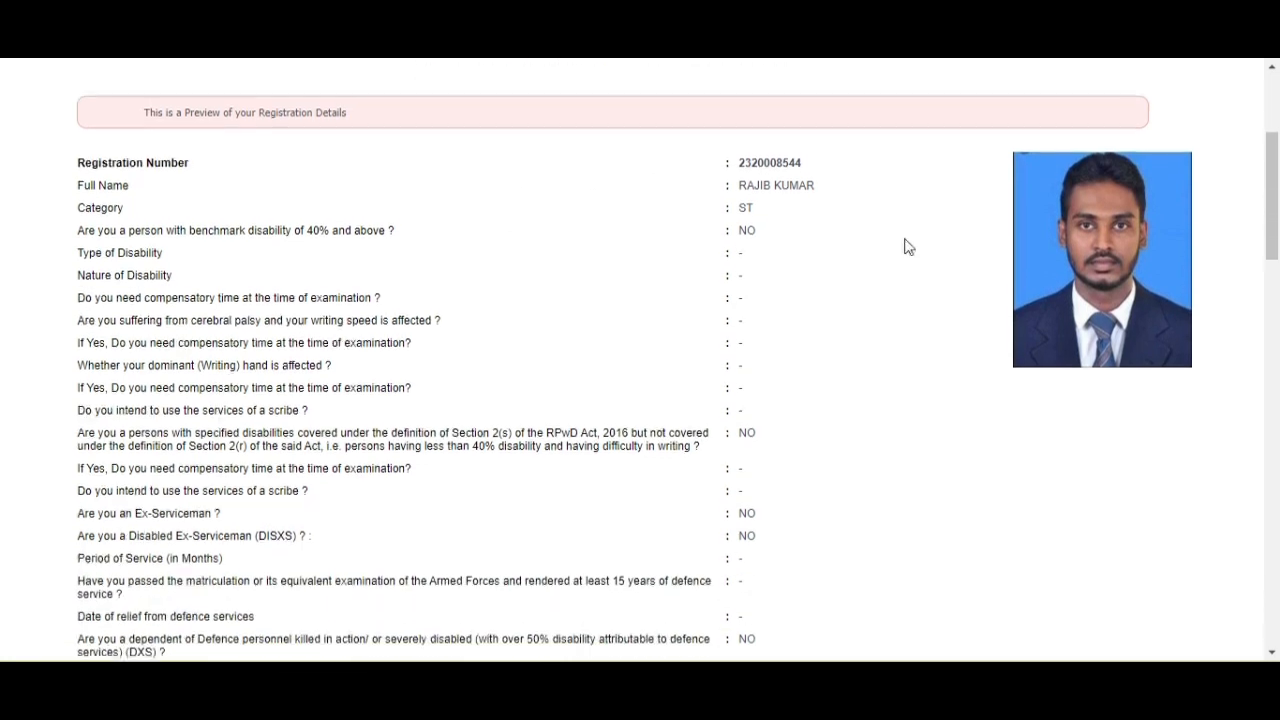
scroll(904, 322, down, 15)
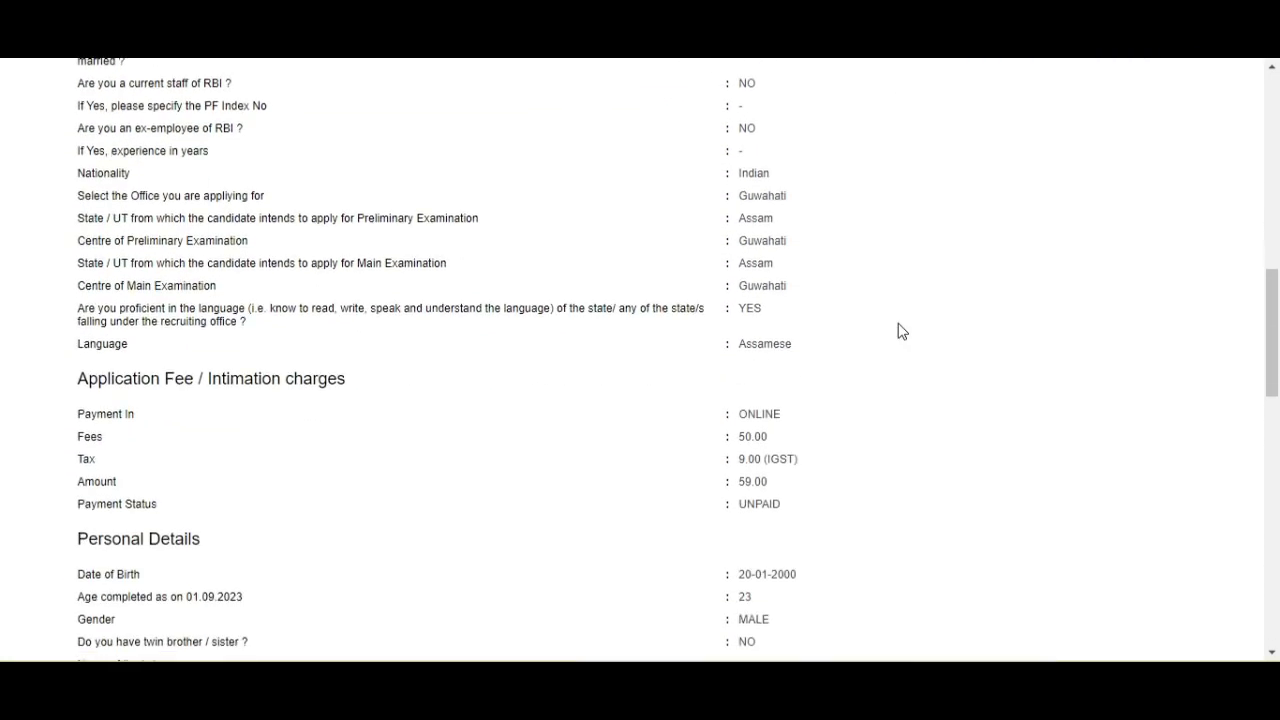
scroll(900, 331, down, 1)
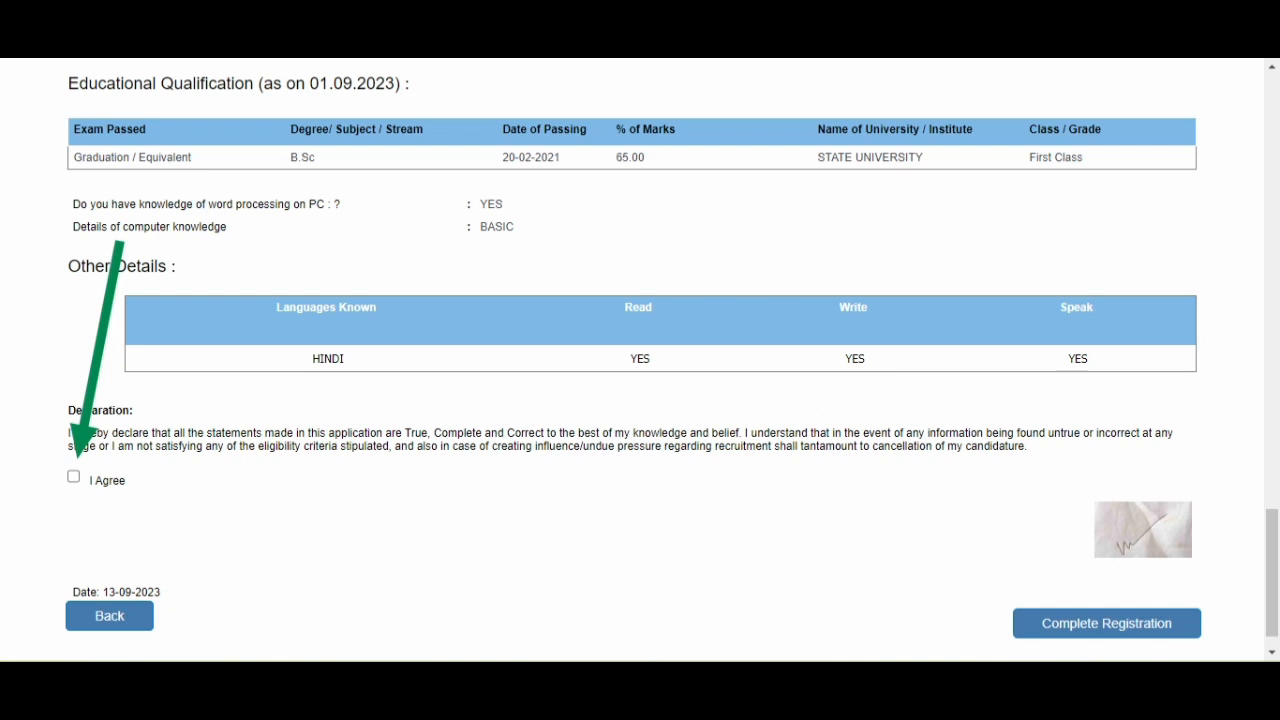
click(74, 477)
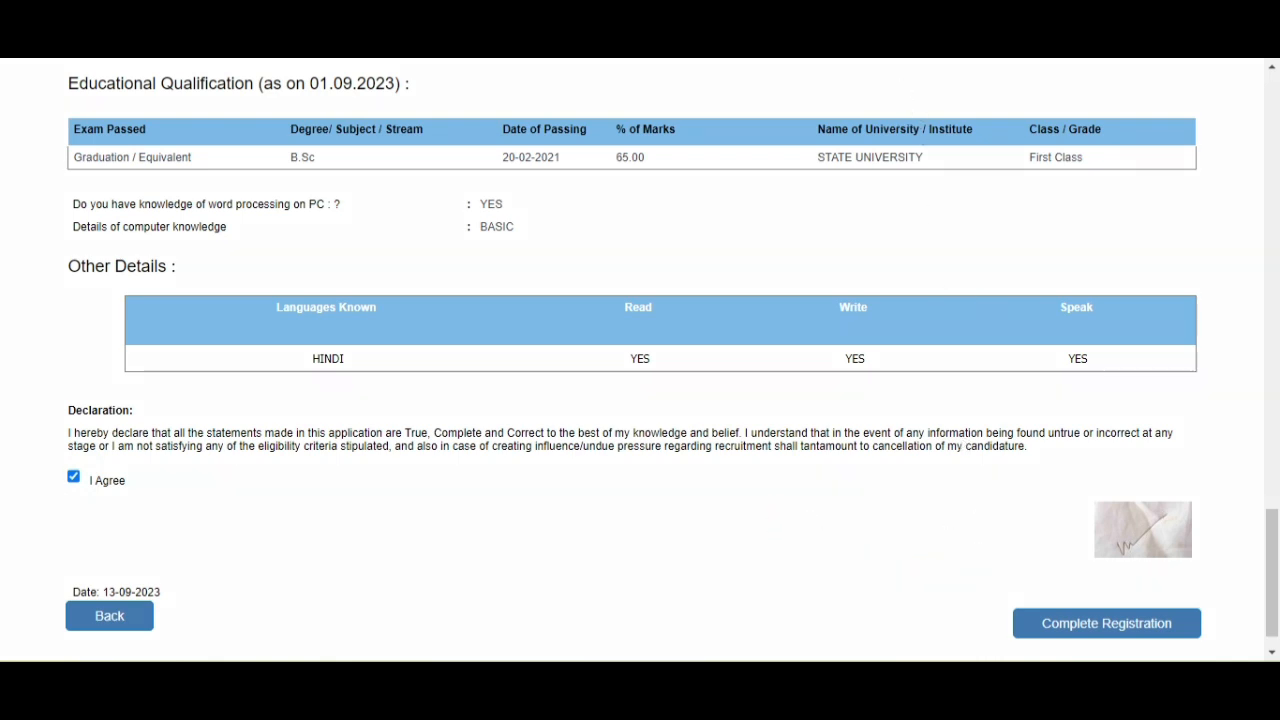
Complete the registration, accepting the no-further-changes warning and the continue confirmation.
click(1114, 623)
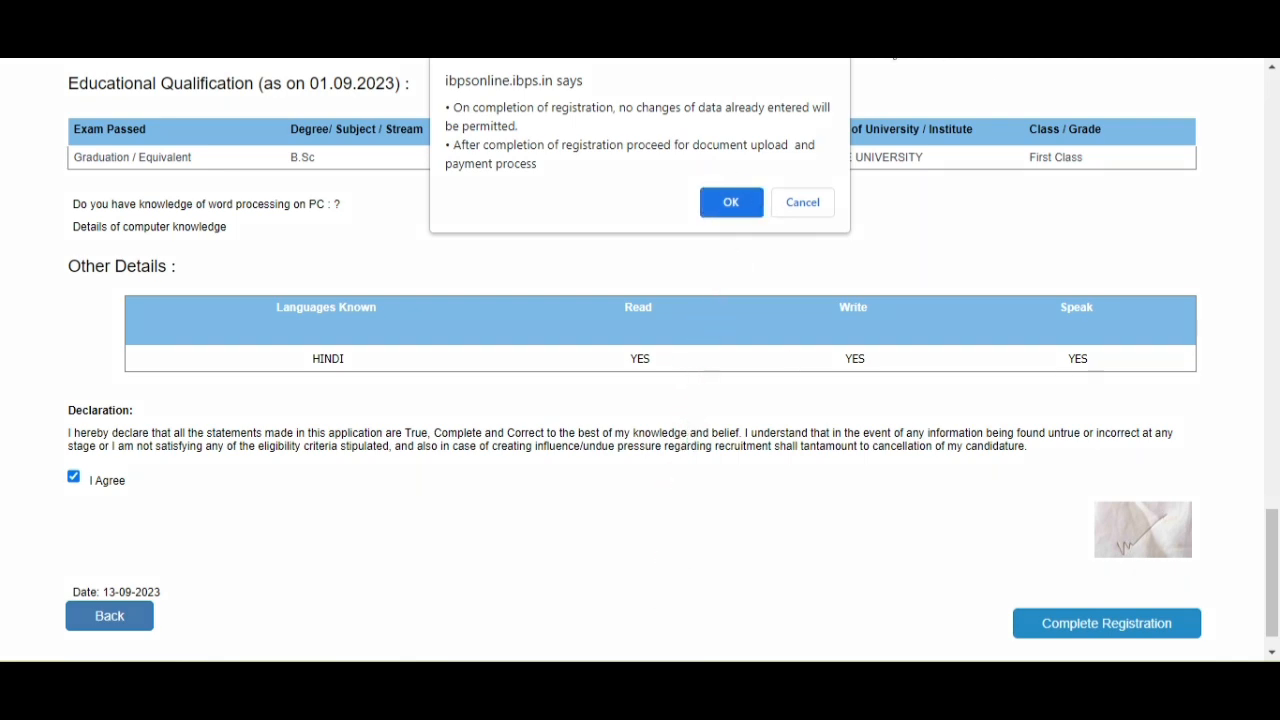
click(731, 202)
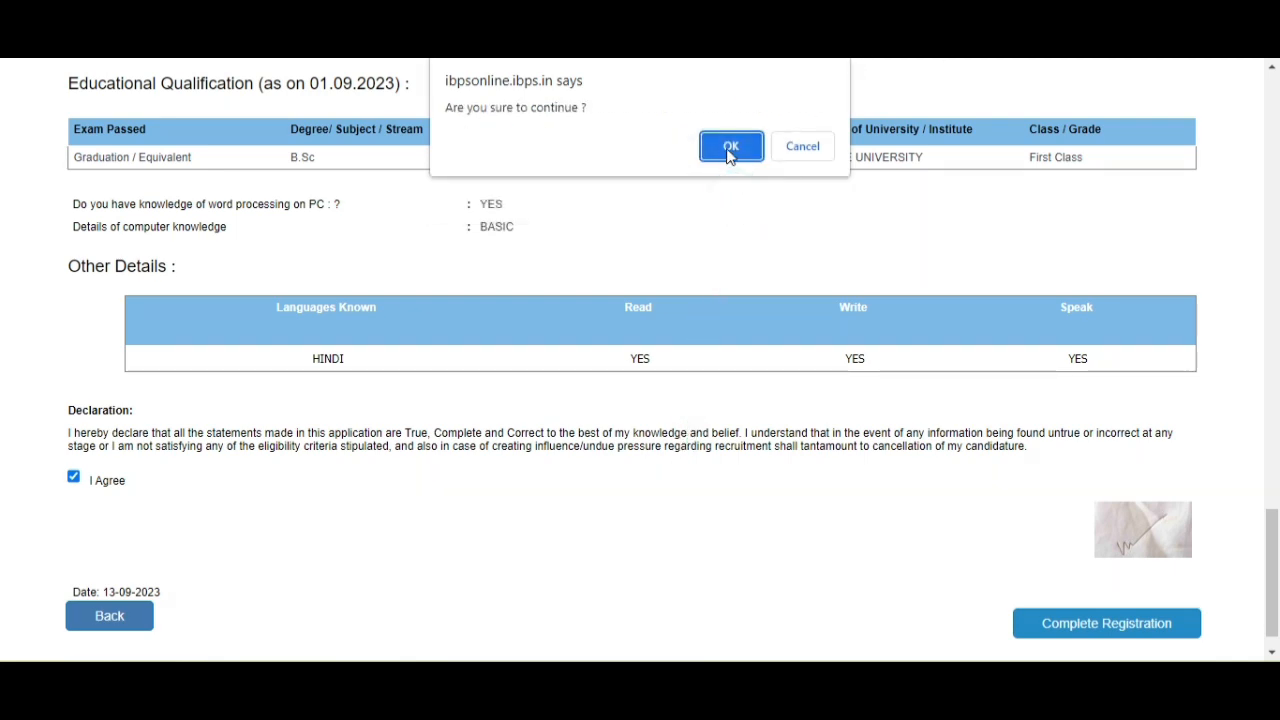
click(731, 148)
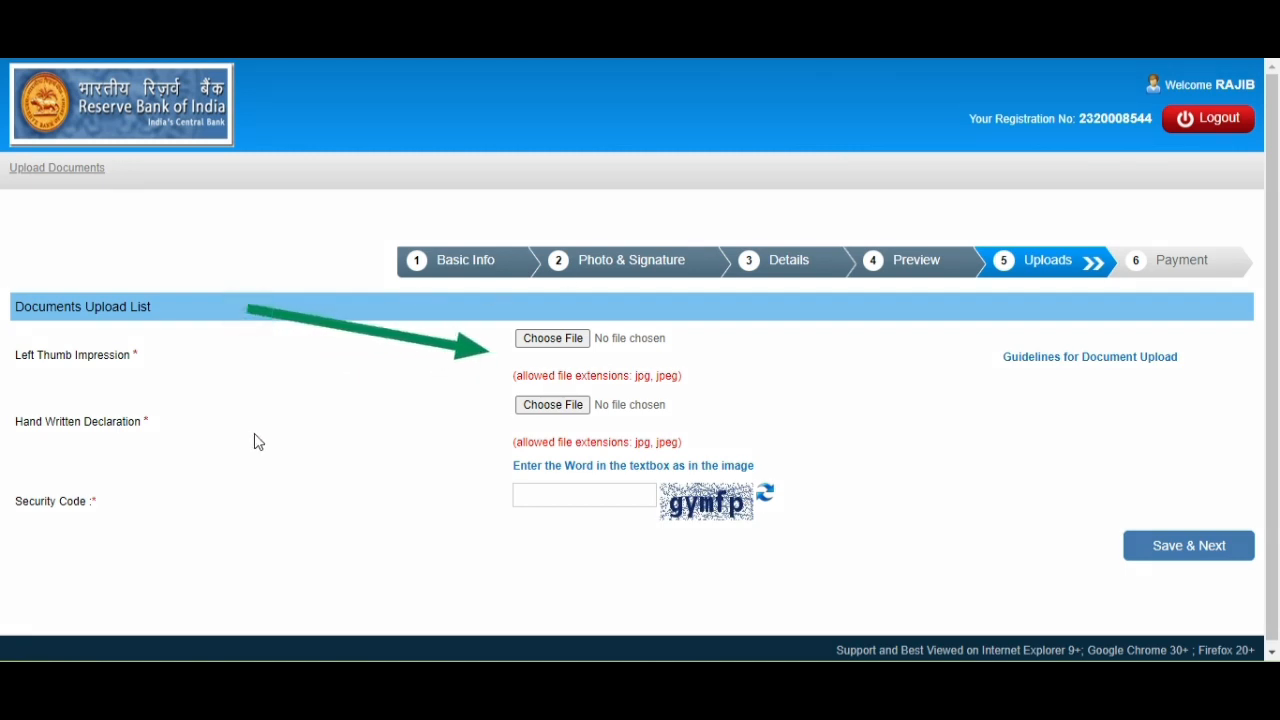
Highlight the declaration upload, captcha refresh, security code and save button for viewers.
drag(251, 429, 500, 428)
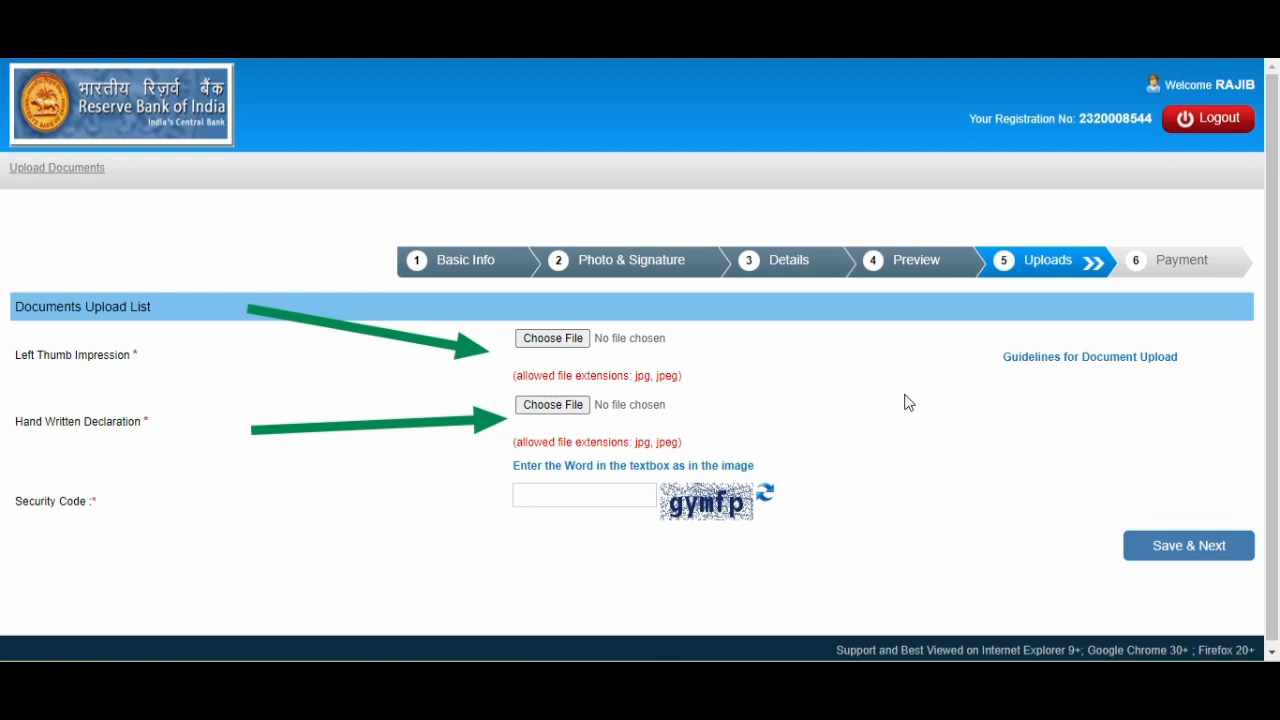
drag(893, 420, 797, 491)
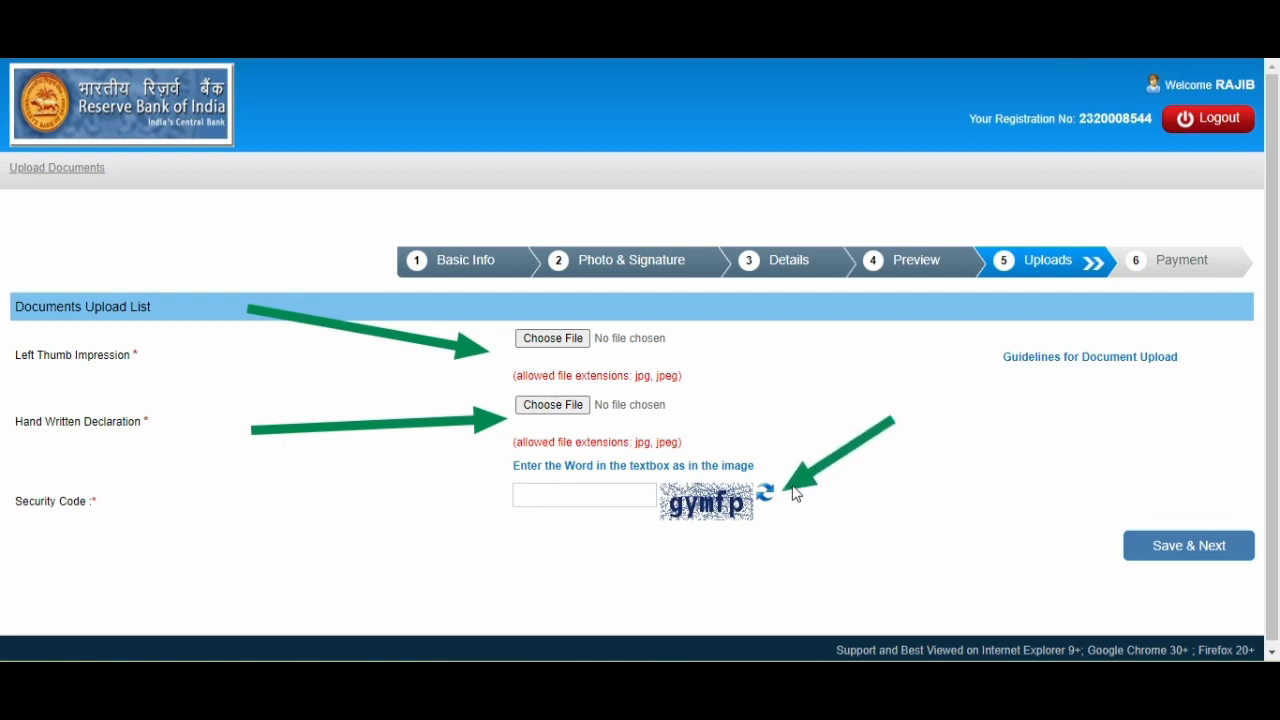
drag(366, 546, 562, 500)
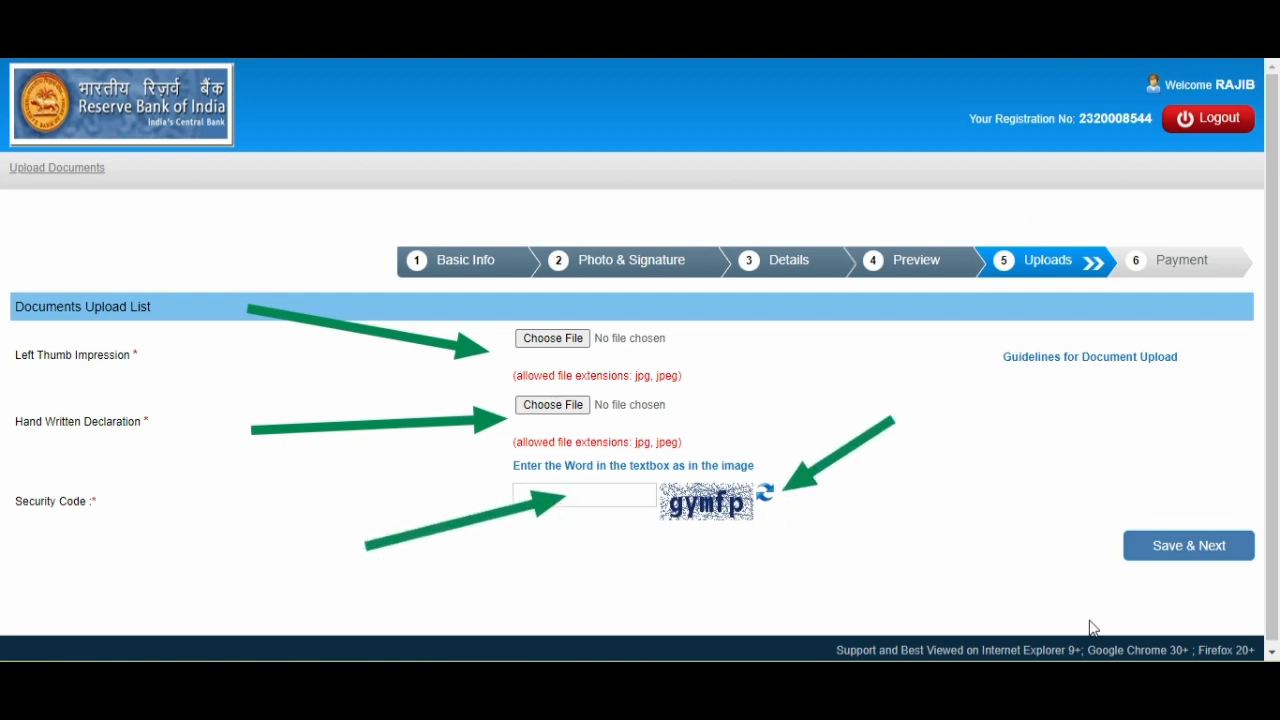
drag(983, 408, 1130, 522)
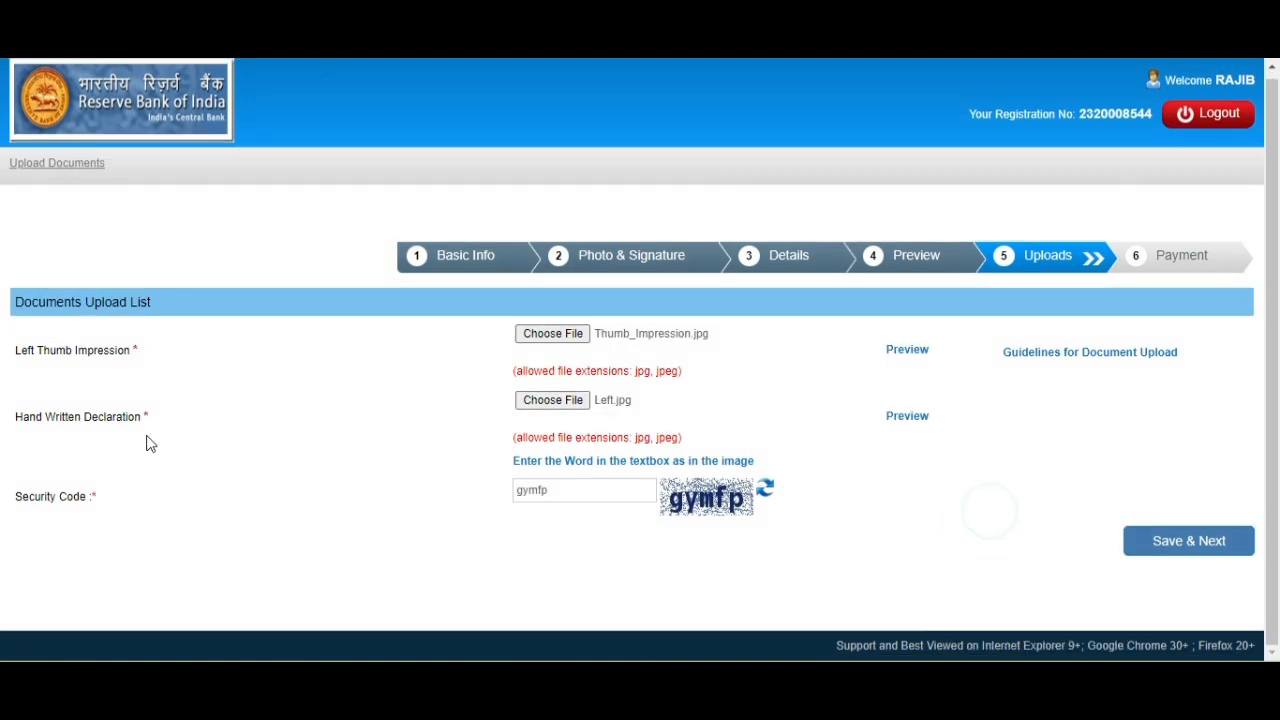
Attach Thumb_Impression.jpg as the left thumb impression, preview it, and save the uploads.
click(549, 334)
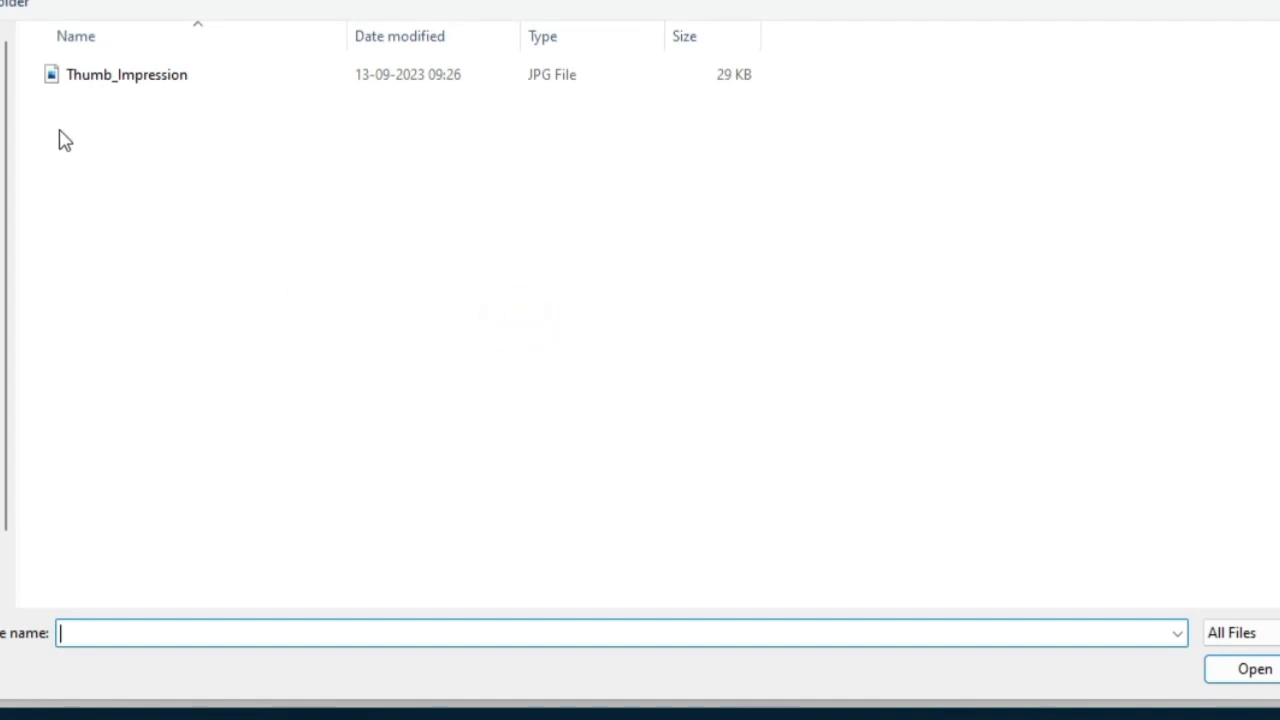
click(114, 75)
click(1262, 670)
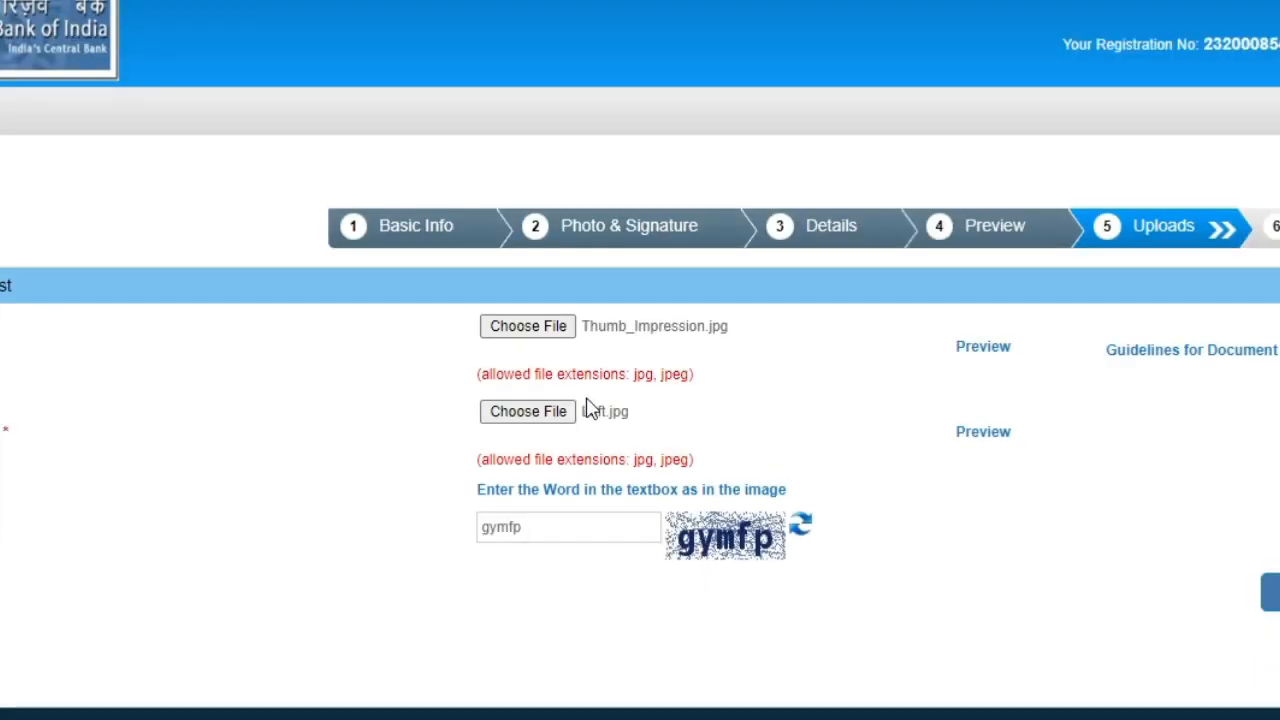
click(990, 346)
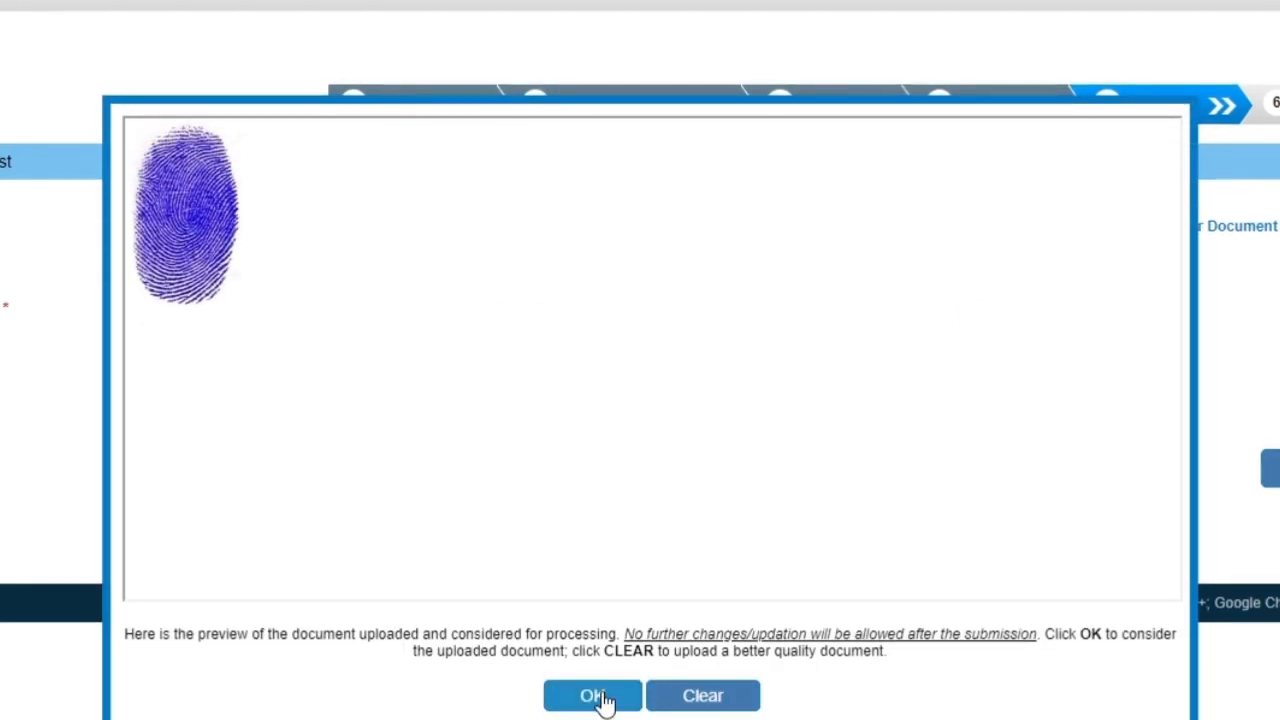
click(593, 696)
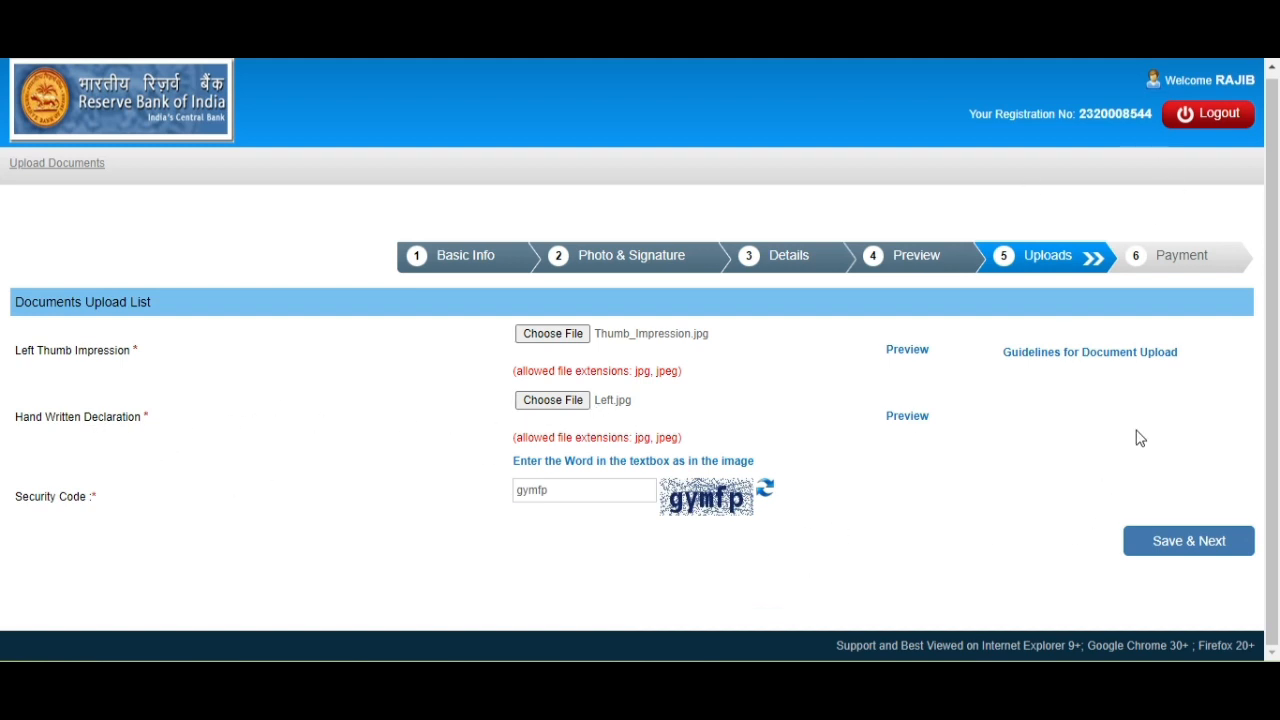
click(1176, 548)
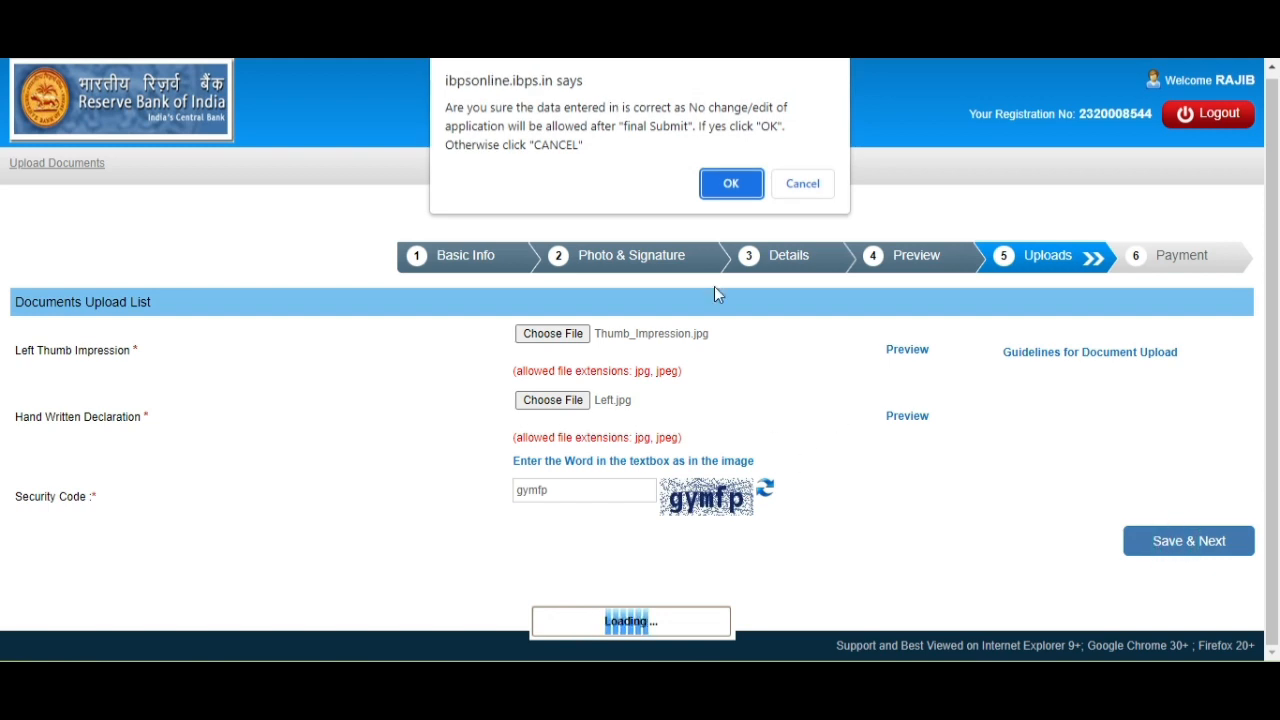
Confirm final submission of the application data and reach the card payment form.
click(728, 181)
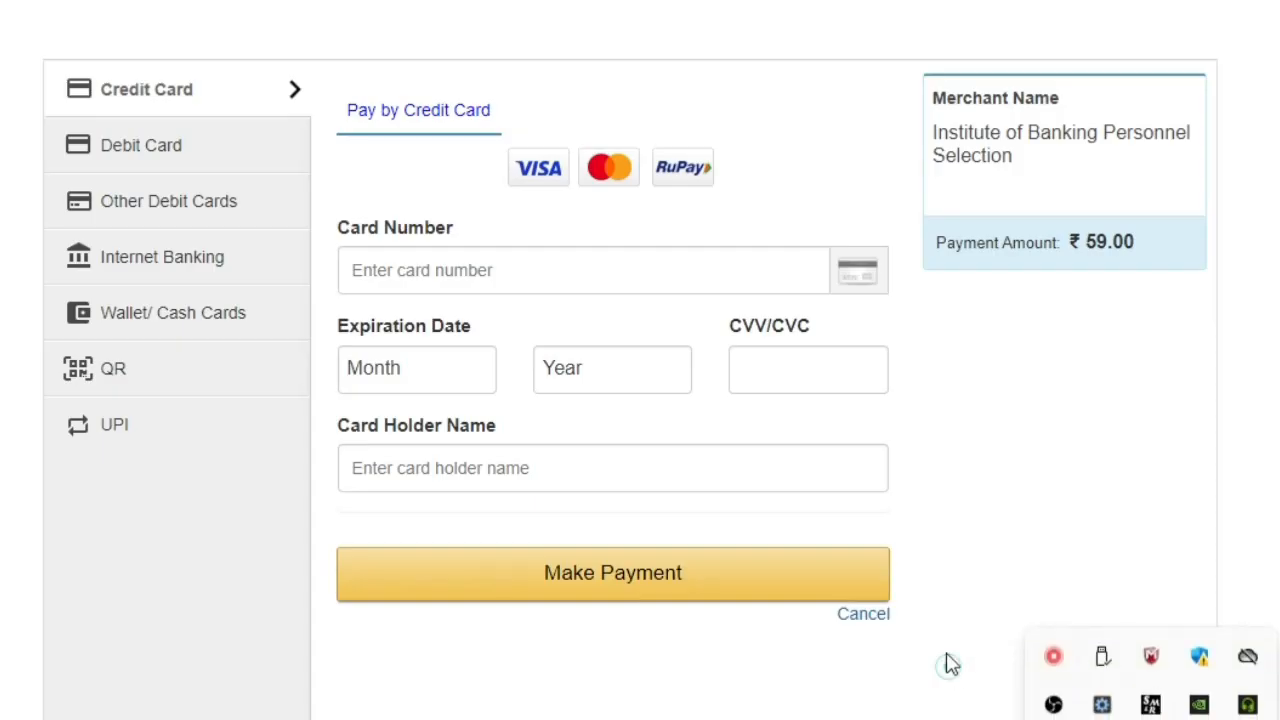
click(950, 665)
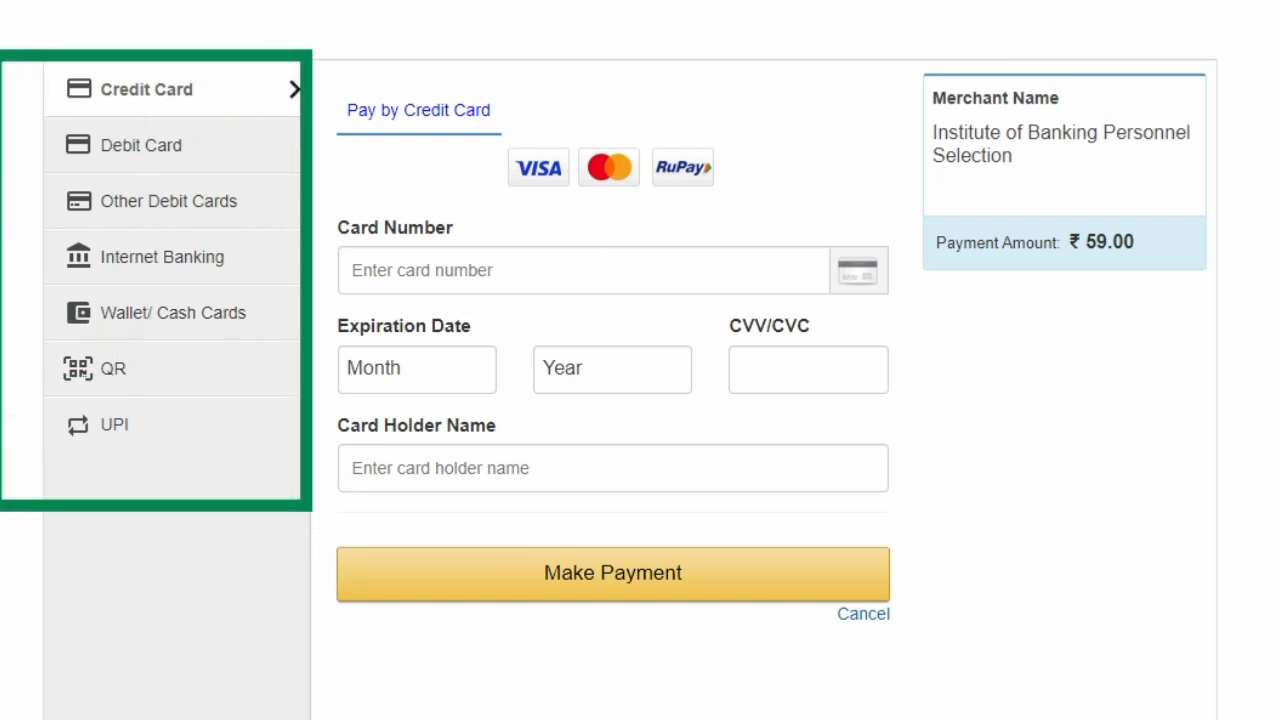
click(425, 270)
Set the card expiry to 04 (Apr) 2035, then move to the CVV and card holder name fields.
click(415, 383)
click(383, 490)
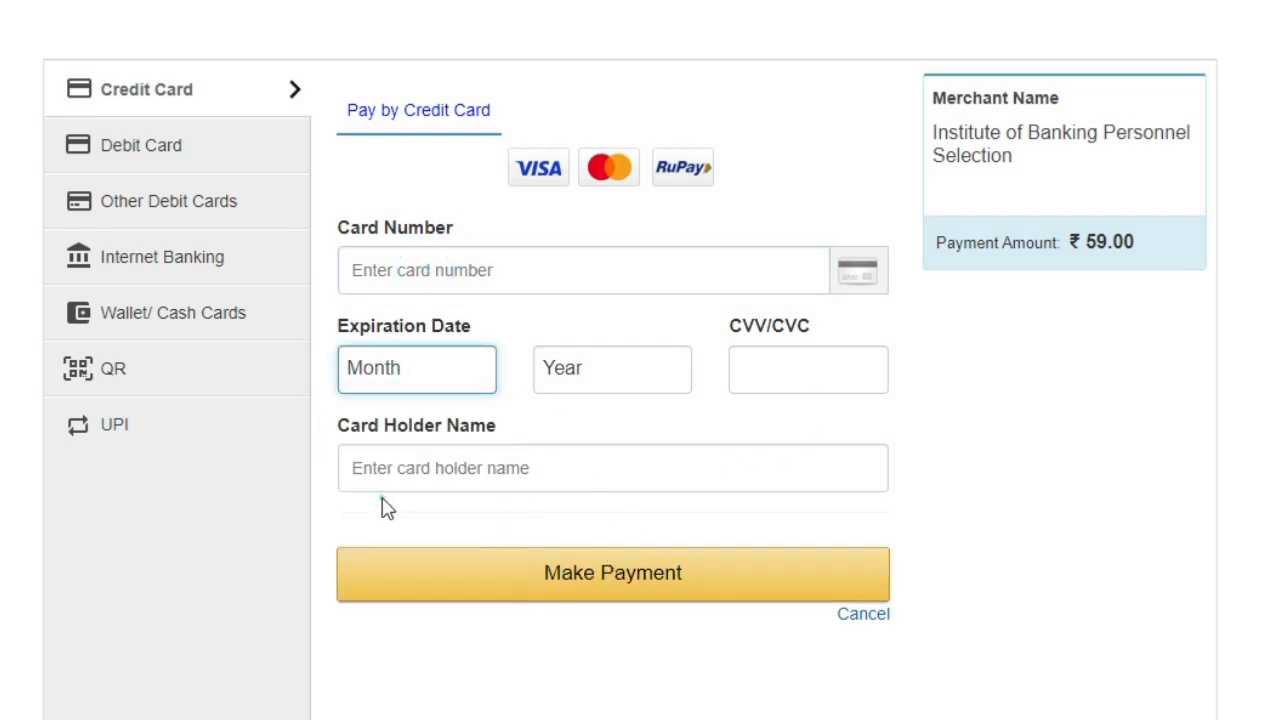
click(586, 366)
click(580, 206)
click(754, 358)
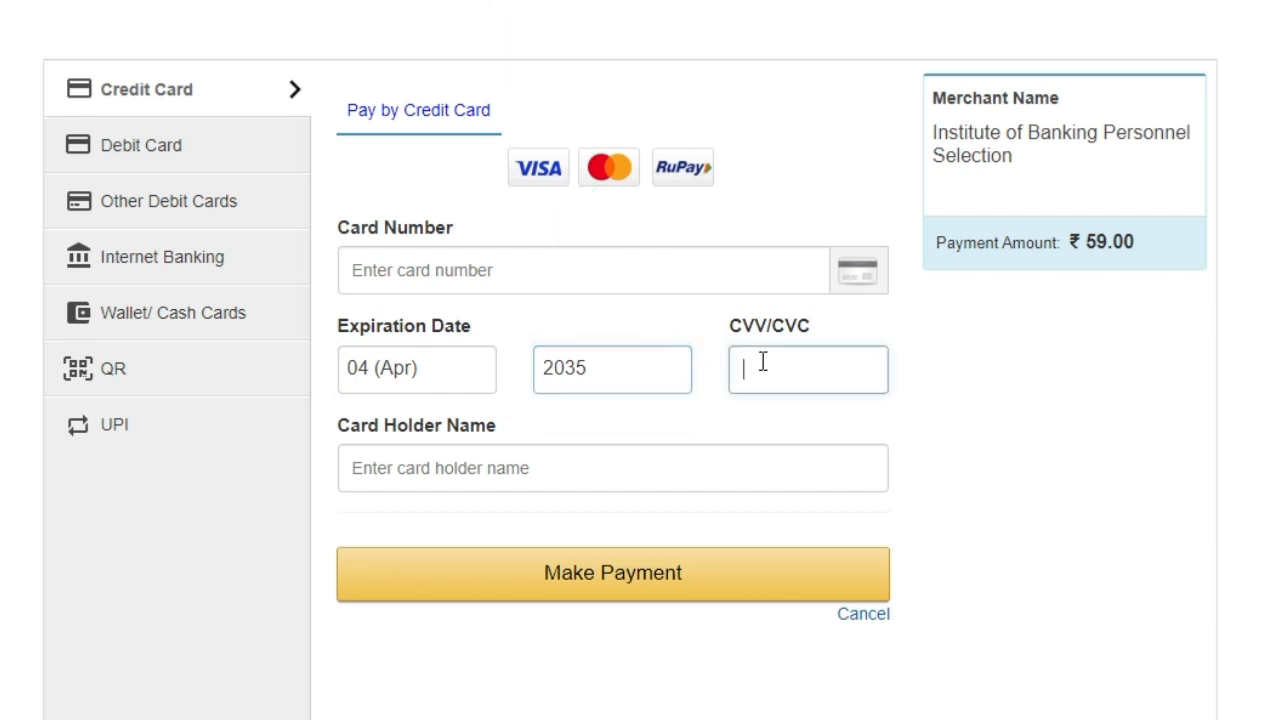
click(404, 478)
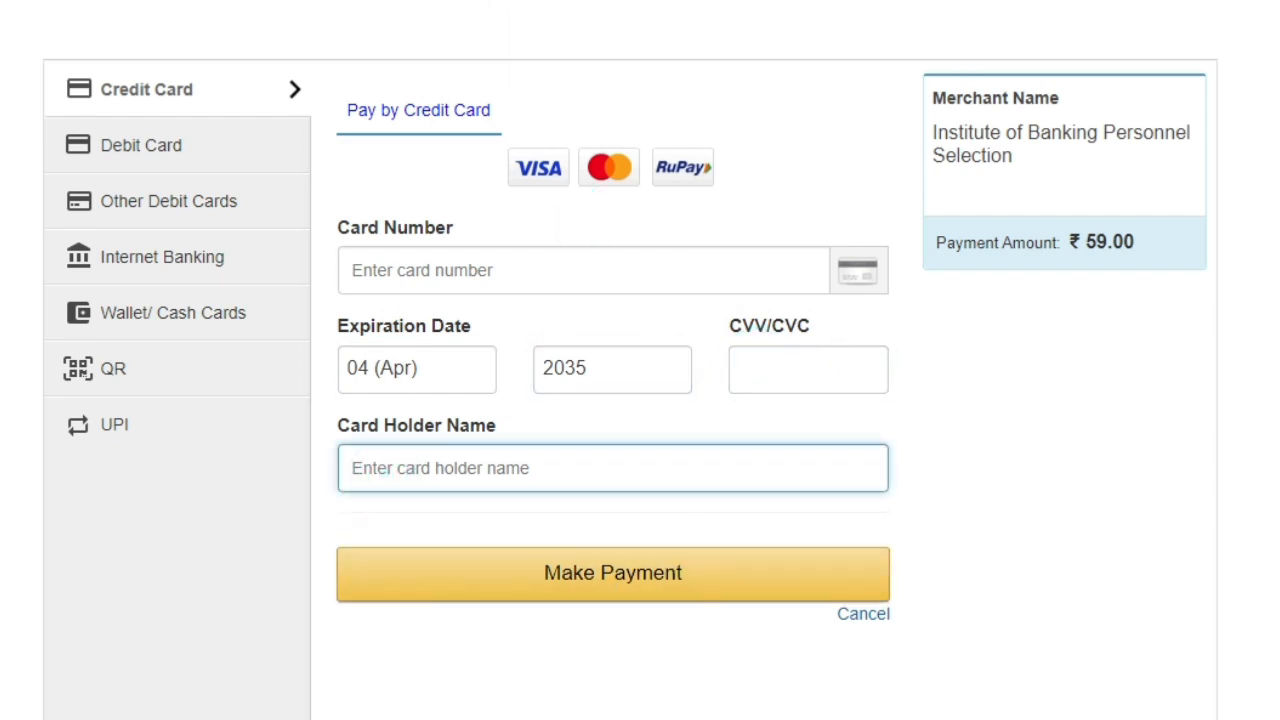
drag(1019, 531, 785, 567)
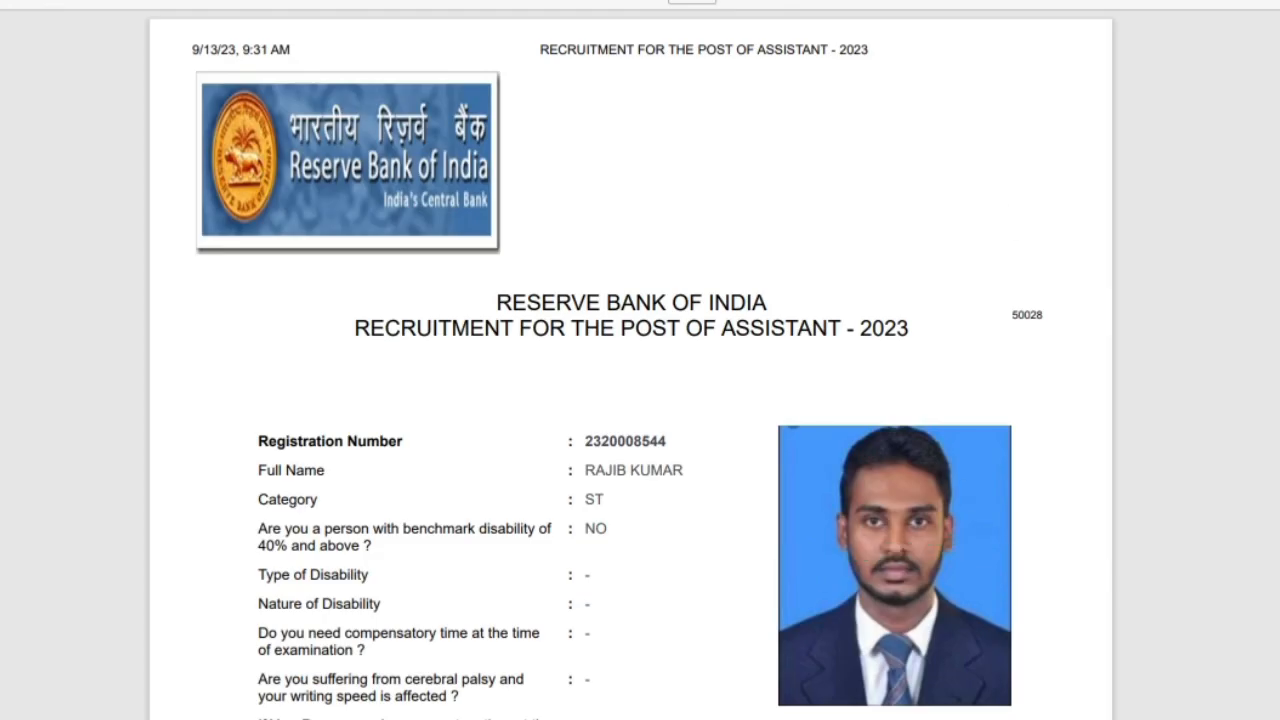
Zoom the application PDF in twice and scroll through the form, outlining its title.
scroll(845, 300, down, 3)
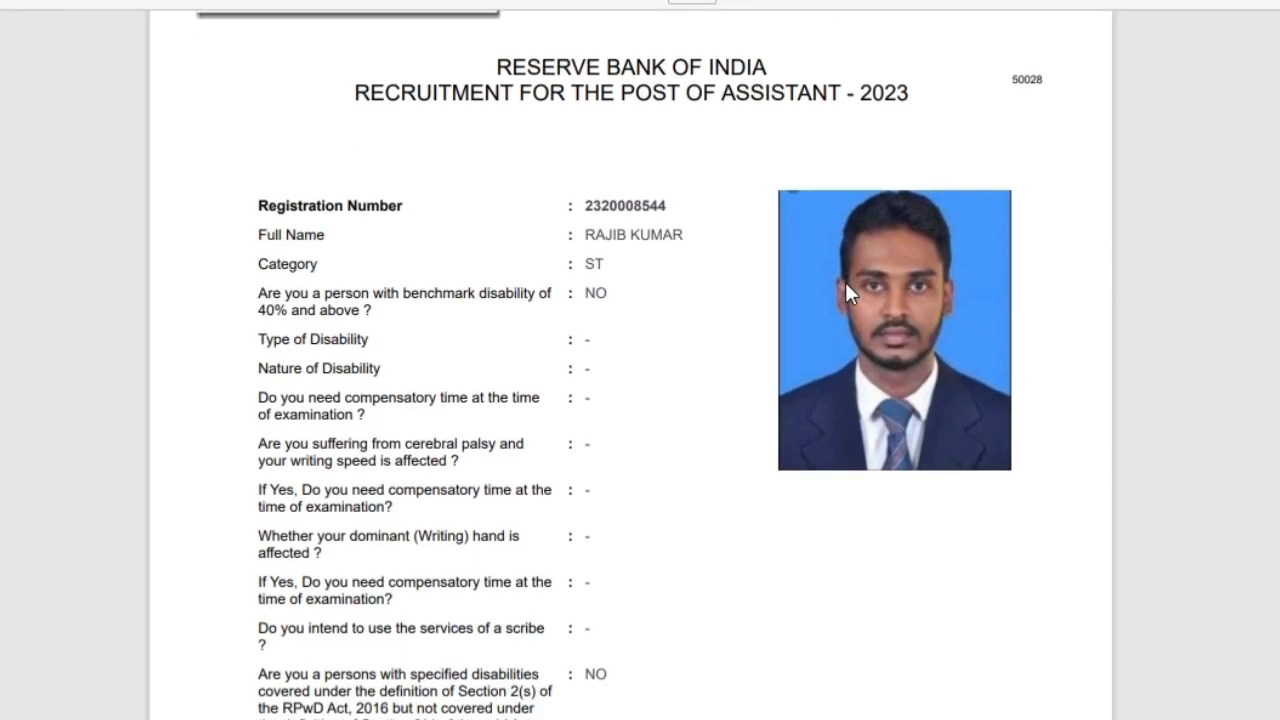
click(590, 0)
click(590, 0)
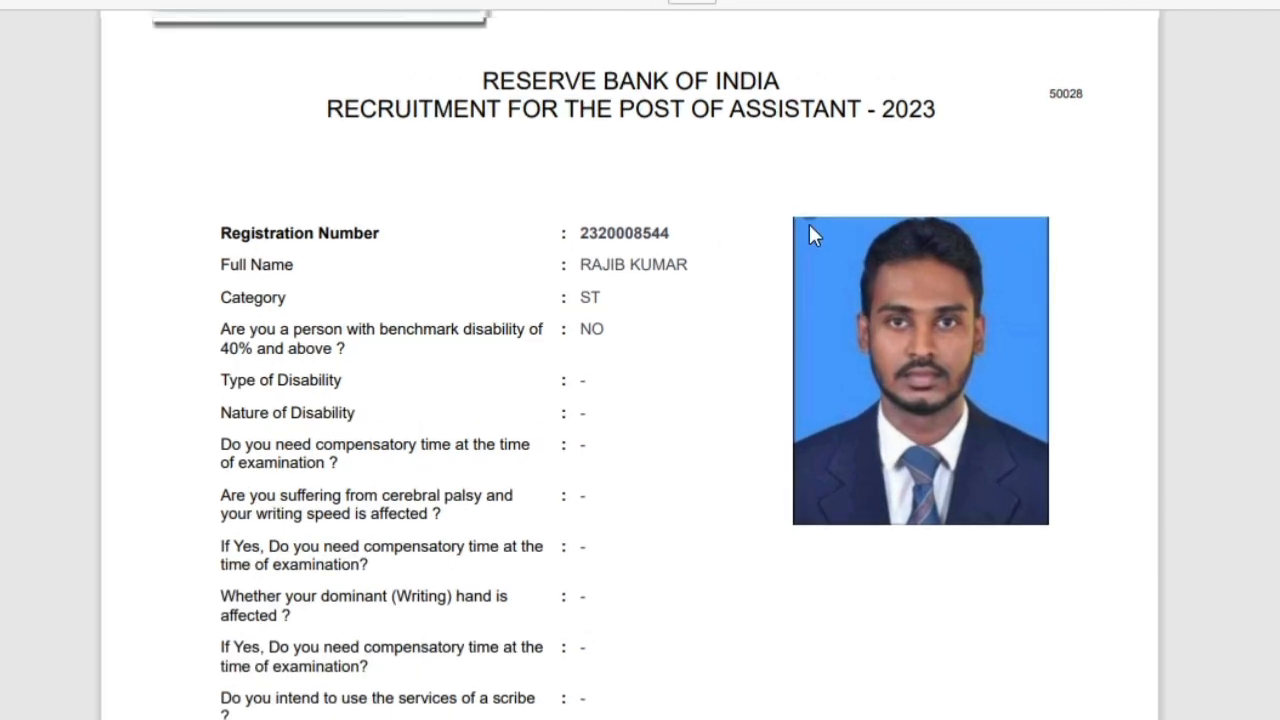
scroll(809, 226, up, 2)
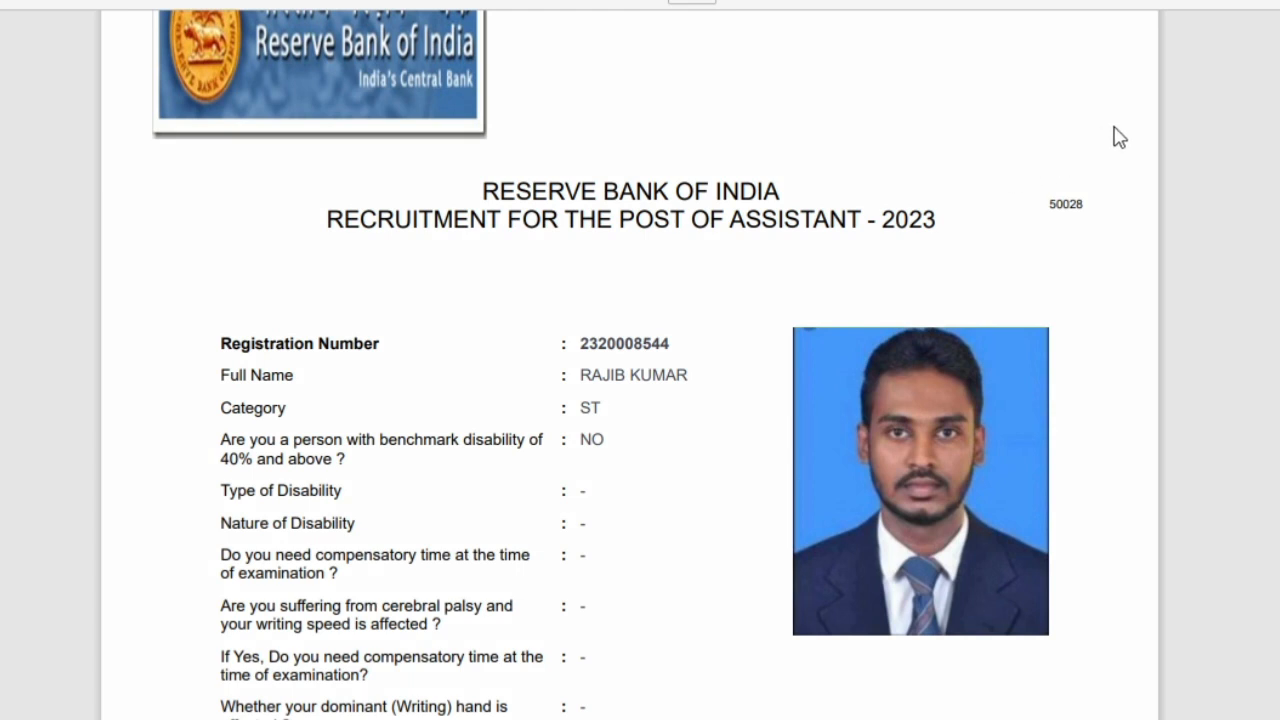
mouse_move(1110, 128)
mouse_down()
mouse_move(669, 314)
mouse_move(306, 302)
mouse_up()
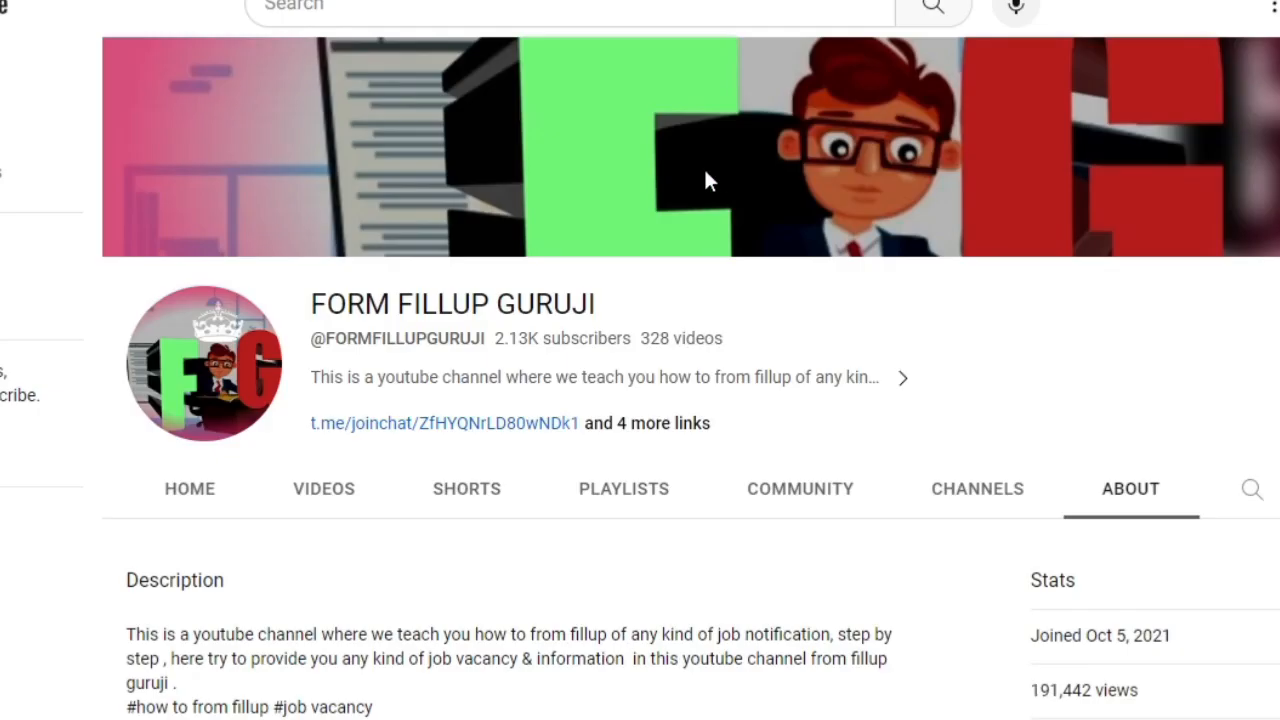
scroll(706, 180, down, 3)
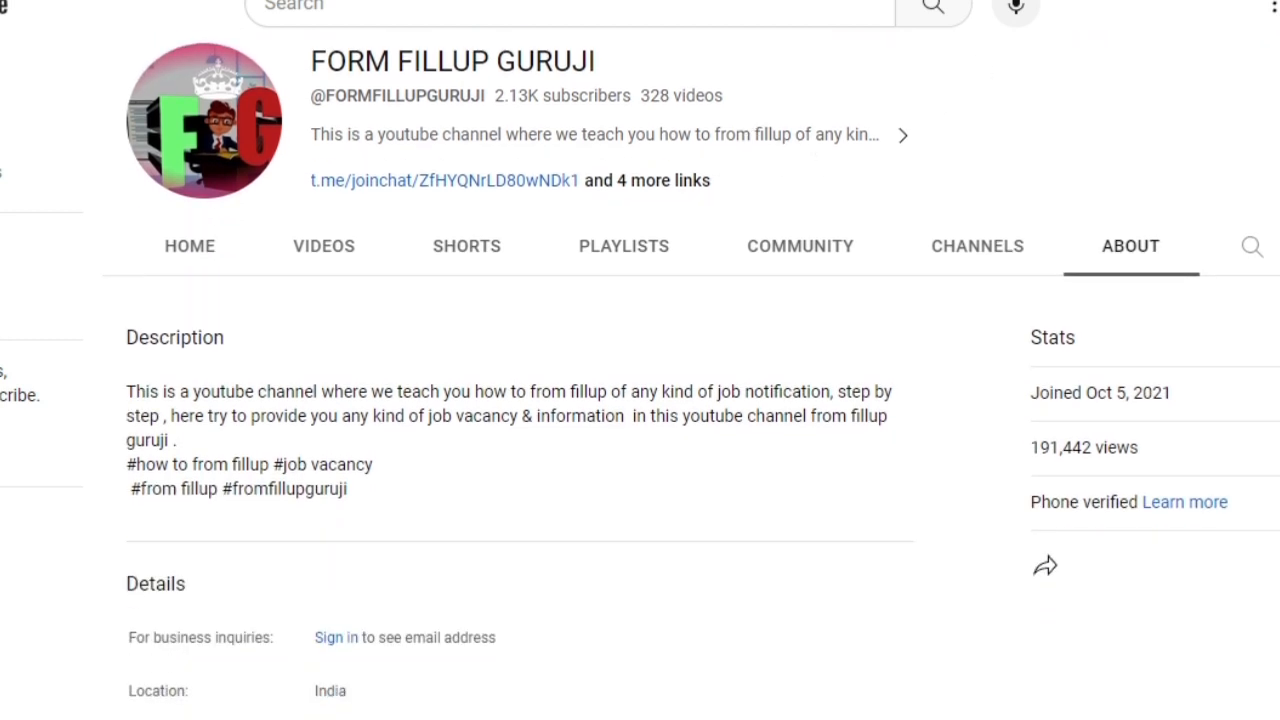
Scroll the FORM FILLUP GURUJI About page and switch to its PLAYLISTS tab.
drag(1276, 38, 1279, 149)
scroll(643, 217, down, 3)
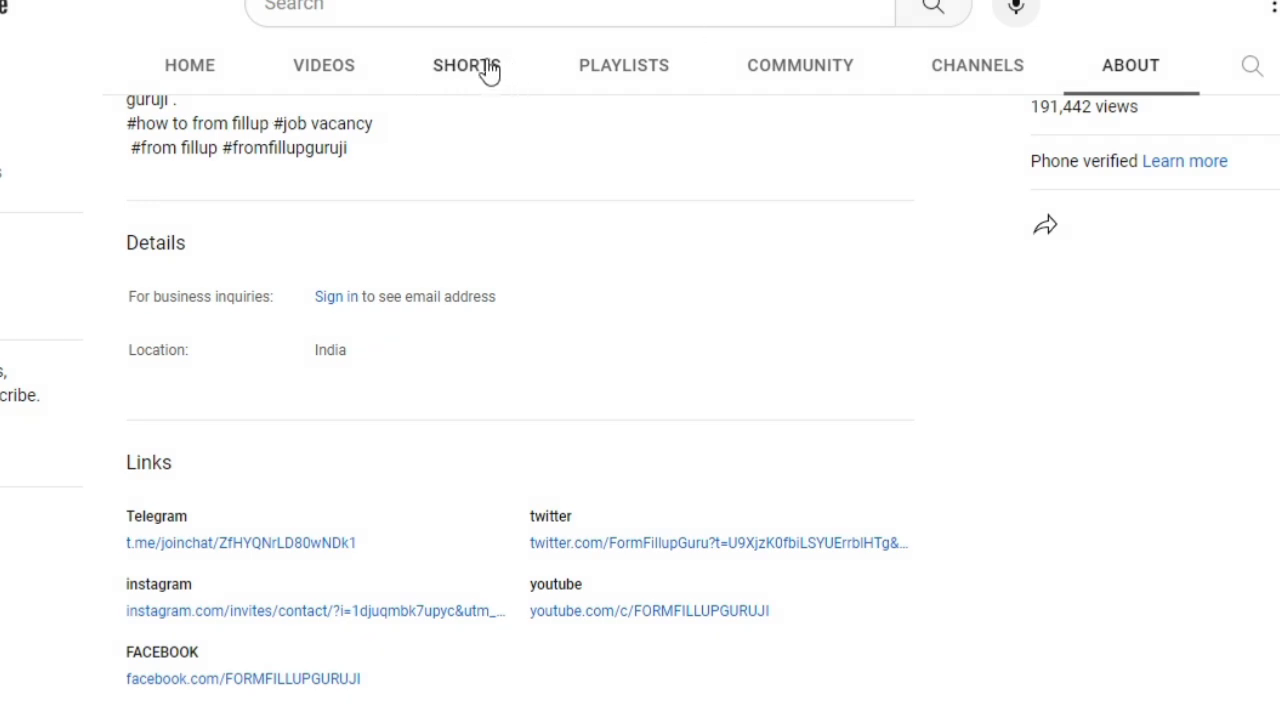
click(600, 68)
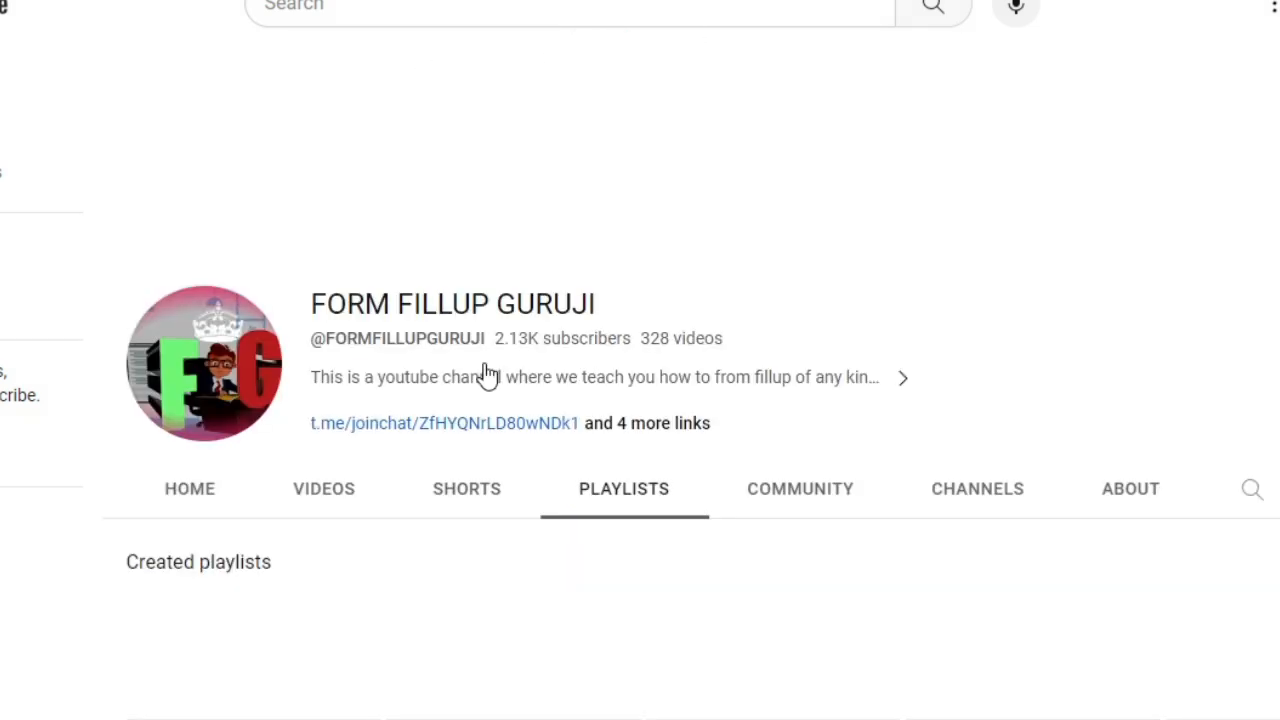
scroll(476, 390, down, 3)
scroll(600, 194, up, 1)
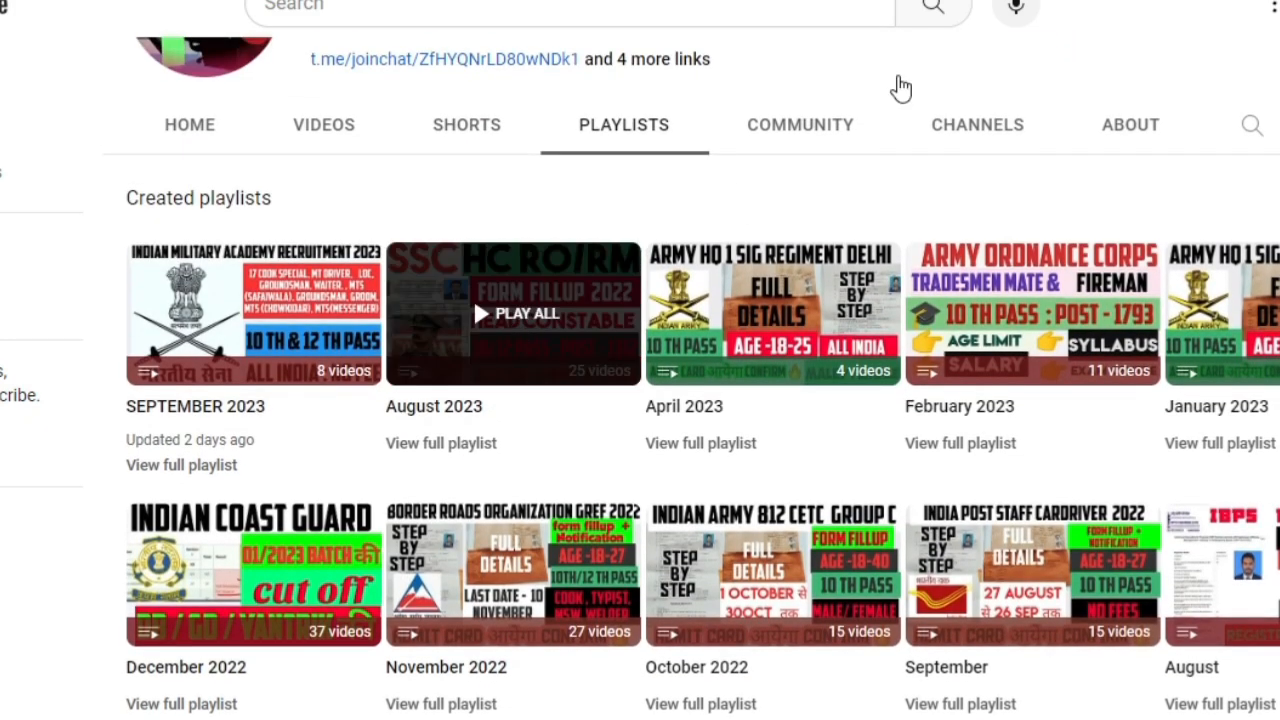